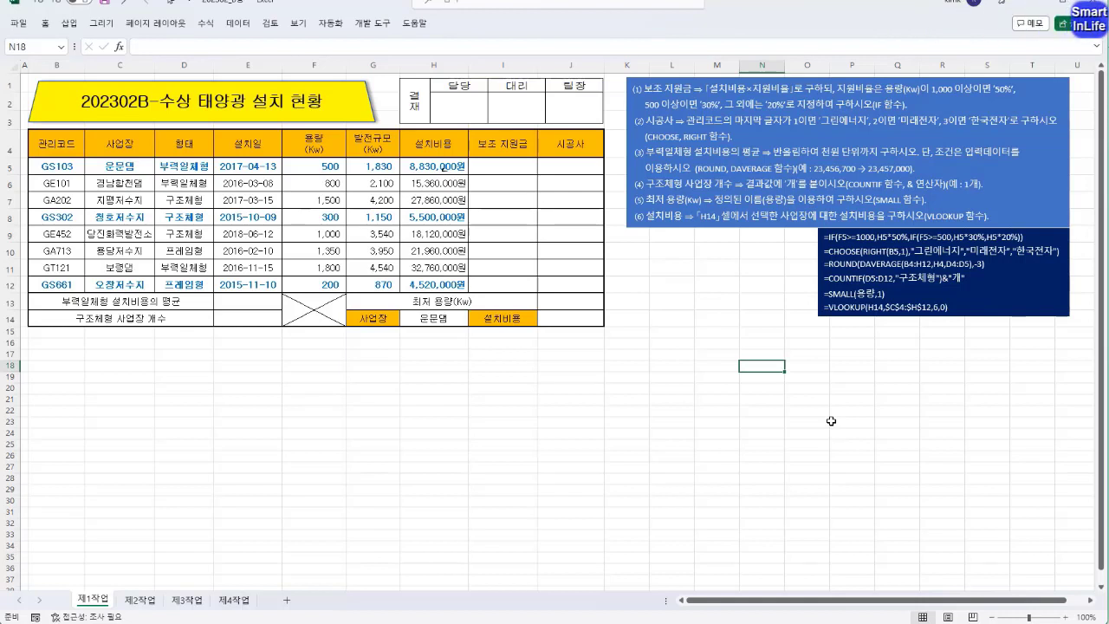
# Begin the 보조 지원금 formula in I5 as H5 multiplied by an IF that tests F5>=1000
pyautogui.click(512, 165)
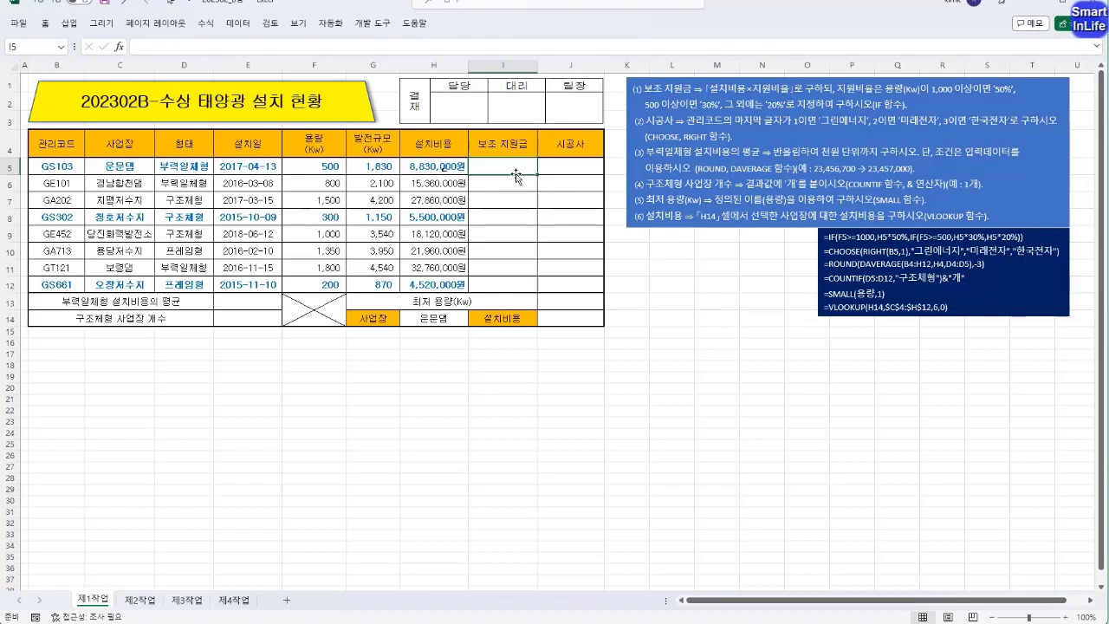
pyautogui.write('=')
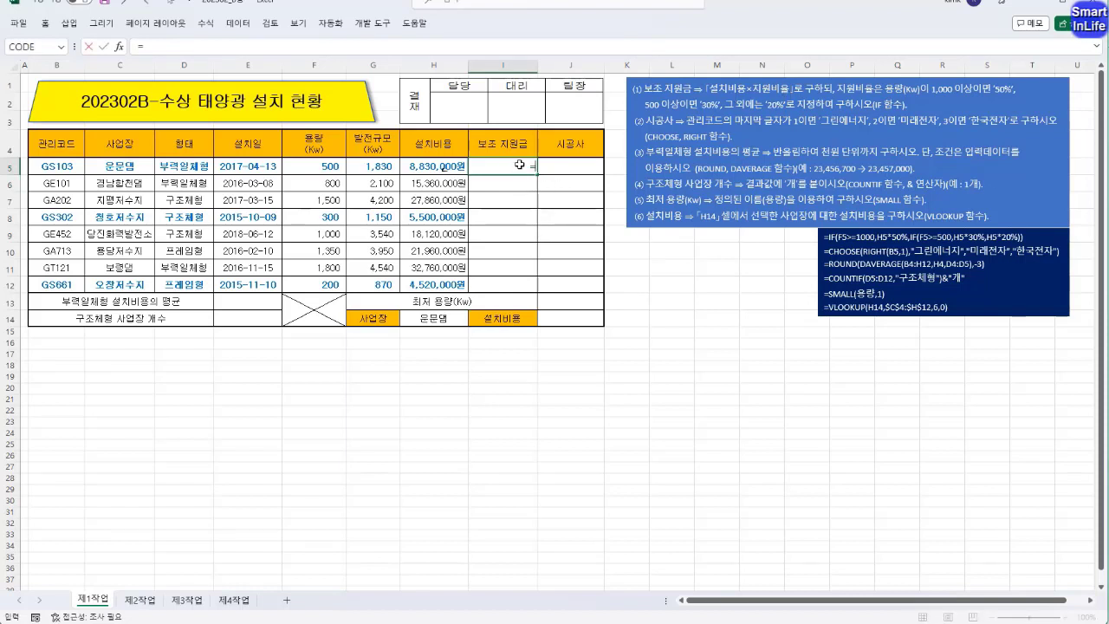
pyautogui.click(438, 167)
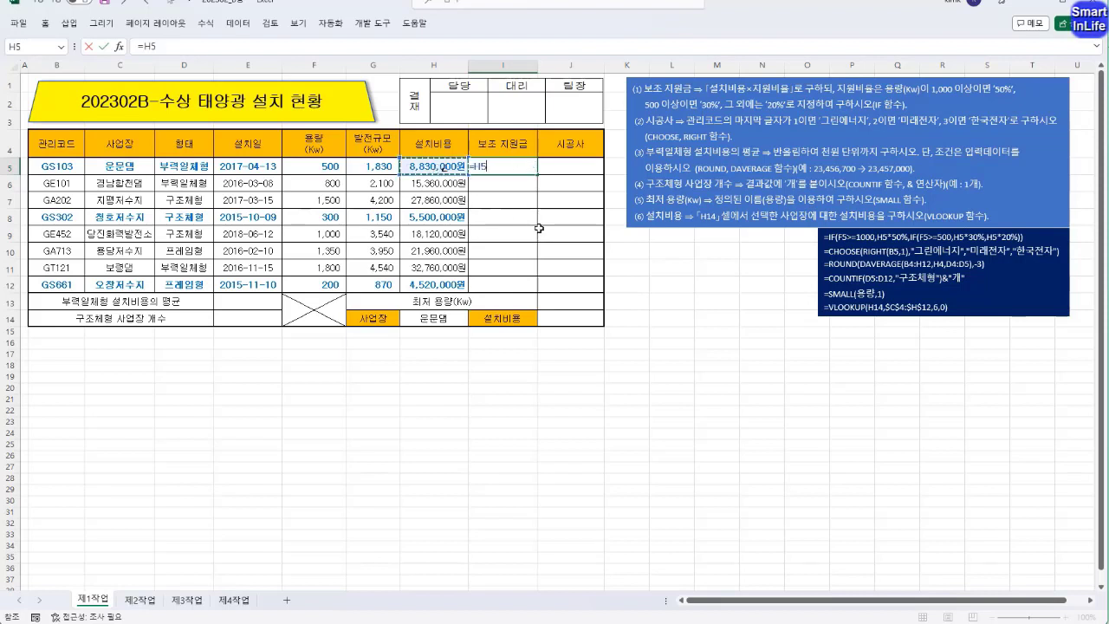
pyautogui.write('*')
pyautogui.click(509, 167)
pyautogui.write('if(')
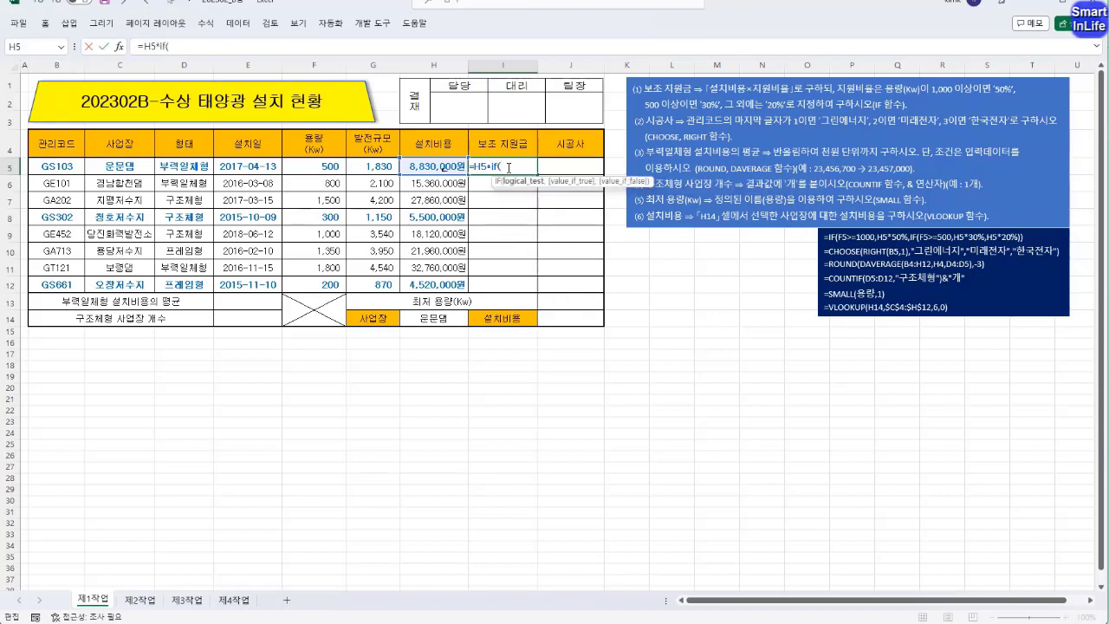
pyautogui.click(314, 170)
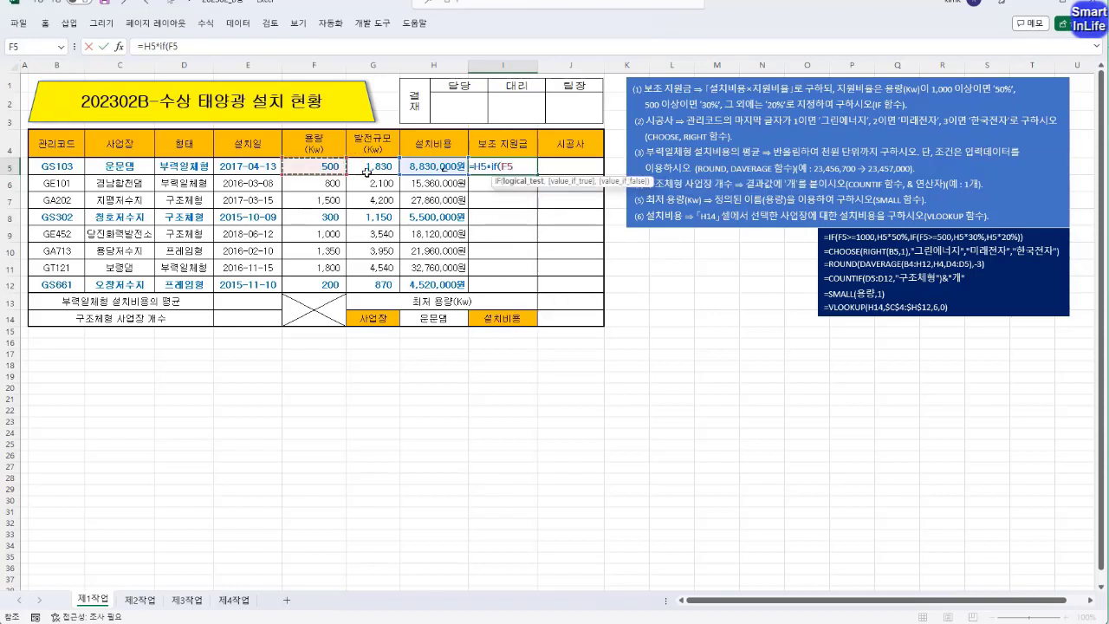
pyautogui.write('>=1000')
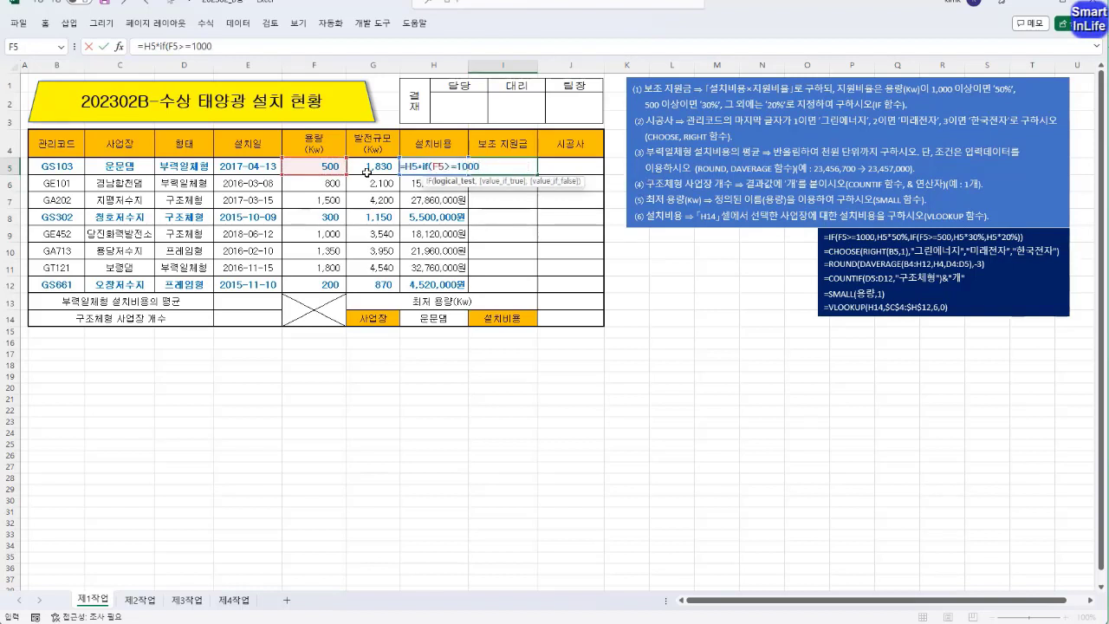
pyautogui.write(',')
# Check the condition F5>=1000 in the IF and enter 50% as its value if true
pyautogui.click(247, 47)
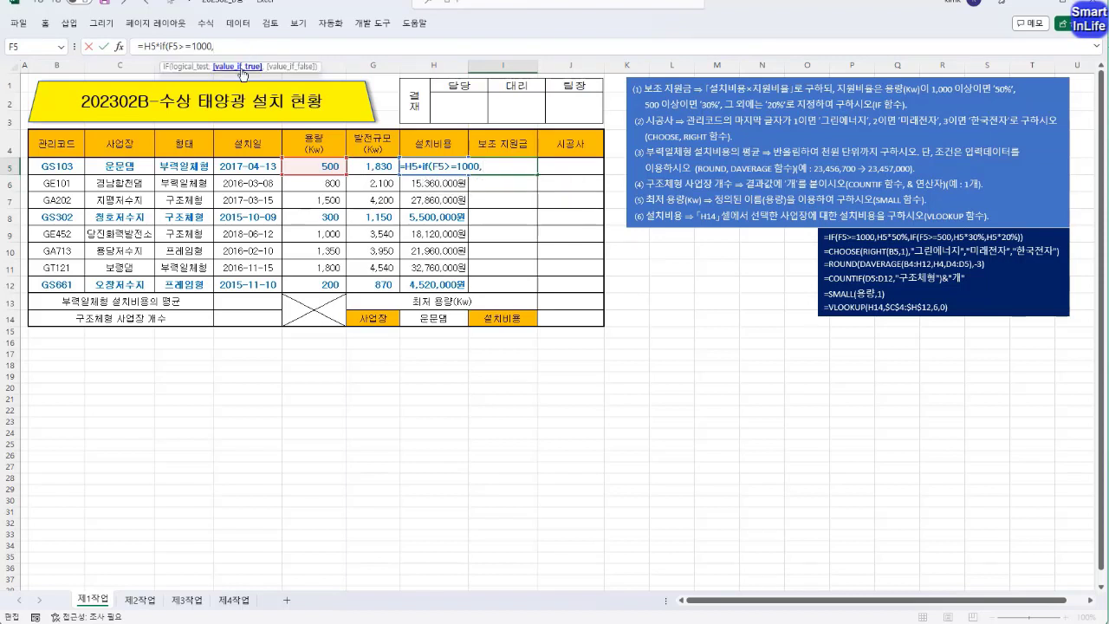
pyautogui.click(200, 66)
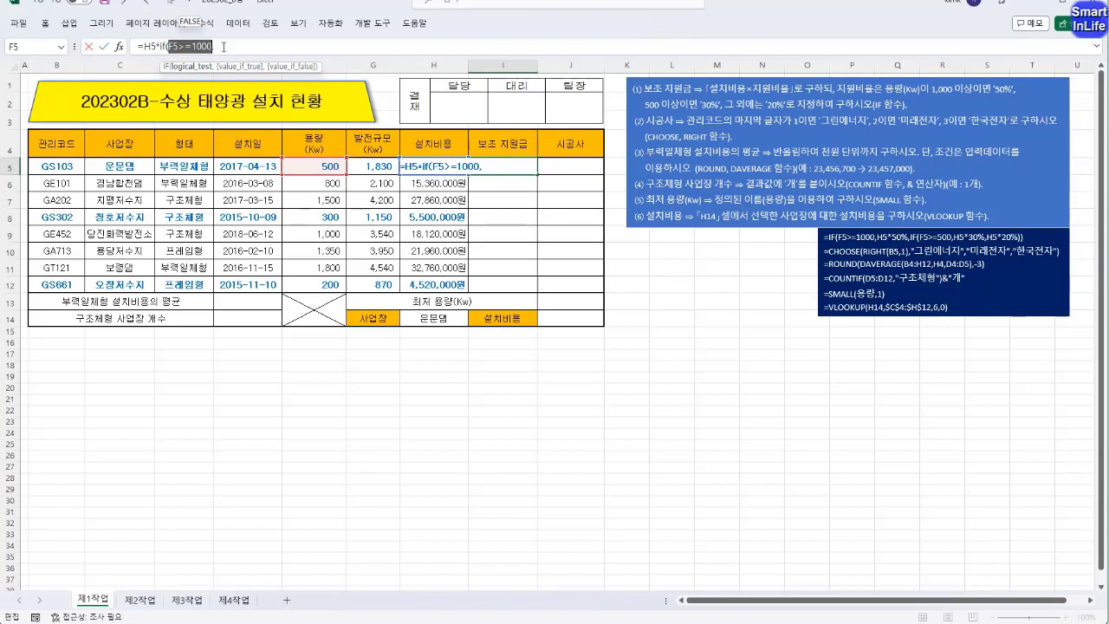
pyautogui.click(222, 48)
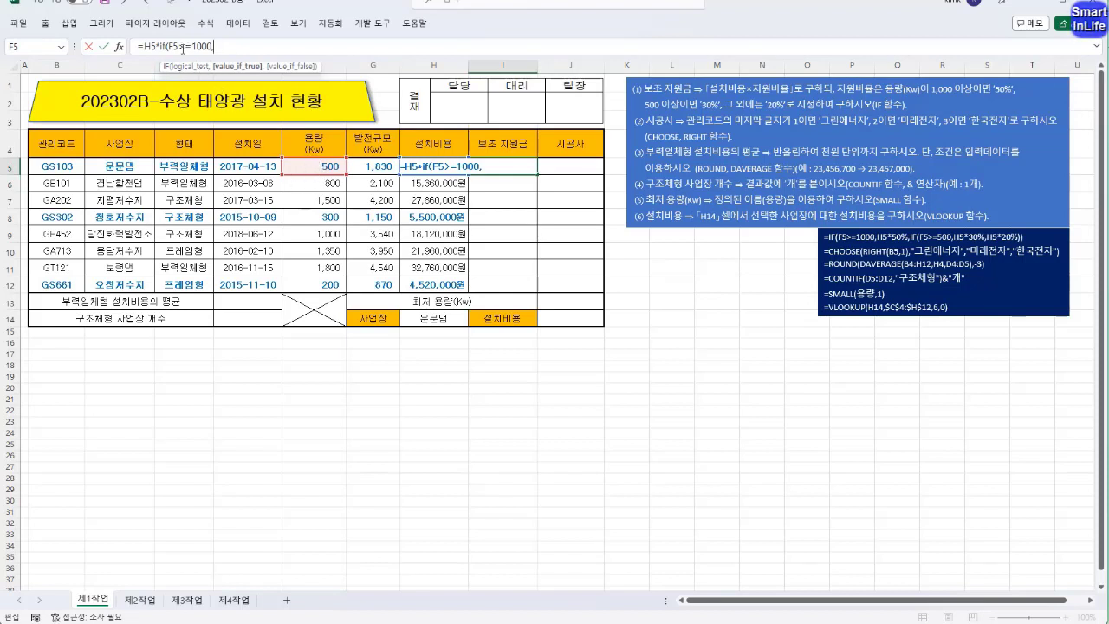
pyautogui.moveTo(185, 47); pyautogui.dragTo(168, 47)
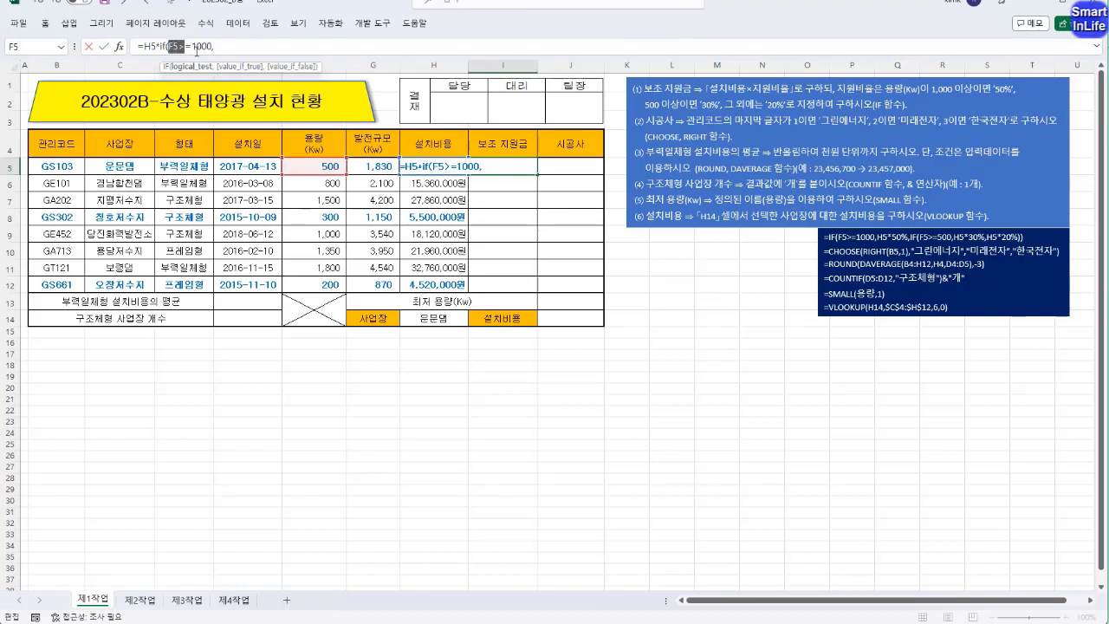
pyautogui.click(198, 46)
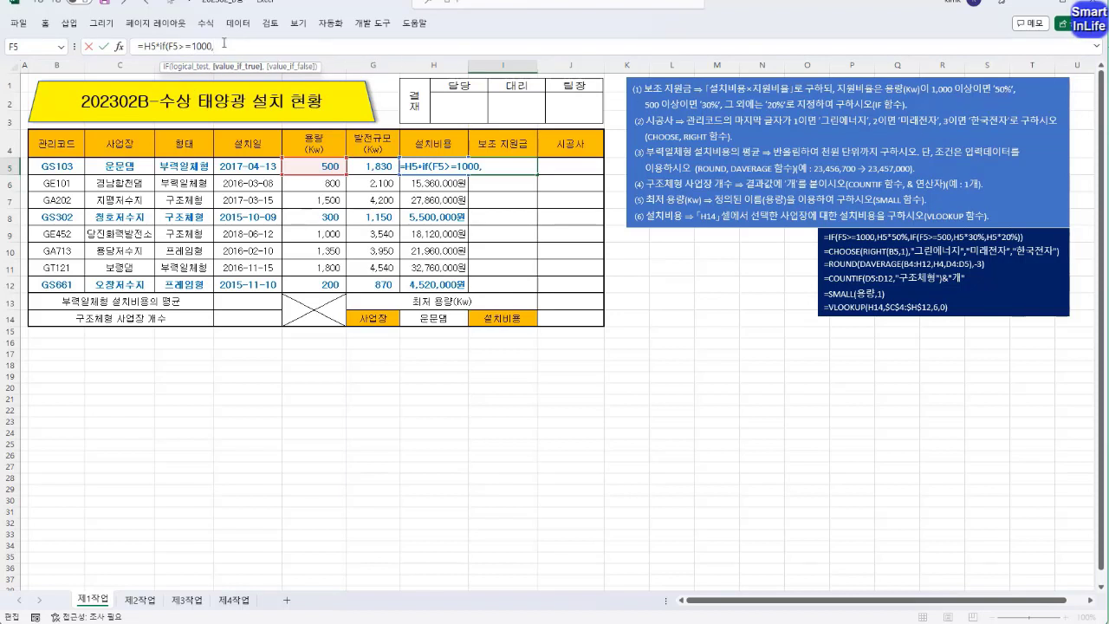
pyautogui.write('50%')
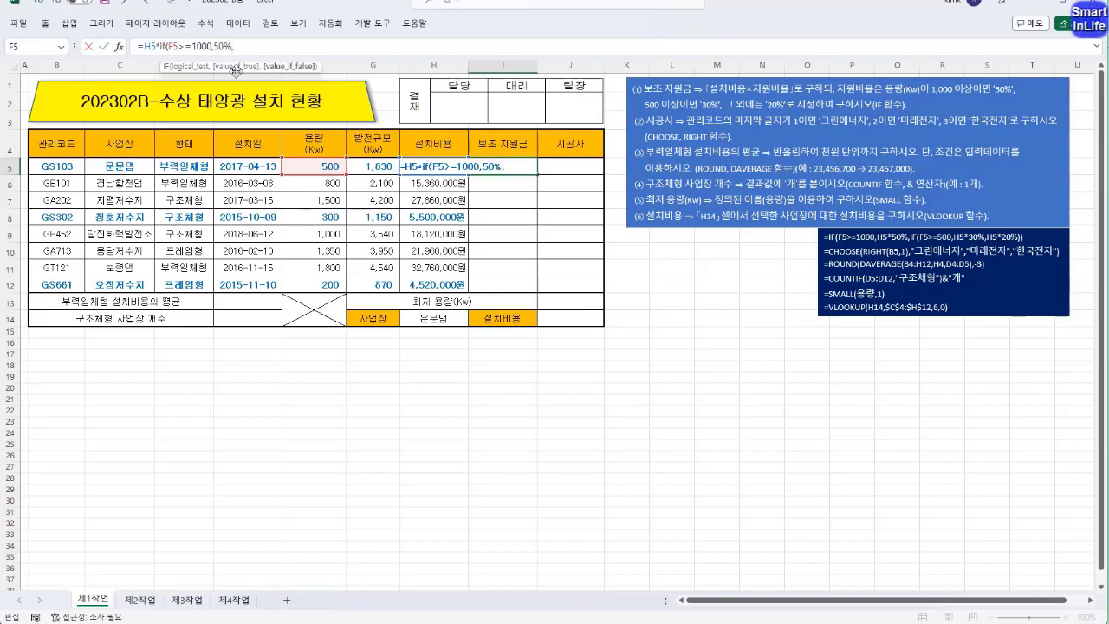
pyautogui.write(',')
# Nest a second IF as the value if false, testing F5>=500 and returning 30% or otherwise 20%
pyautogui.write('if')
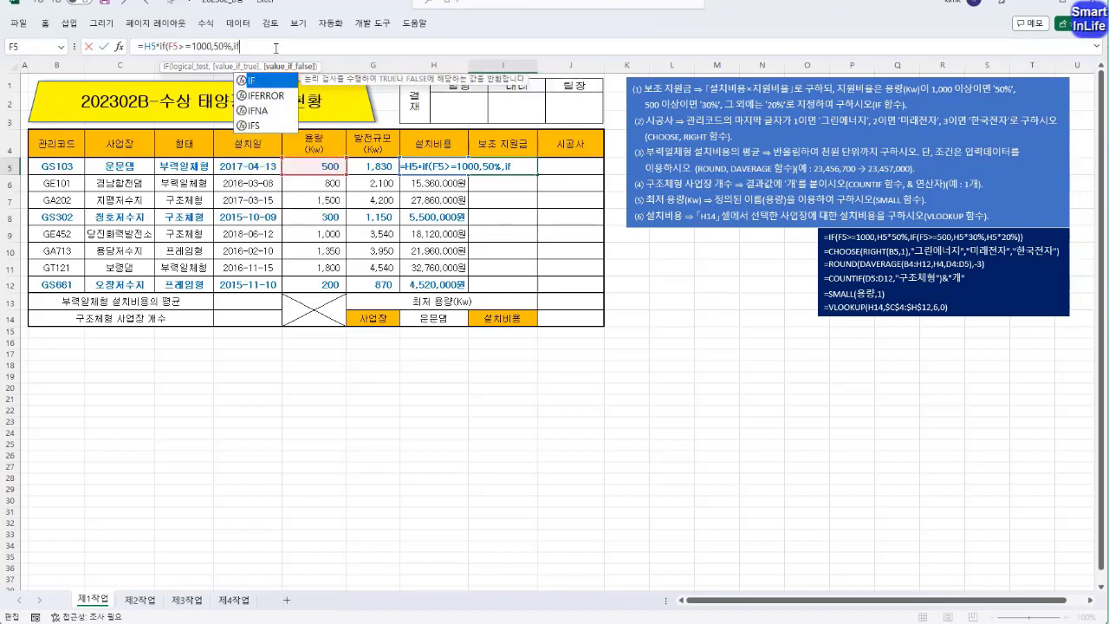
pyautogui.write('(')
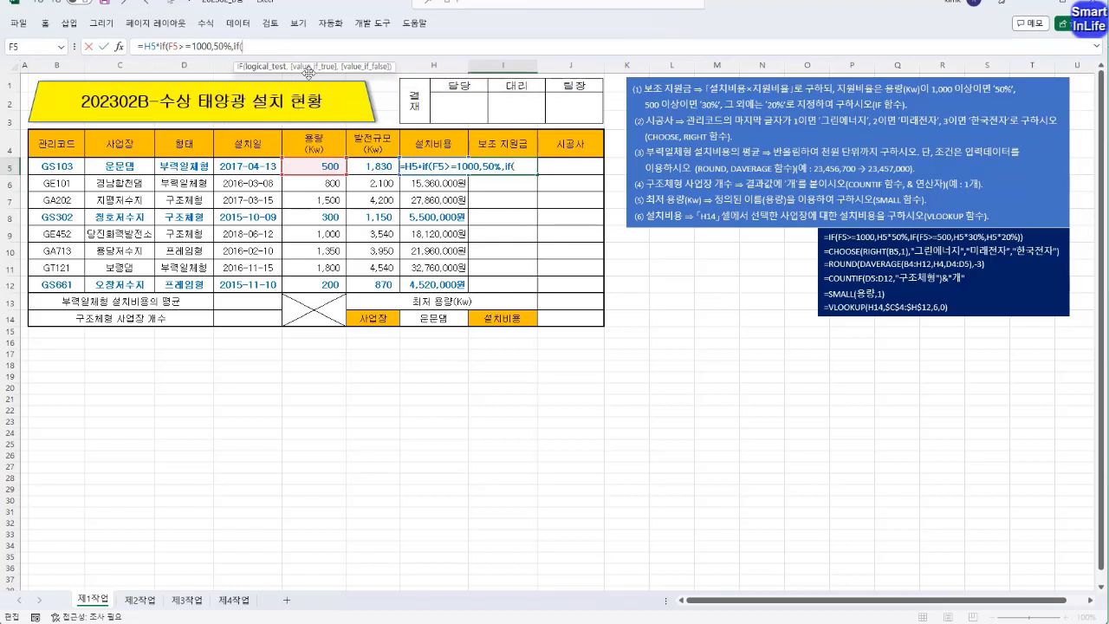
pyautogui.click(315, 165)
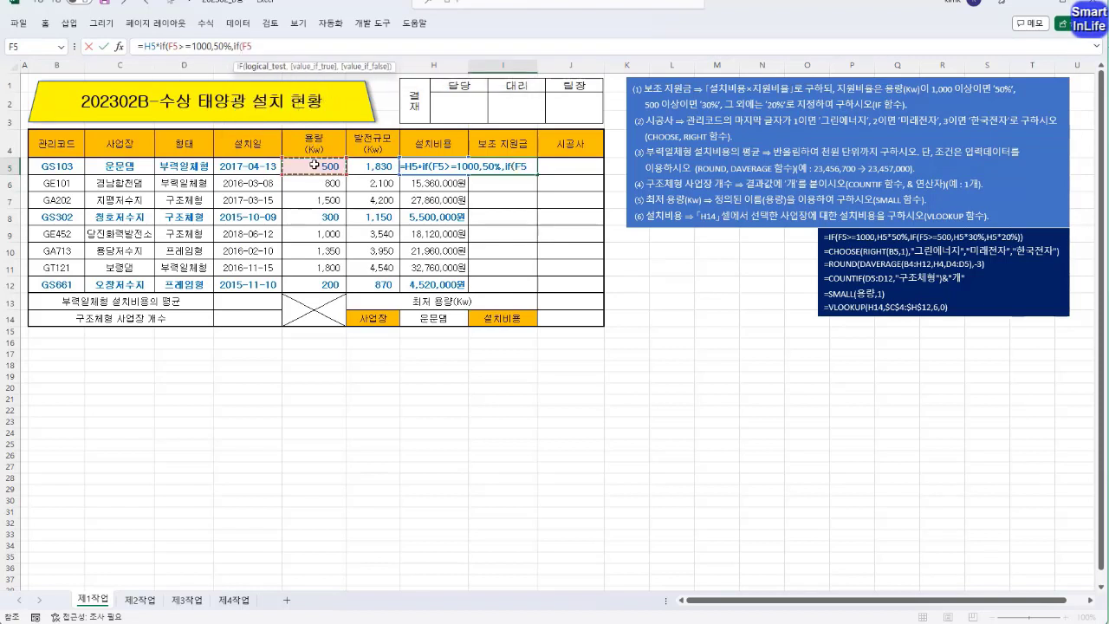
pyautogui.write('>=5')
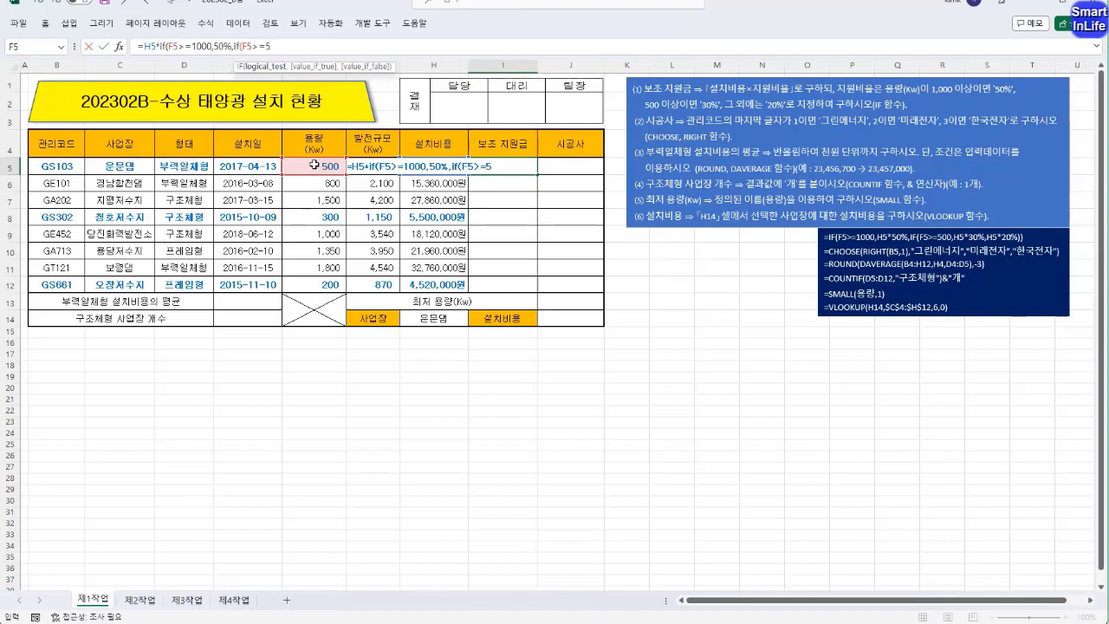
pyautogui.write('00,')
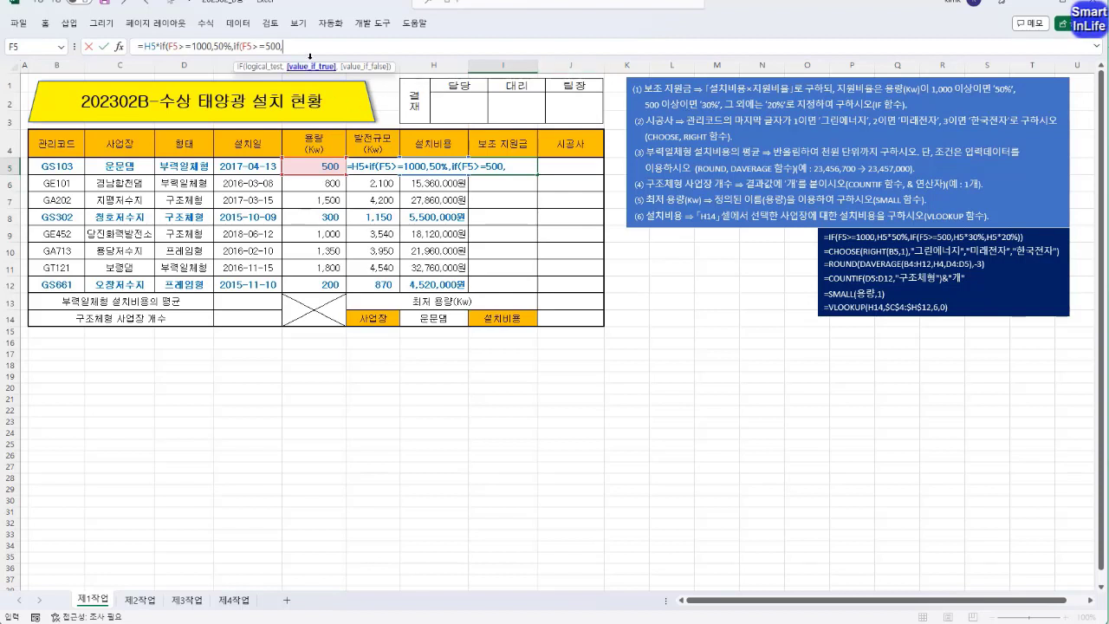
pyautogui.write('30%,')
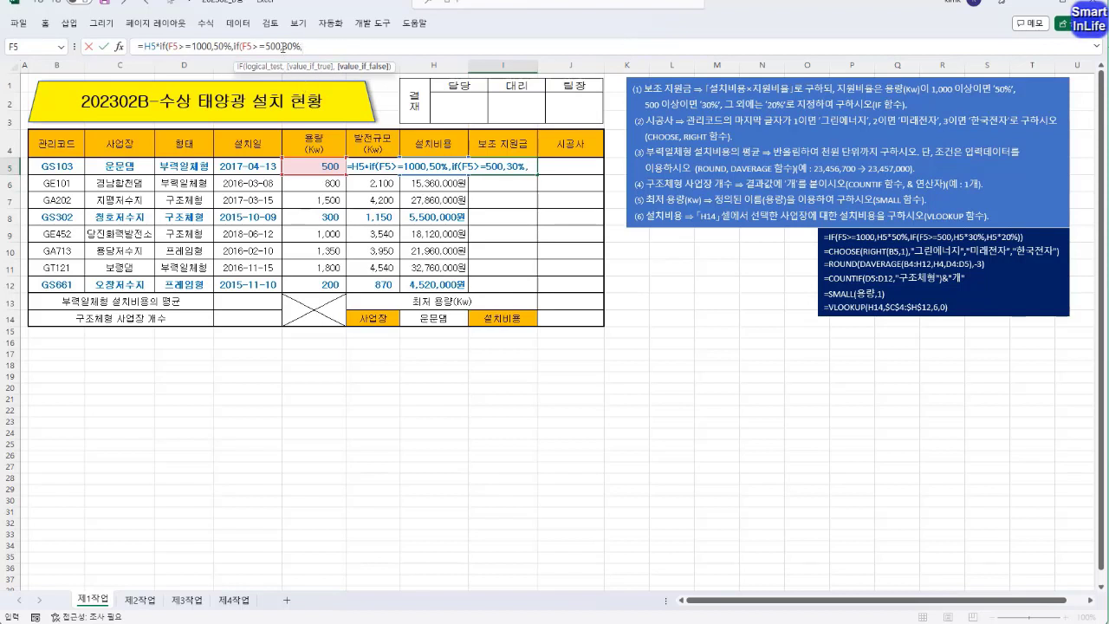
pyautogui.click(312, 46)
pyautogui.write('20%')
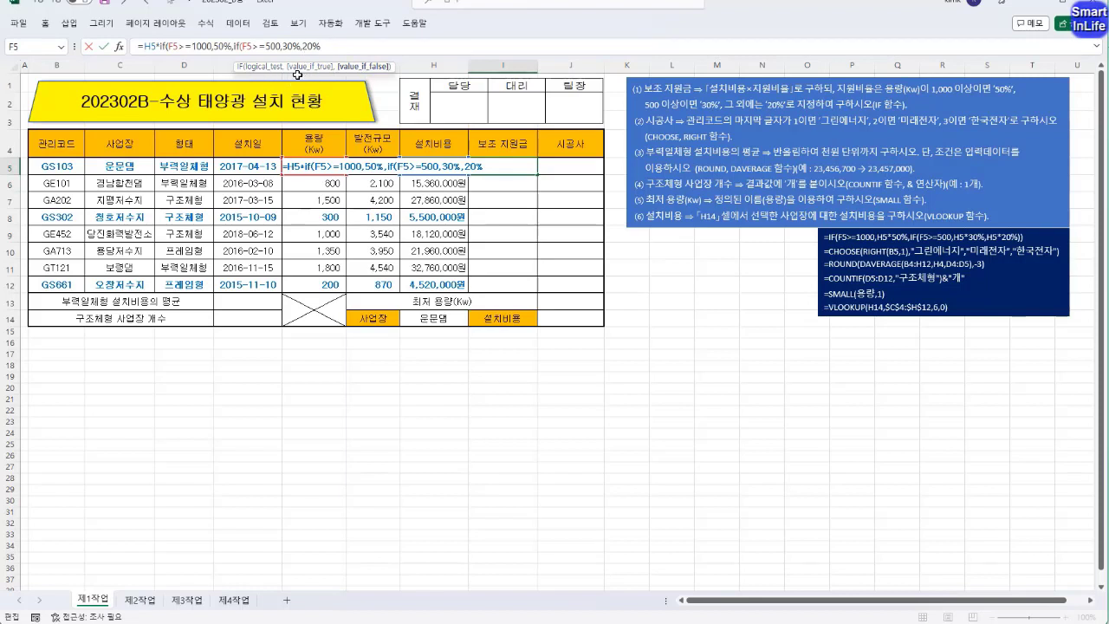
# Check each argument of the nested IF and close its parenthesis
pyautogui.click(262, 67)
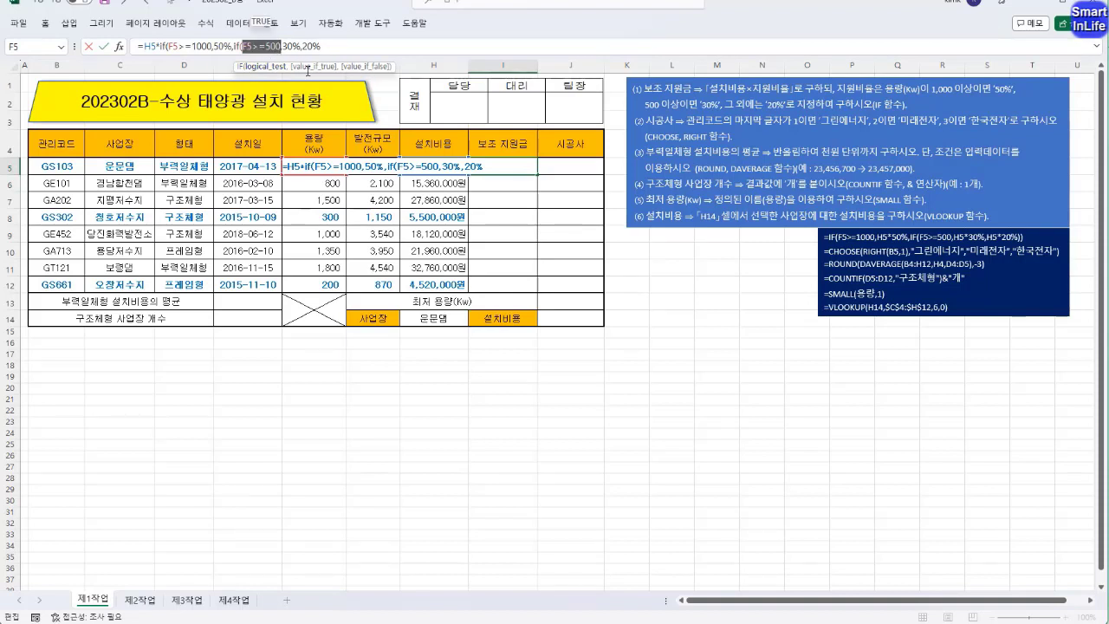
pyautogui.click(307, 69)
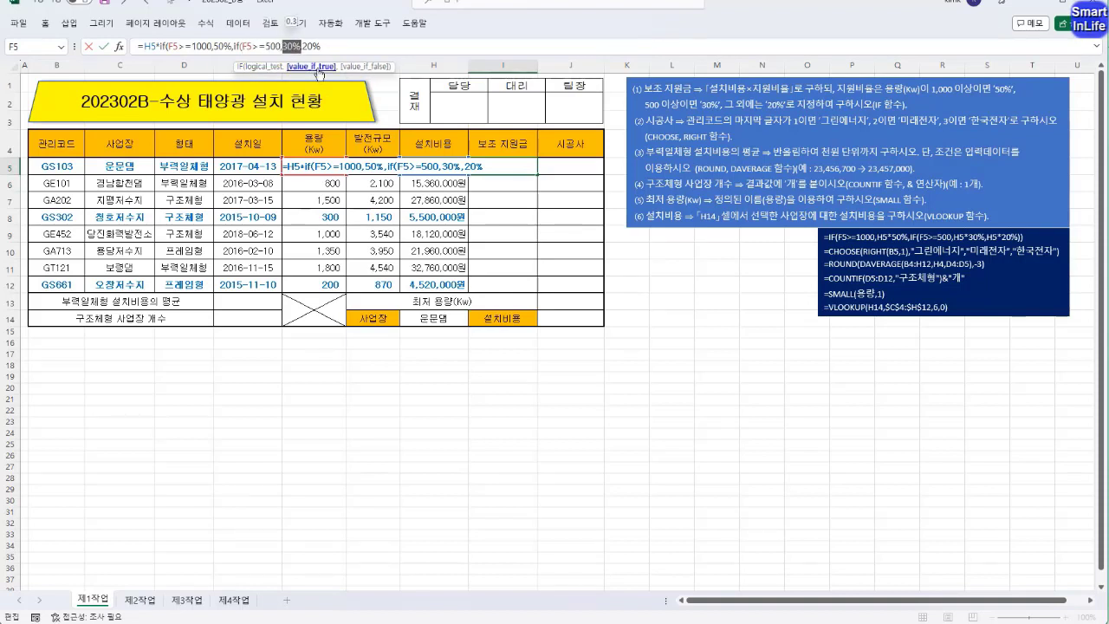
pyautogui.click(365, 67)
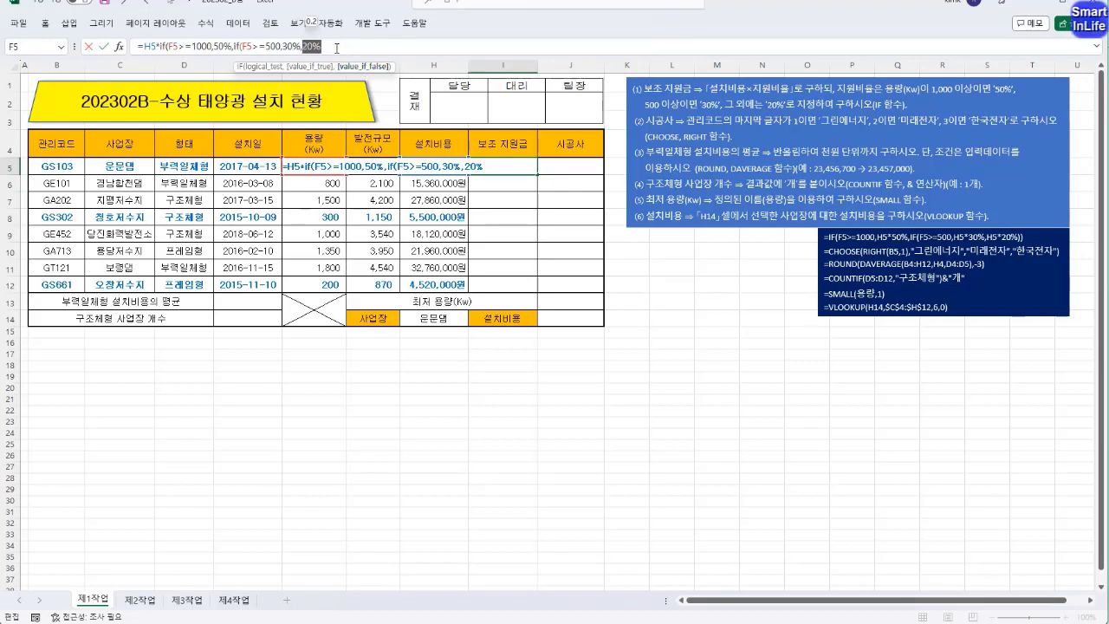
pyautogui.click(336, 45)
pyautogui.write(')')
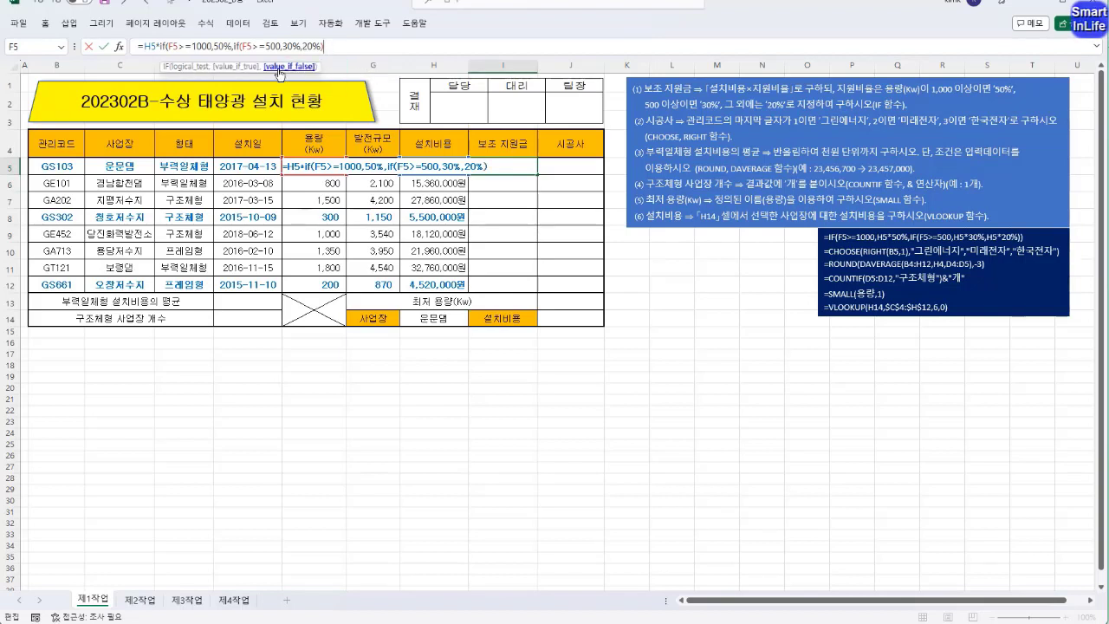
# Check the outer IF's three arguments, close its parenthesis and commit the formula =H5*IF(F5>=1000,50%,IF(F5>=500,30%,20%)) in I5
pyautogui.click(189, 66)
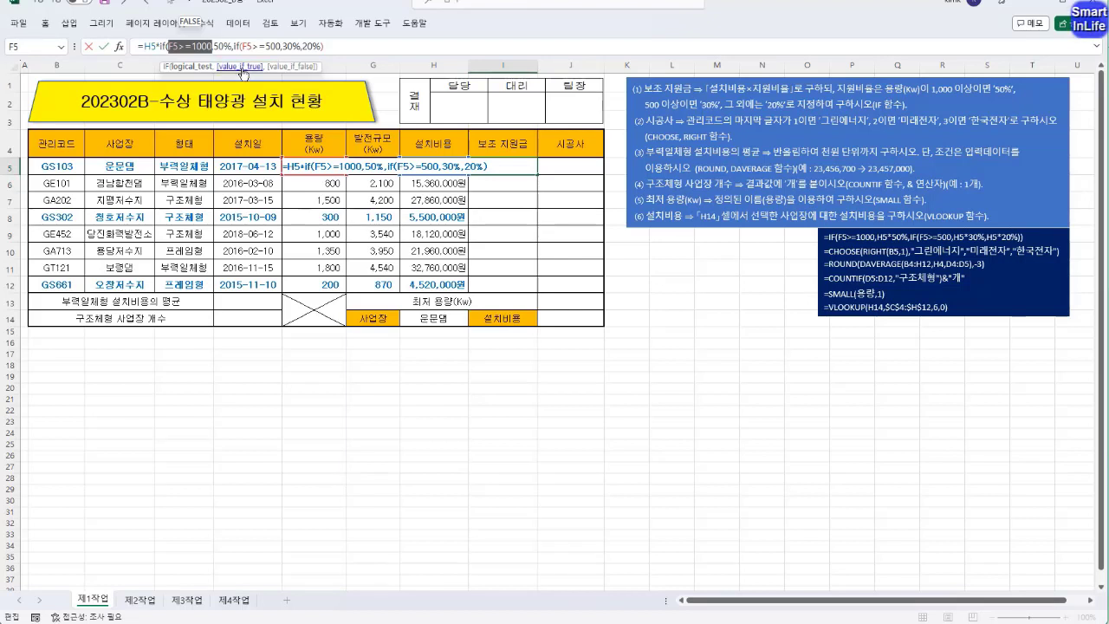
pyautogui.click(241, 66)
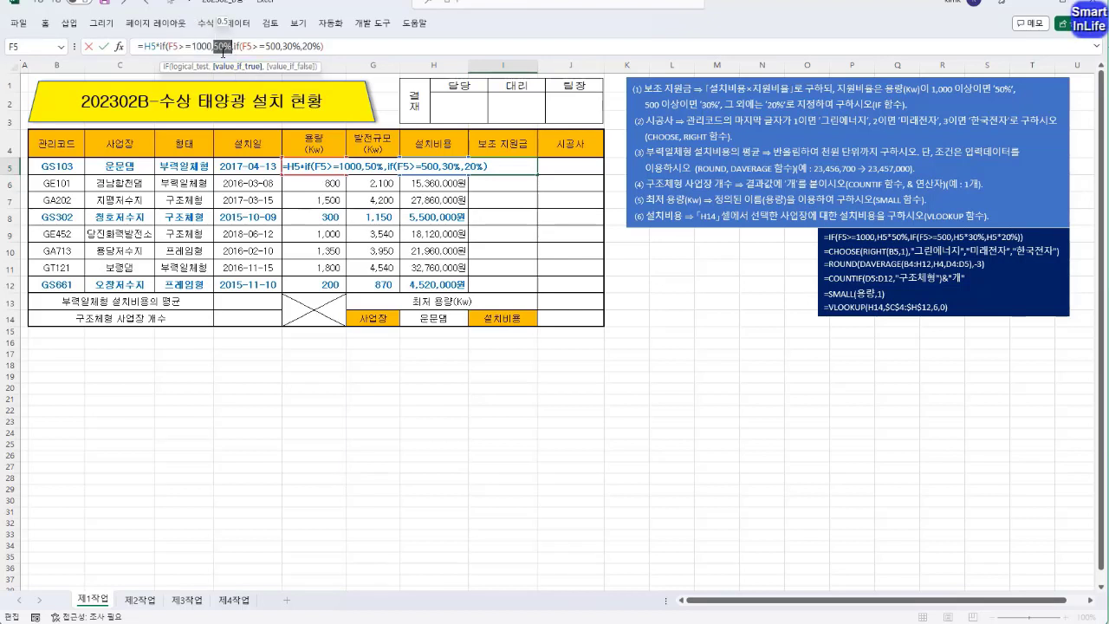
pyautogui.click(287, 68)
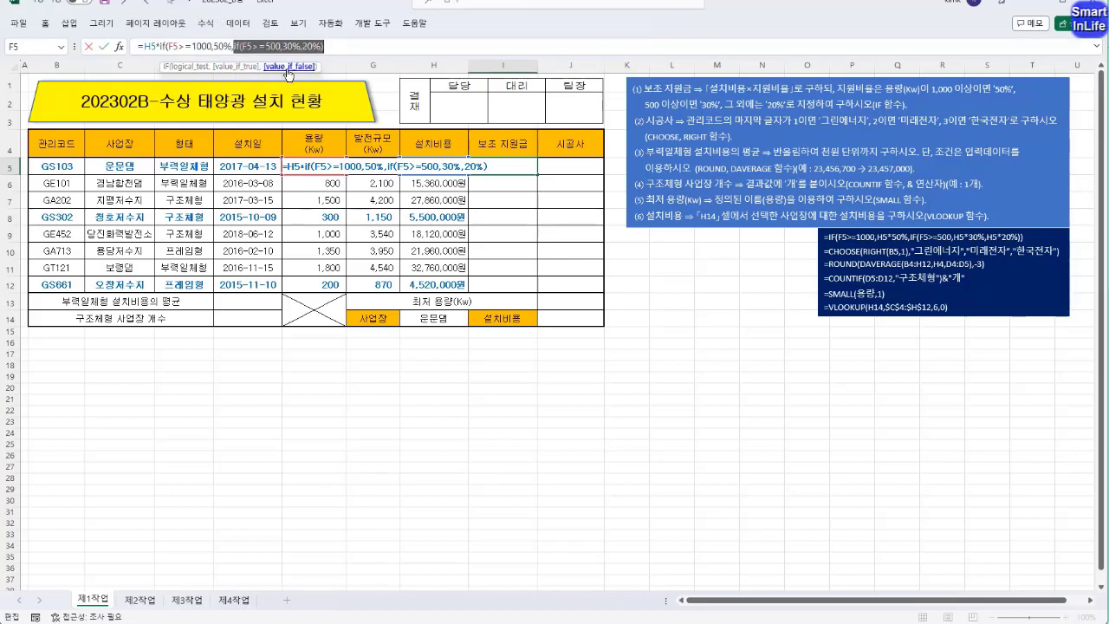
pyautogui.click(339, 46)
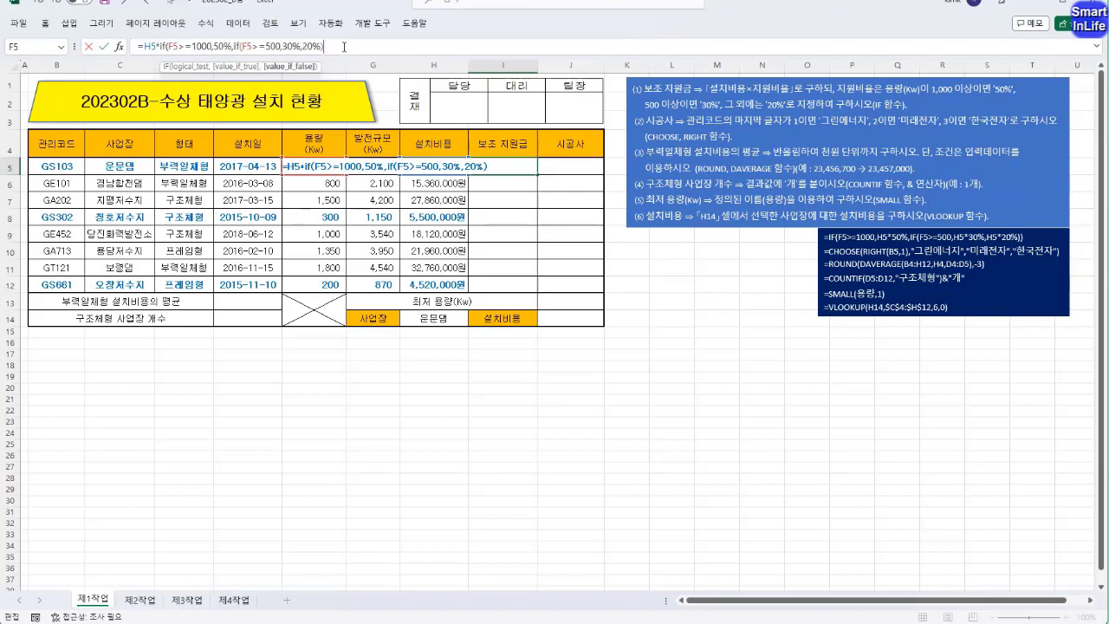
pyautogui.write(')')
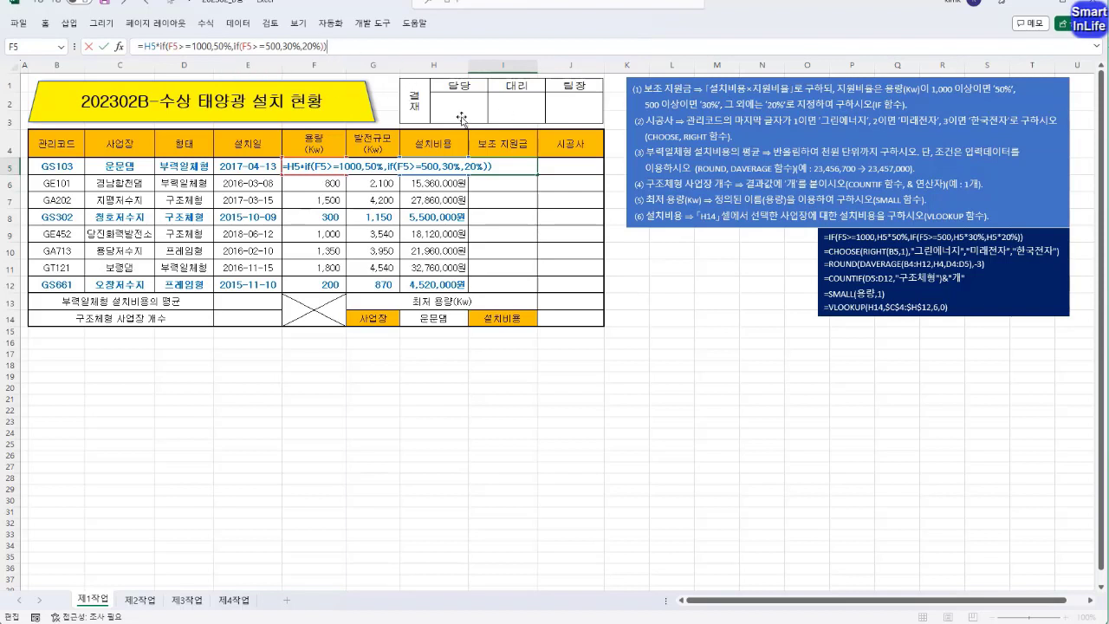
pyautogui.press('Return')
# Review the arguments of the outer and nested IF functions of I5 in the Function Arguments dialog
pyautogui.click(512, 166)
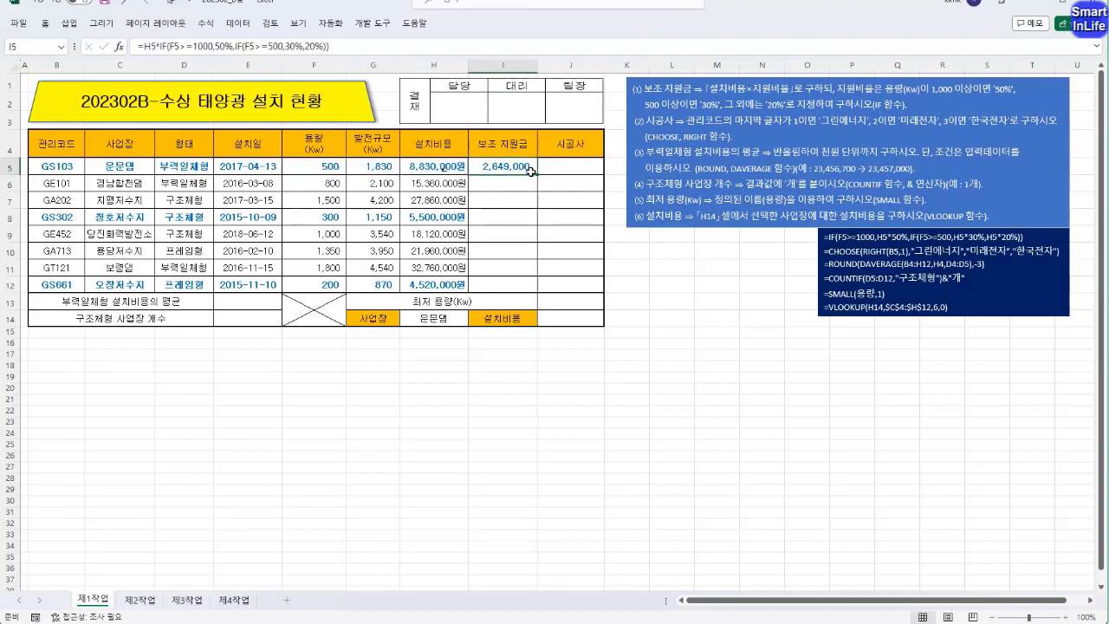
pyautogui.click(119, 46)
pyautogui.moveTo(694, 327); pyautogui.dragTo(299, 257)
pyautogui.click(163, 46)
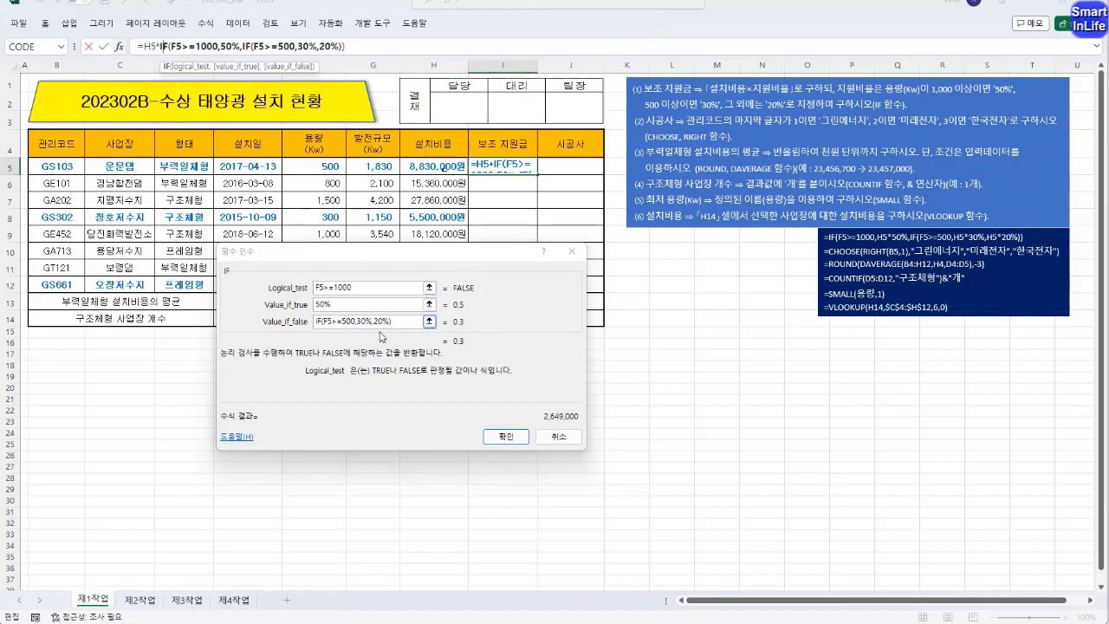
pyautogui.click(248, 45)
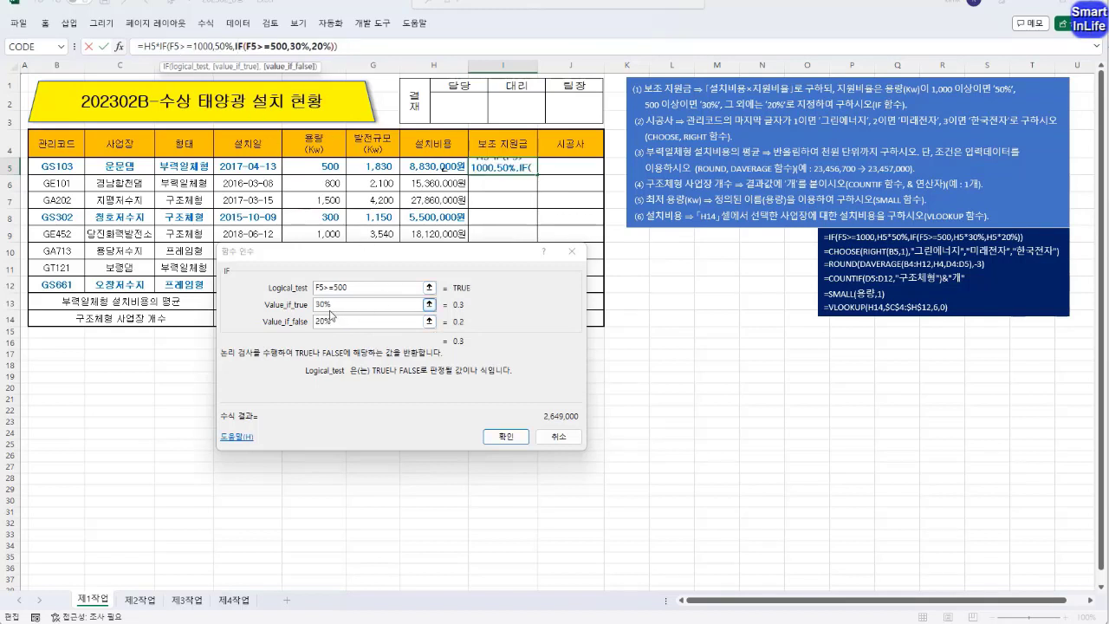
pyautogui.click(346, 287)
pyautogui.click(339, 305)
pyautogui.click(146, 45)
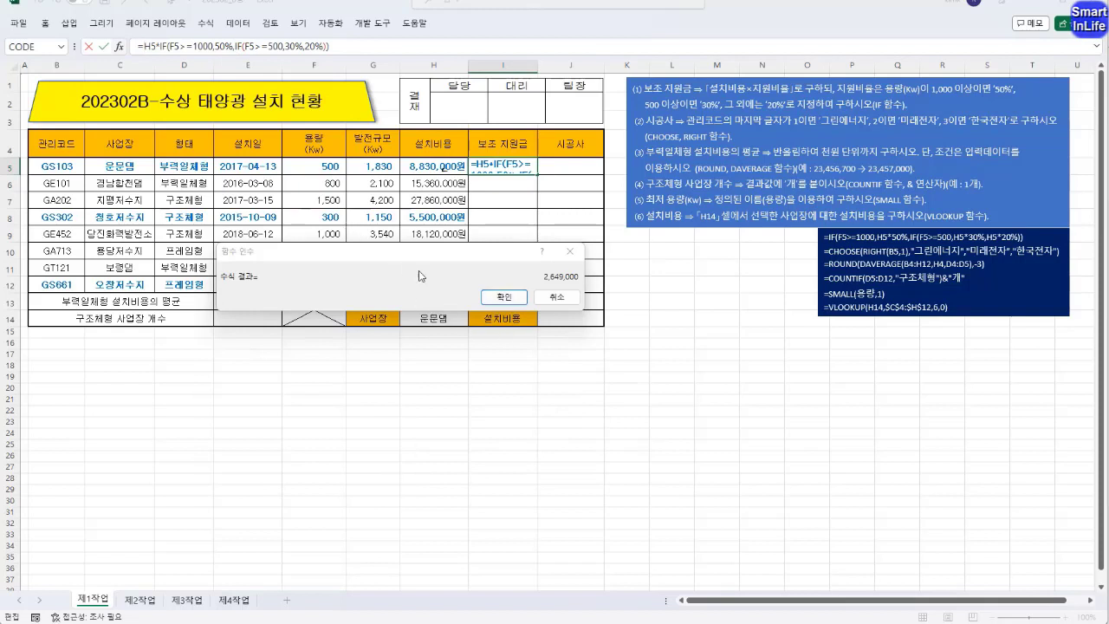
pyautogui.click(503, 297)
# Fill the I5 formula down to I12 without formatting
pyautogui.moveTo(537, 173); pyautogui.dragTo(524, 277)
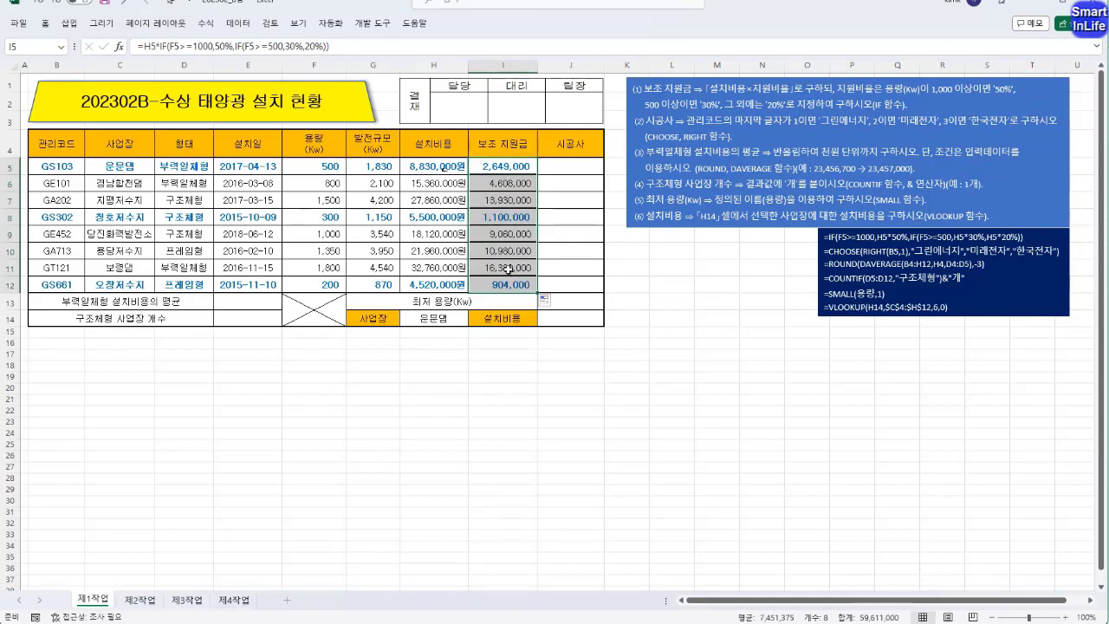
pyautogui.click(548, 300)
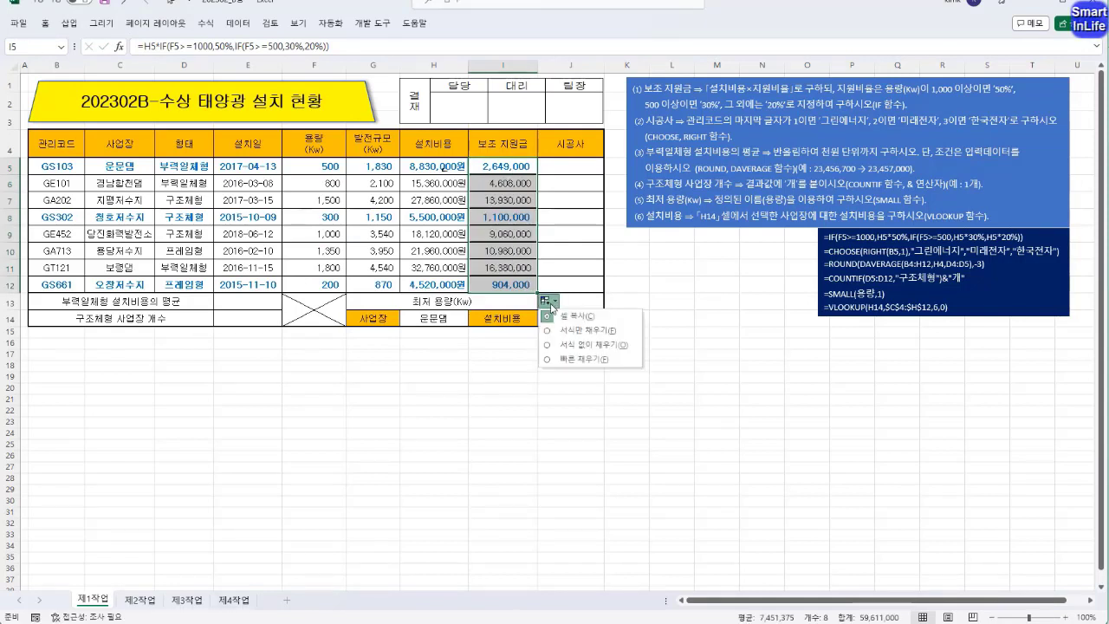
pyautogui.click(578, 345)
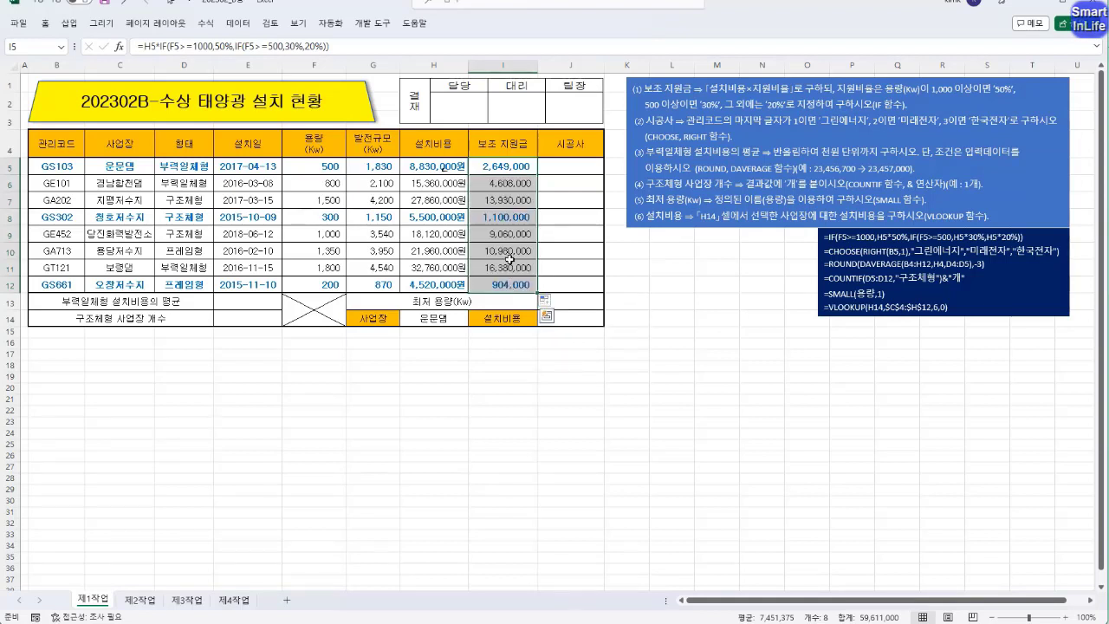
# Review the 보조 지원금 condition and highlight the 시공사 instruction's phrase about the last character of 관리코드
pyautogui.click(548, 168)
pyautogui.click(513, 165)
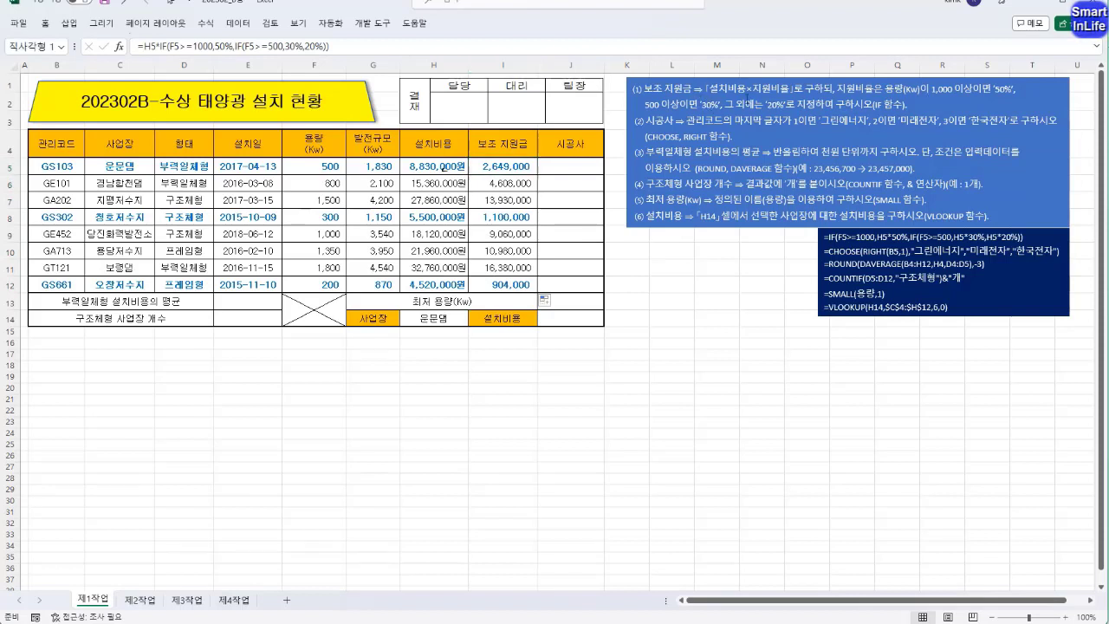
pyautogui.click(852, 100)
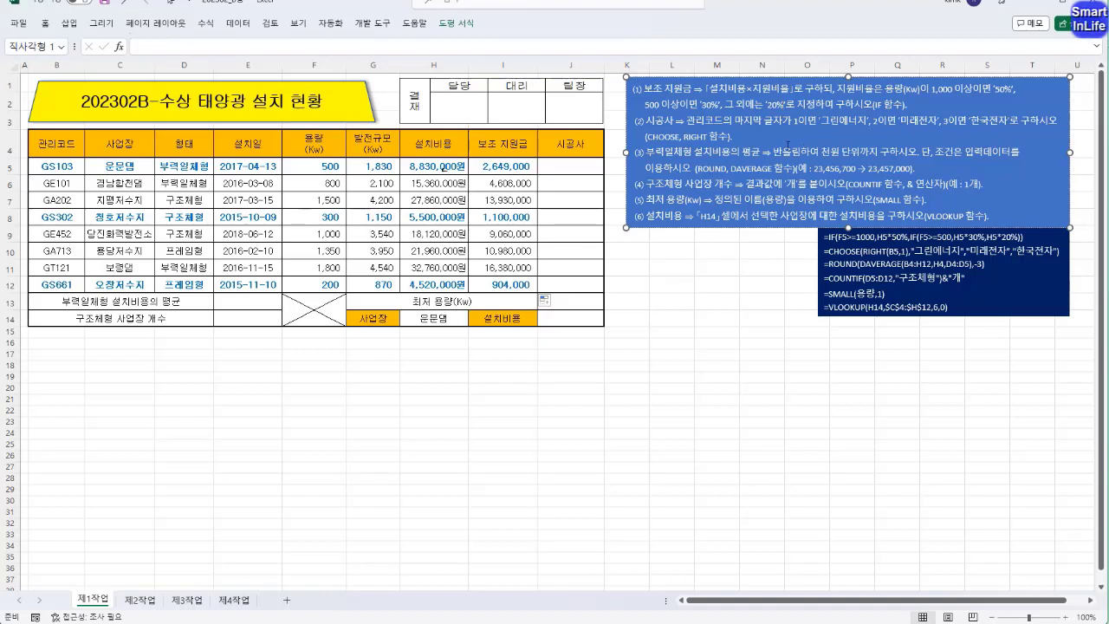
pyautogui.click(528, 166)
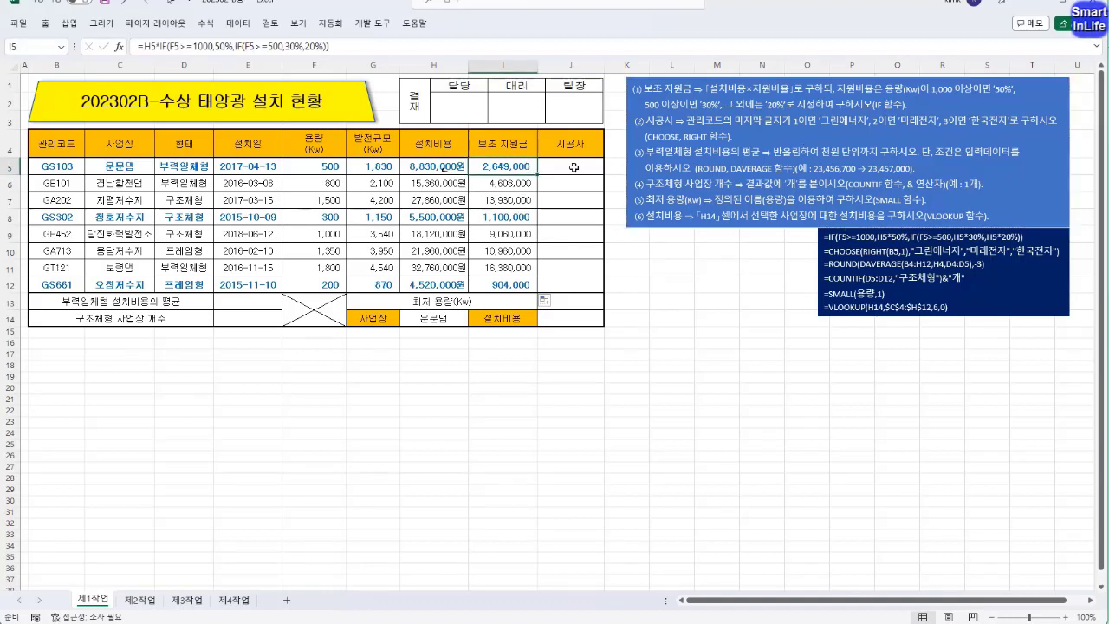
pyautogui.click(583, 167)
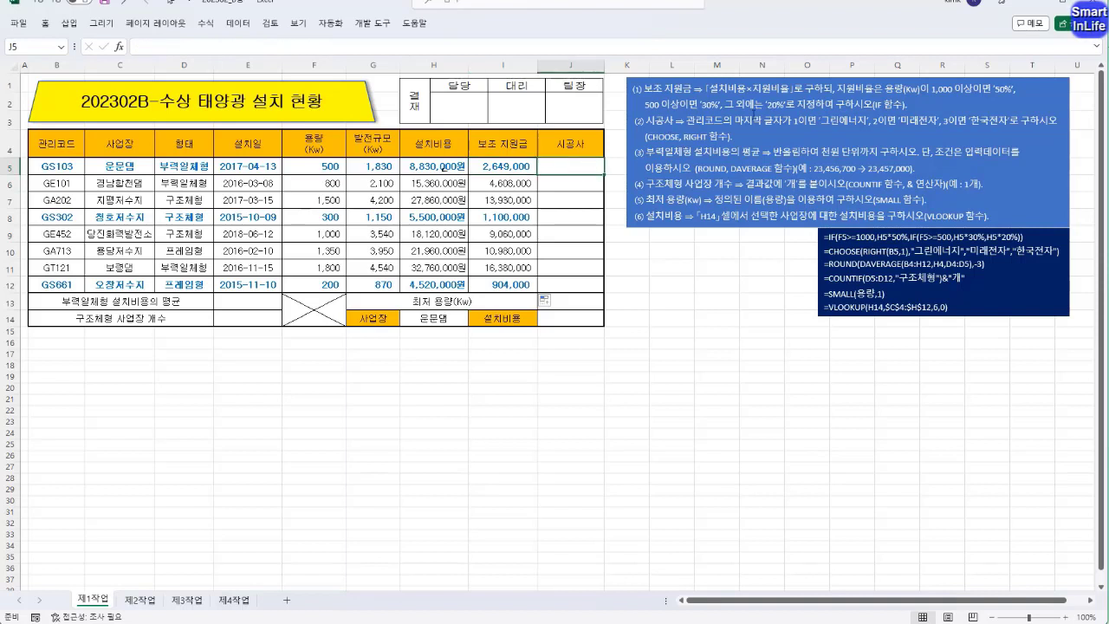
pyautogui.moveTo(784, 121); pyautogui.dragTo(689, 121)
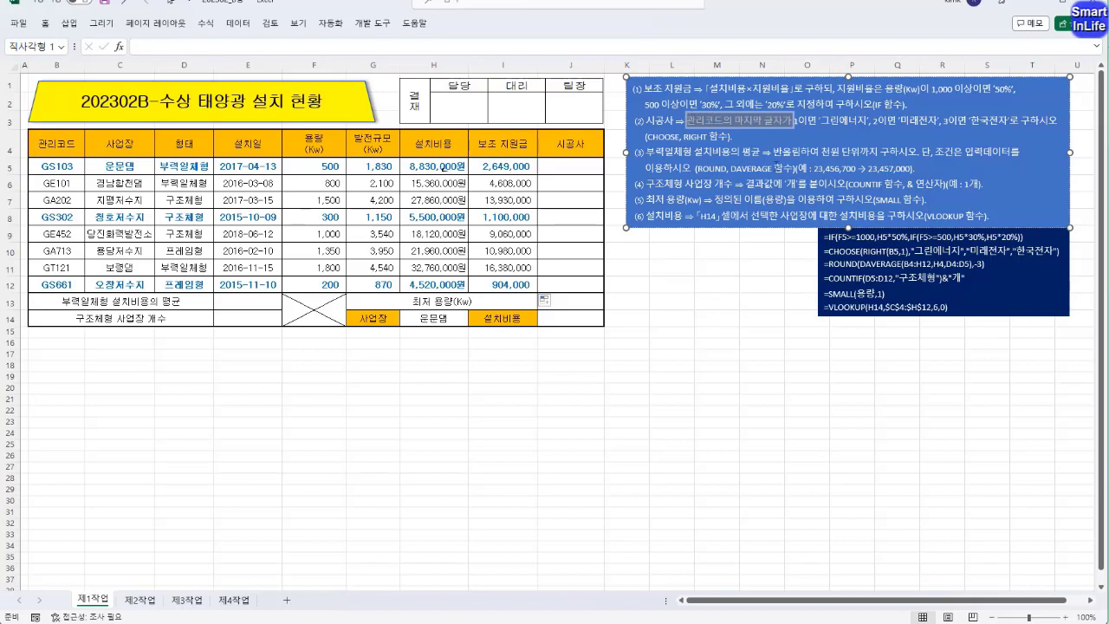
pyautogui.click(719, 316)
pyautogui.click(572, 163)
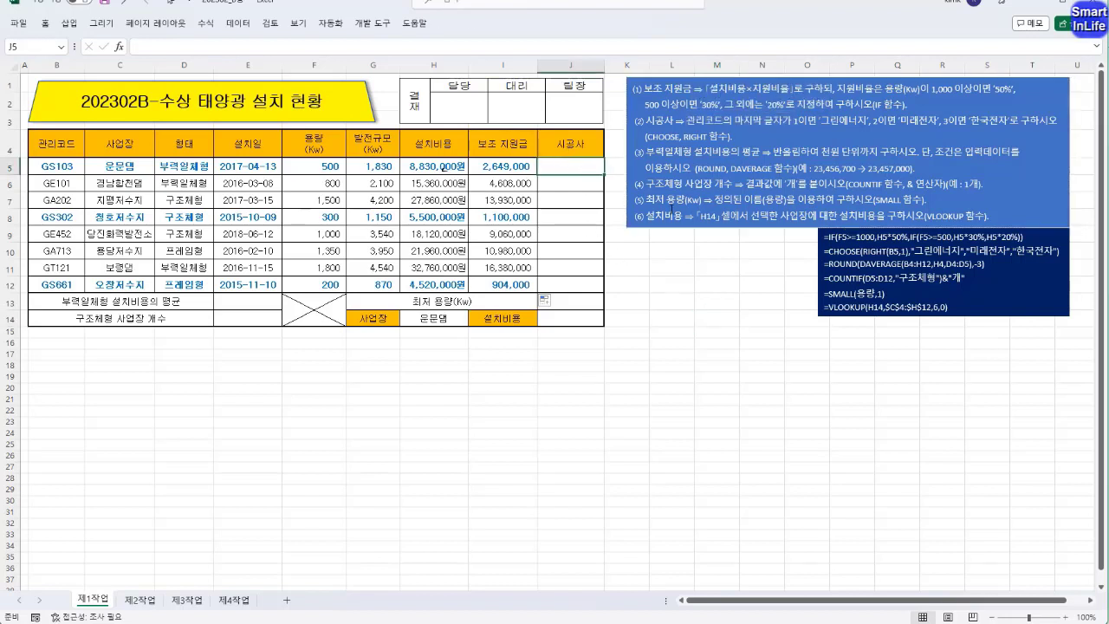
# Start the 시공사 formula in J5 with =RIGHT(B5,1) to extract the last character of the 관리코드
pyautogui.write('=')
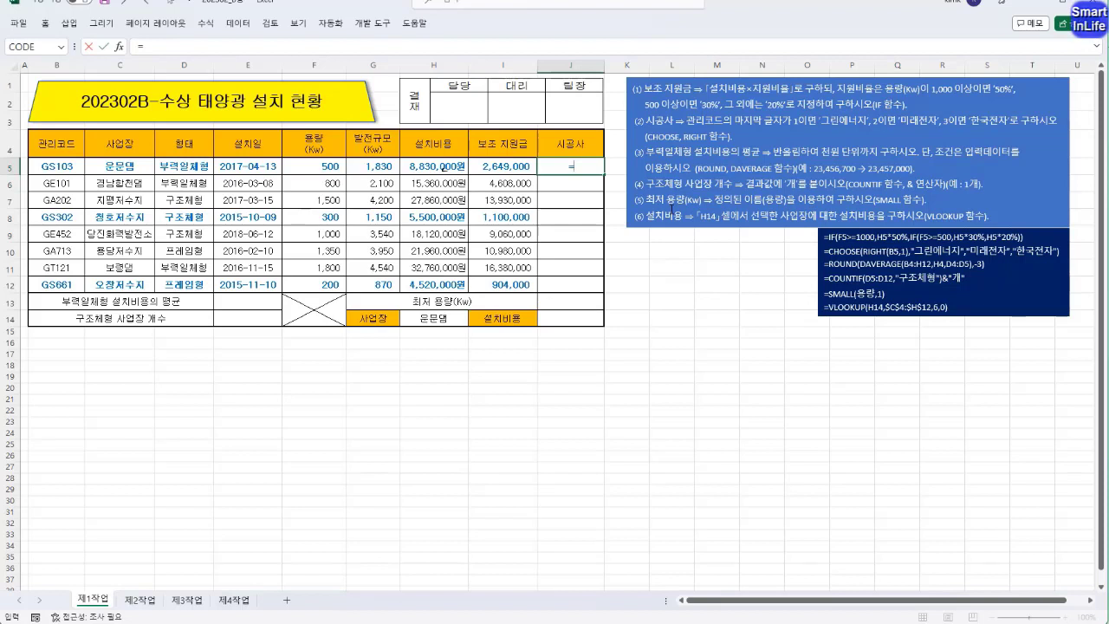
pyautogui.write('righ')
pyautogui.press('Tab')
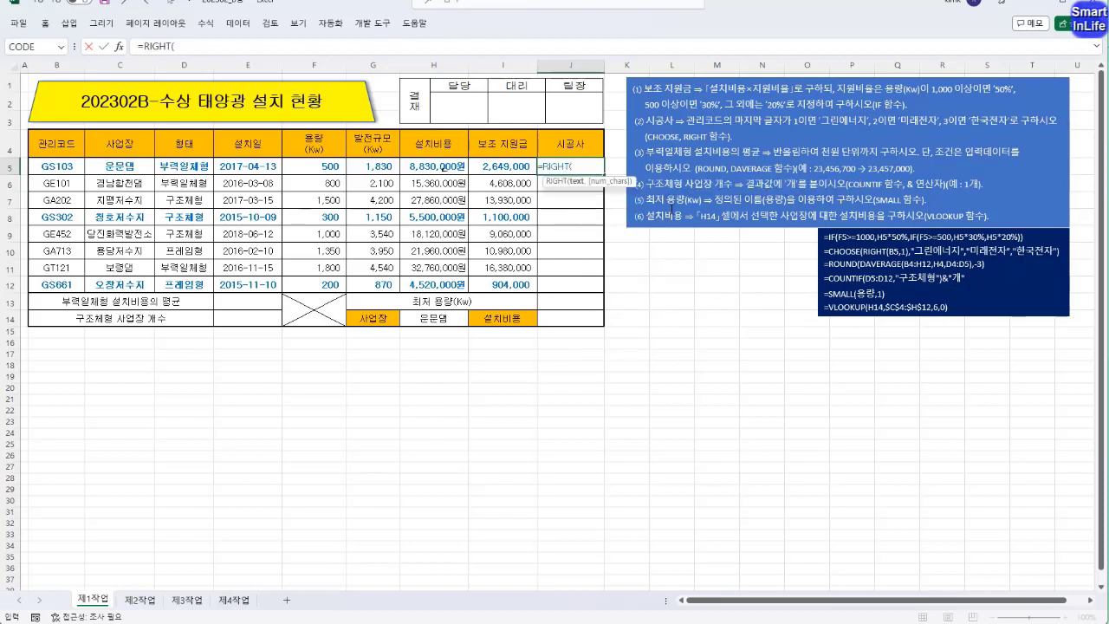
pyautogui.click(581, 165)
pyautogui.click(60, 167)
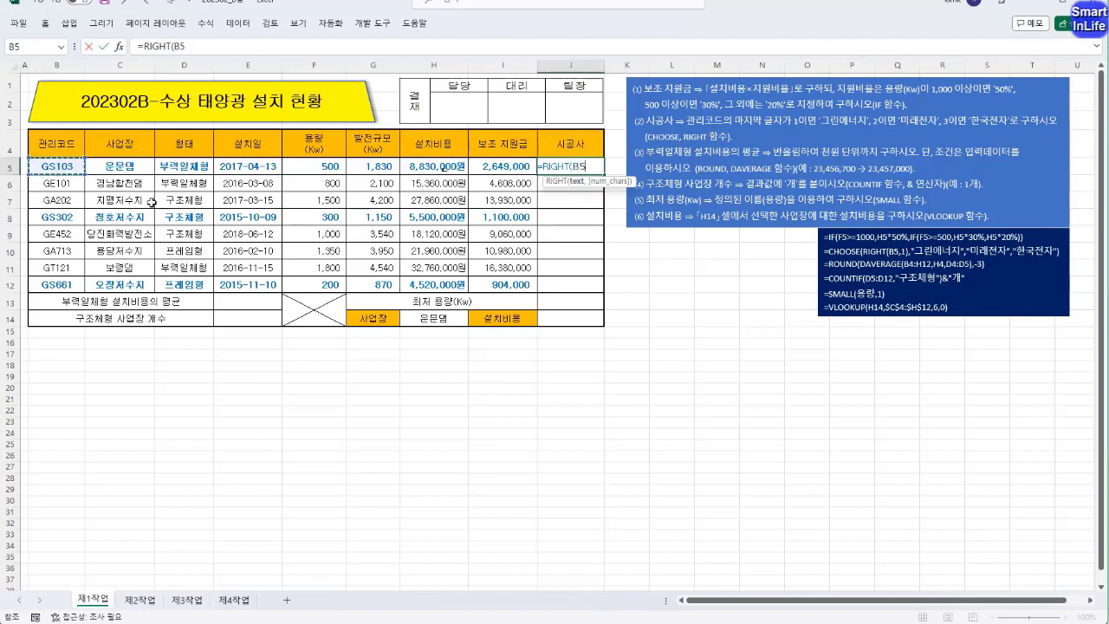
pyautogui.write(',')
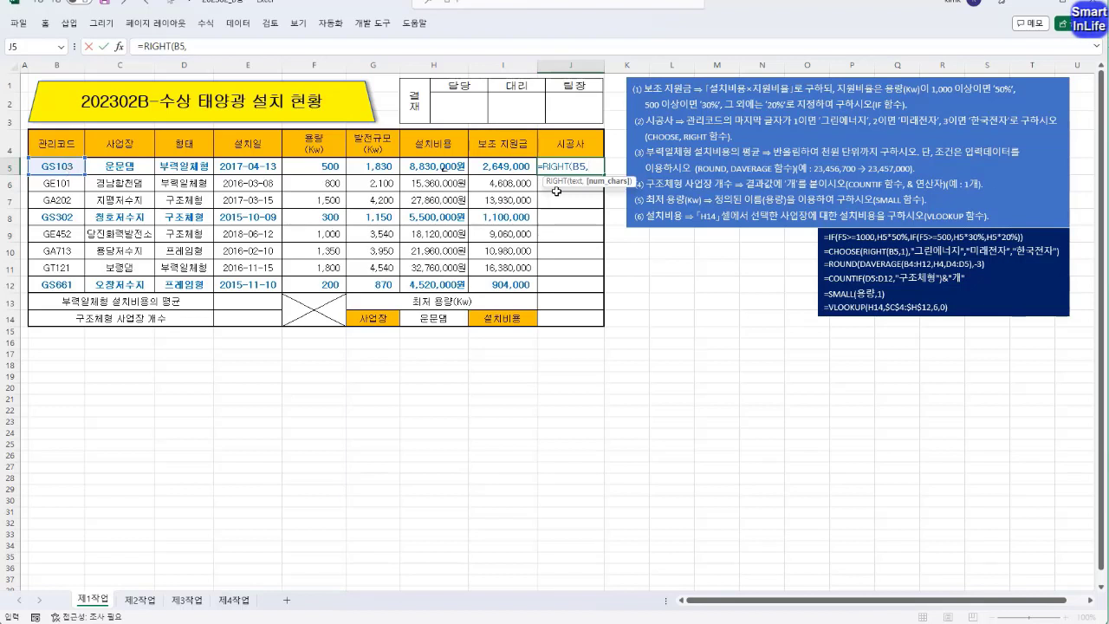
pyautogui.write('1)')
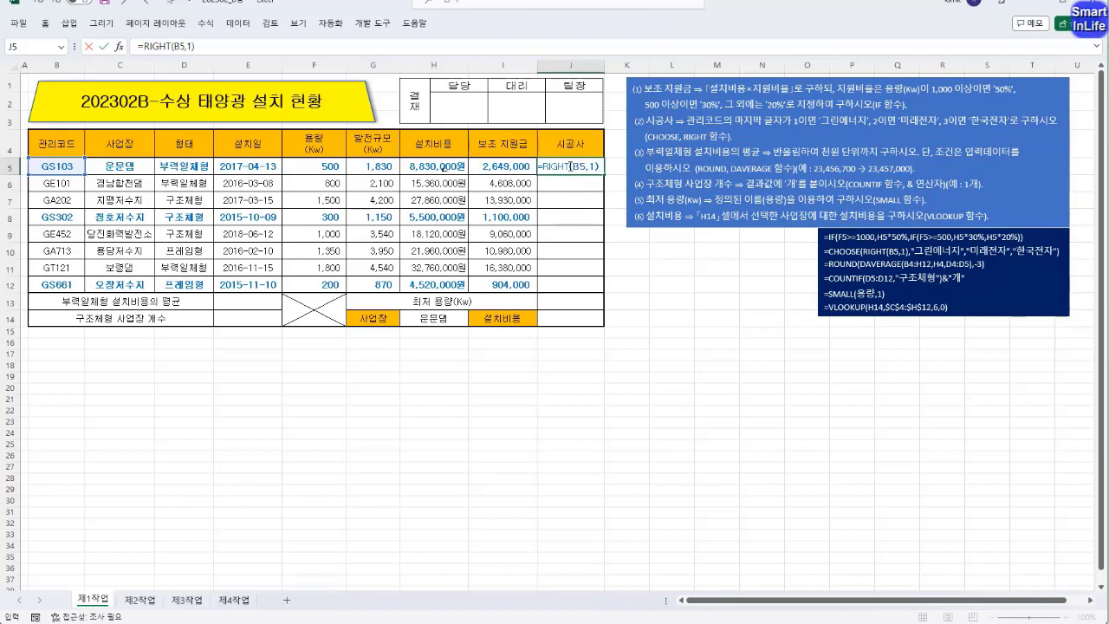
# Wrap the RIGHT function in J5 in an opening CHOOSE, check it as the index argument, and add the comma before the first value
pyautogui.click(551, 166)
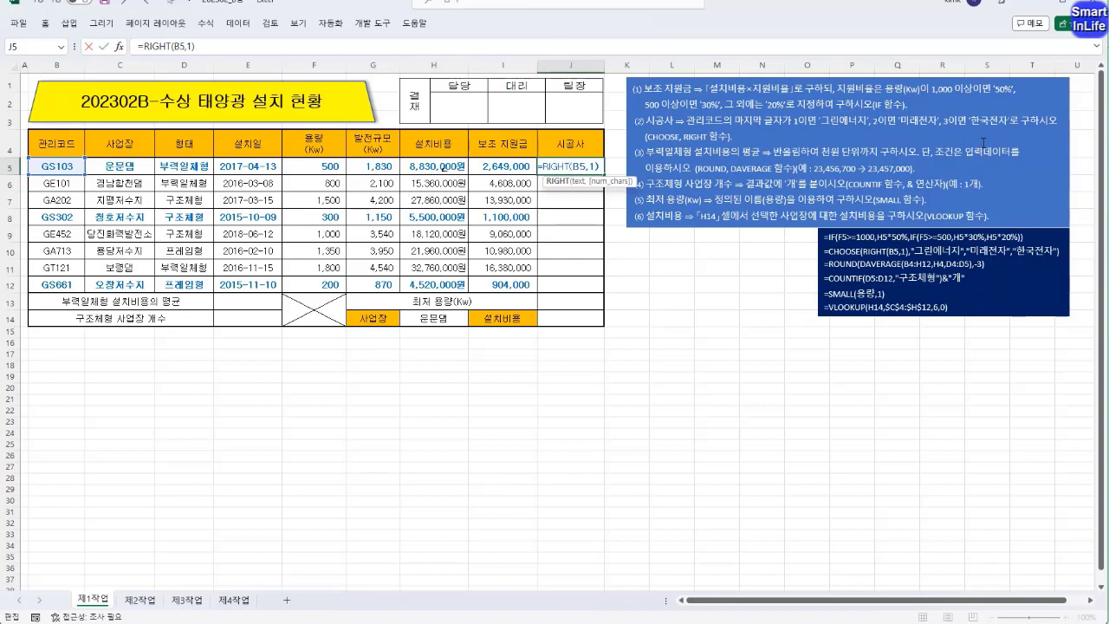
pyautogui.click(543, 166)
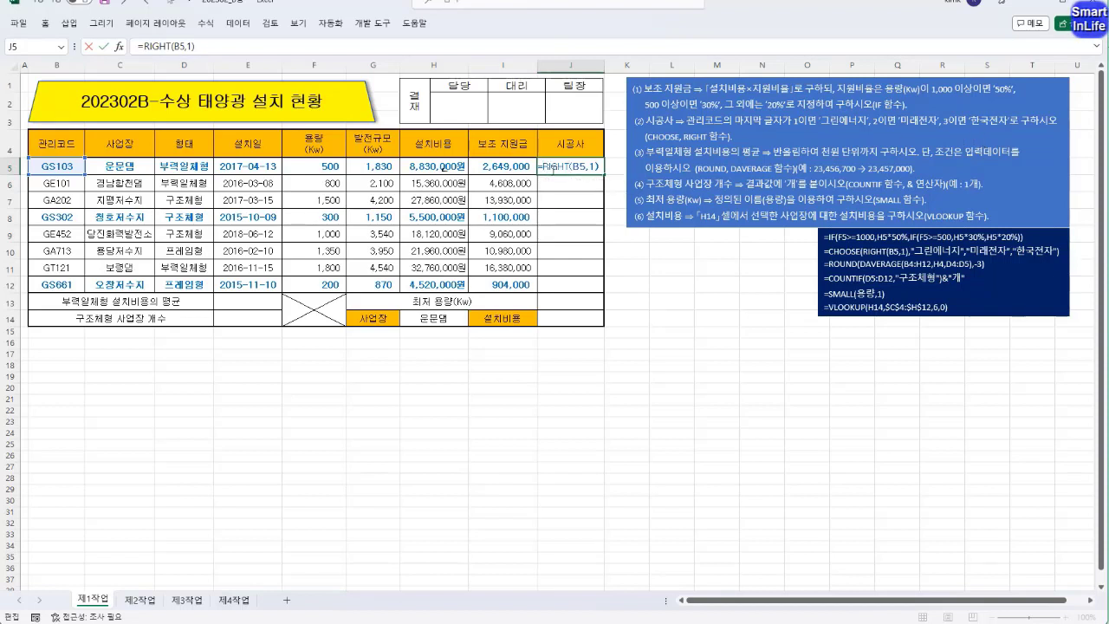
pyautogui.write('cho')
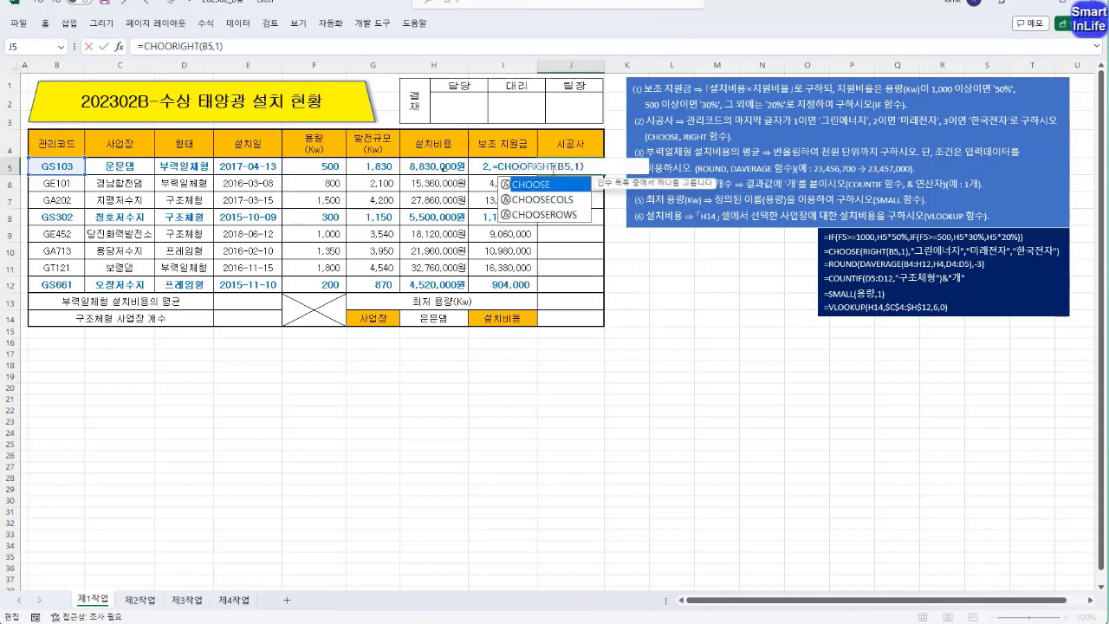
pyautogui.press('Tab')
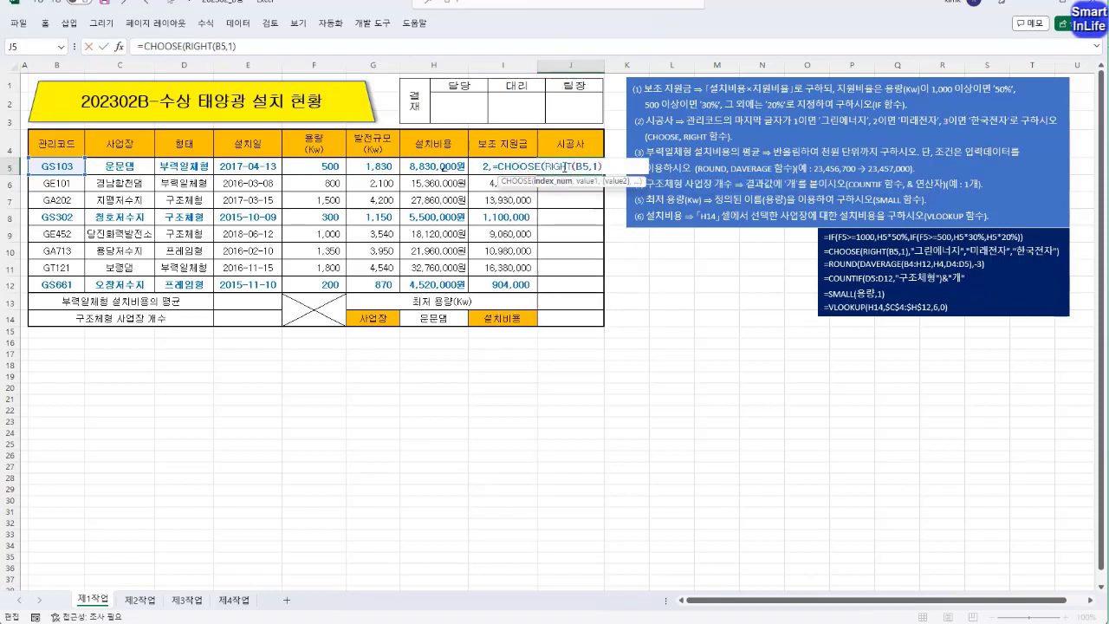
pyautogui.doubleClick(548, 167)
pyautogui.moveTo(579, 166); pyautogui.dragTo(609, 167)
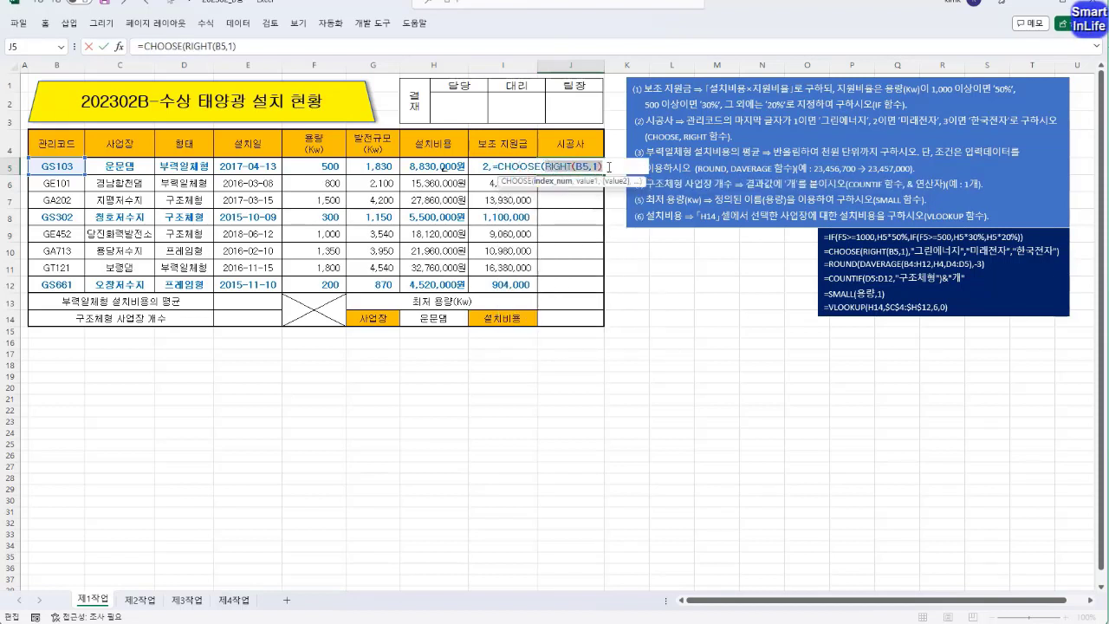
pyautogui.click(611, 166)
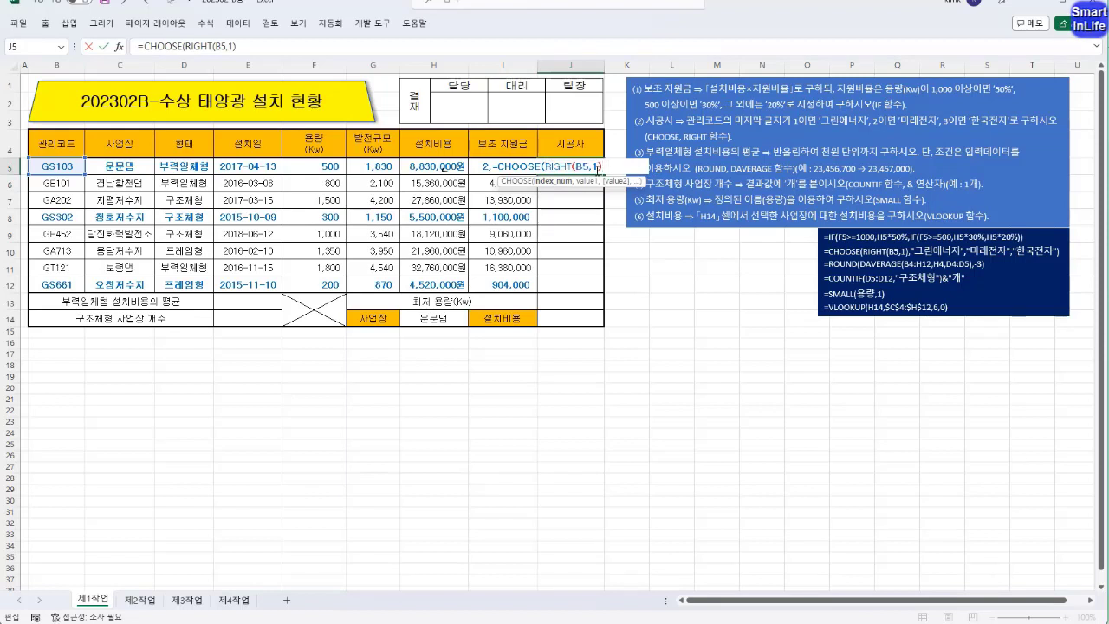
pyautogui.write(',')
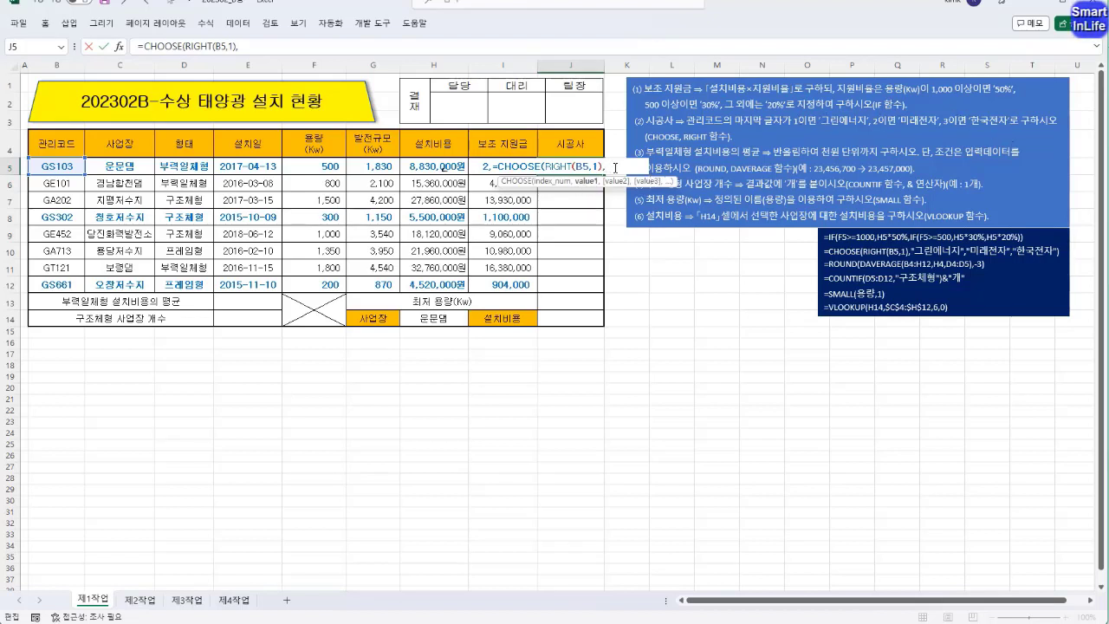
# Add "그린에너지", "미래전자" and "한국전자" as the CHOOSE values, close the parenthesis and commit the J5 formula
pyautogui.click(274, 50)
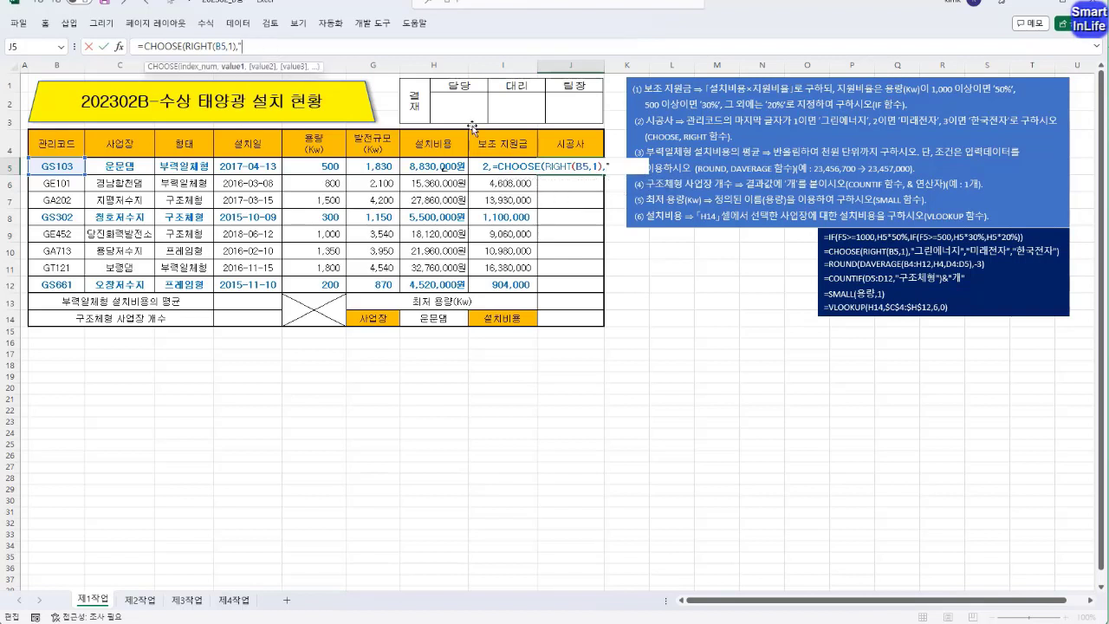
pyautogui.write('그린에너지",')
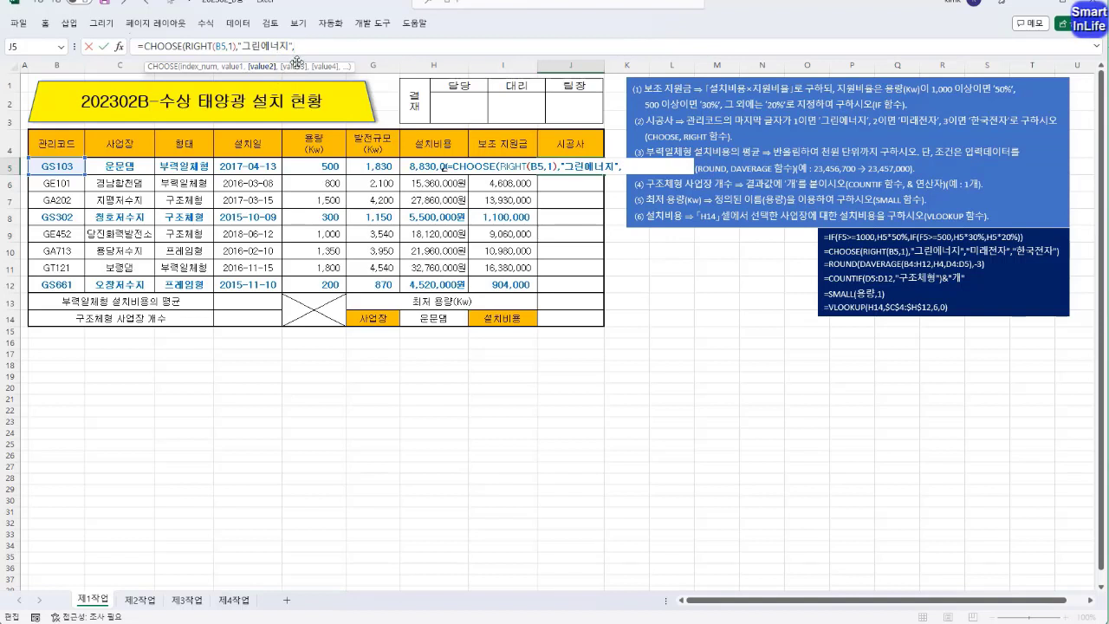
pyautogui.write('"미래전자","')
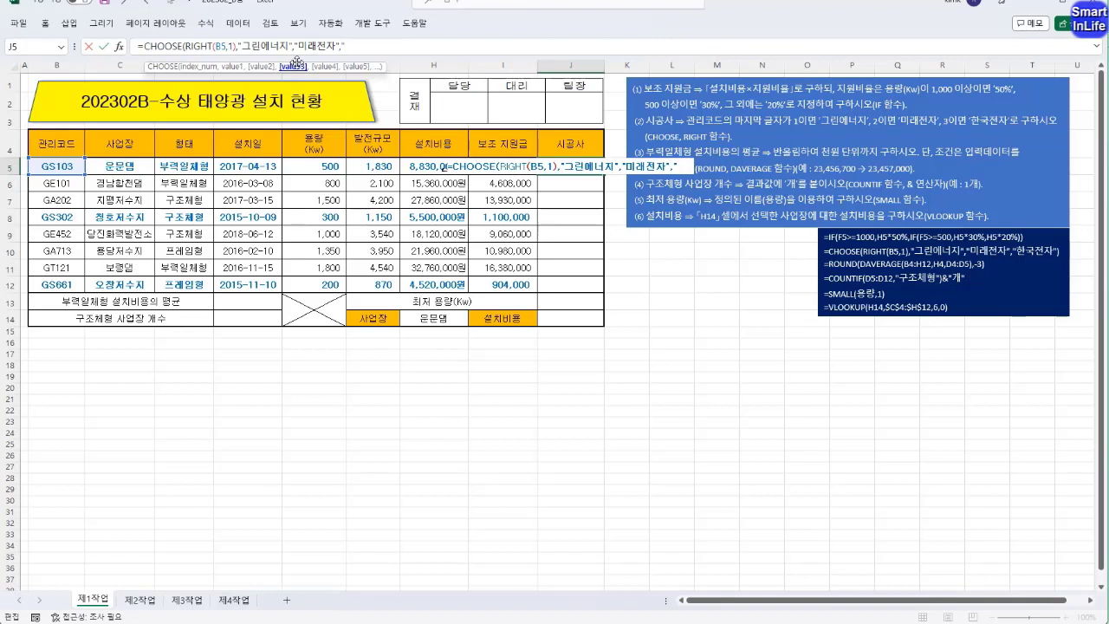
pyautogui.write('한국전자"')
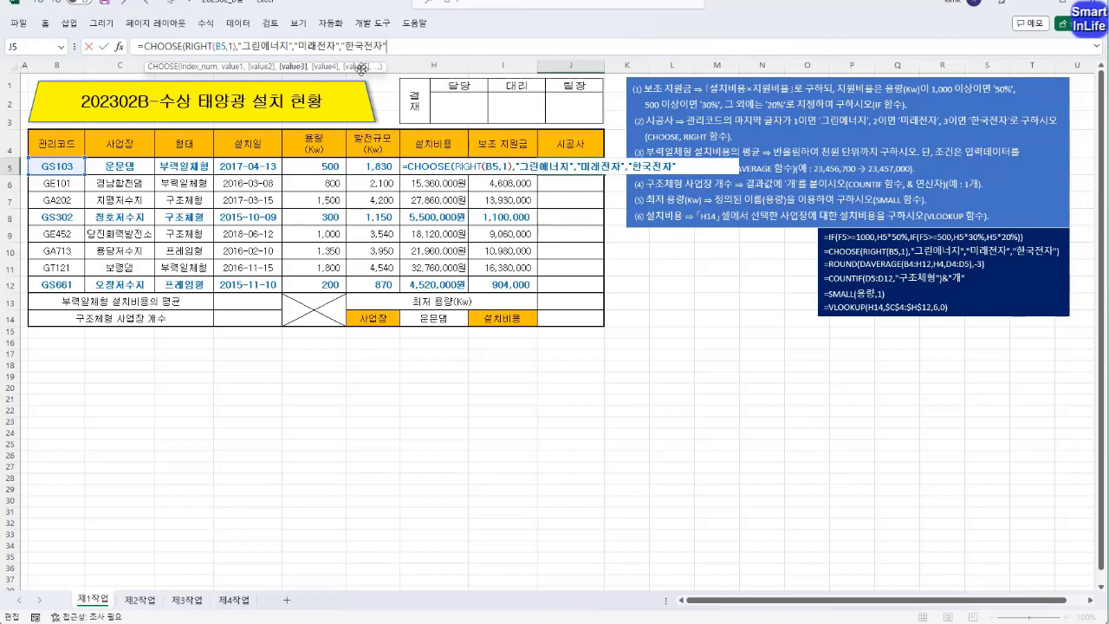
pyautogui.write(')')
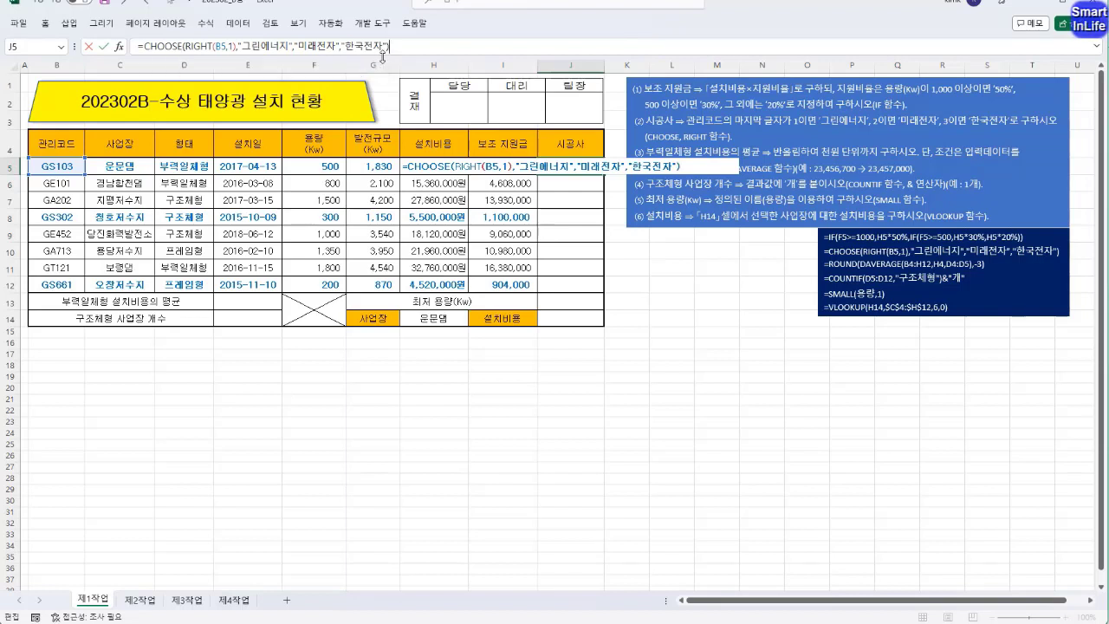
pyautogui.press('Return')
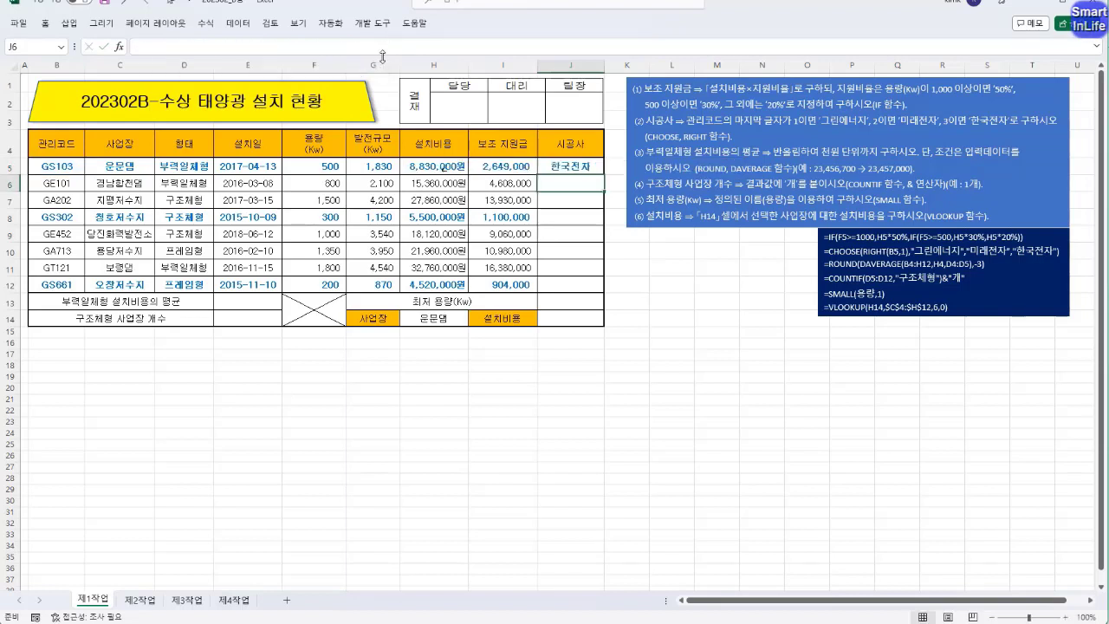
# Fill the J5 formula down to J12 without formatting
pyautogui.click(597, 167)
pyautogui.moveTo(603, 174); pyautogui.dragTo(596, 290)
pyautogui.click(614, 301)
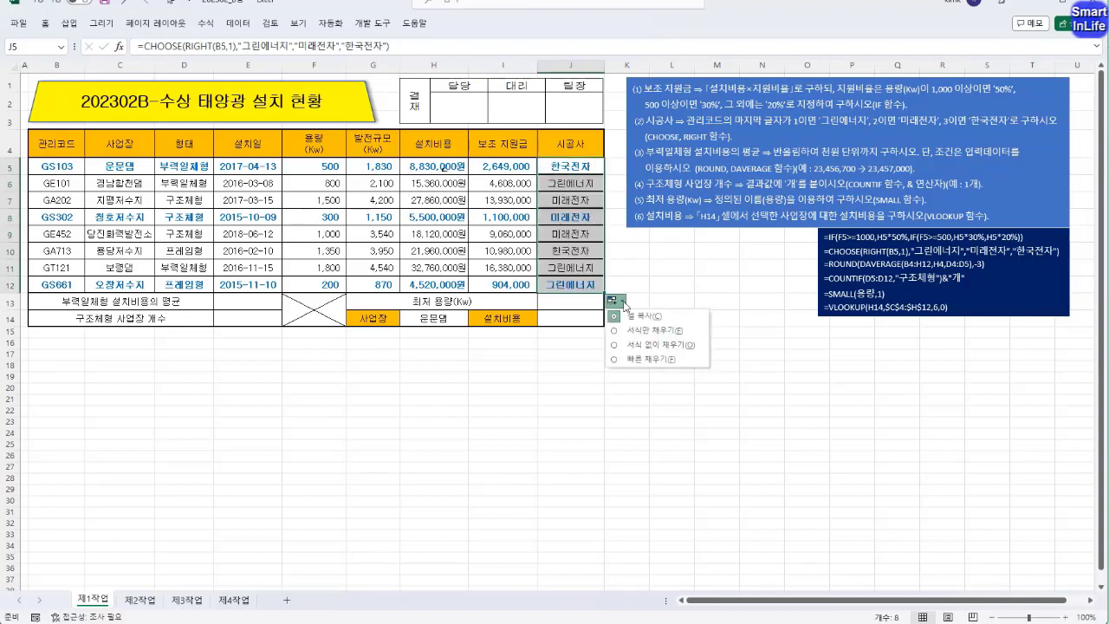
pyautogui.click(646, 344)
pyautogui.click(591, 280)
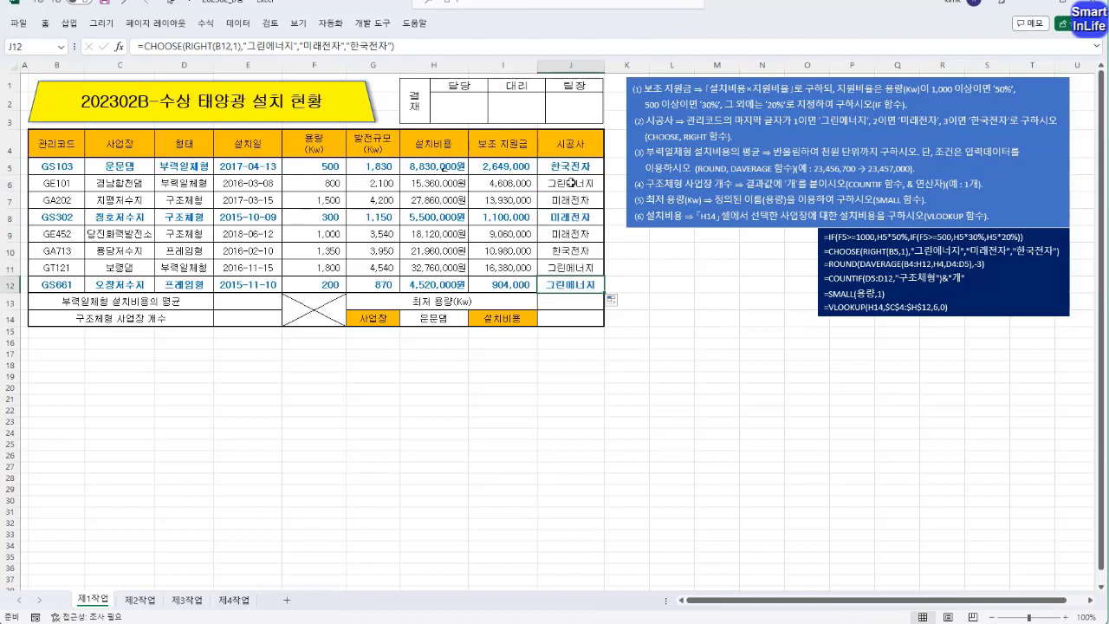
# List the function names AVERAGE, AVERAGEIF and DAVERAGE in cells E18 to E20 below the table
pyautogui.click(256, 301)
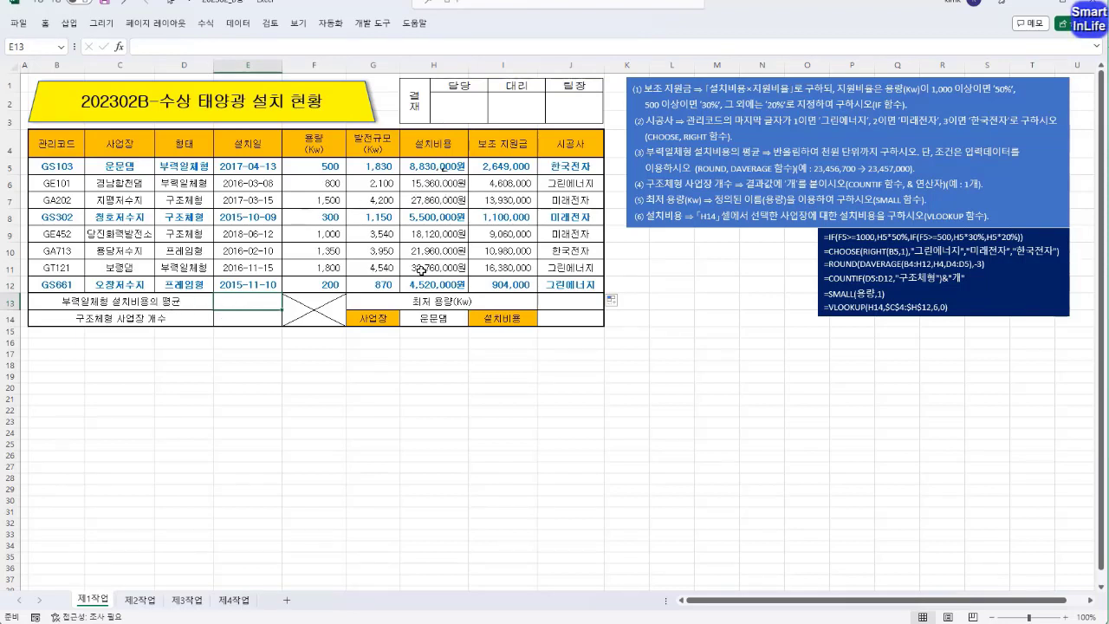
pyautogui.click(275, 364)
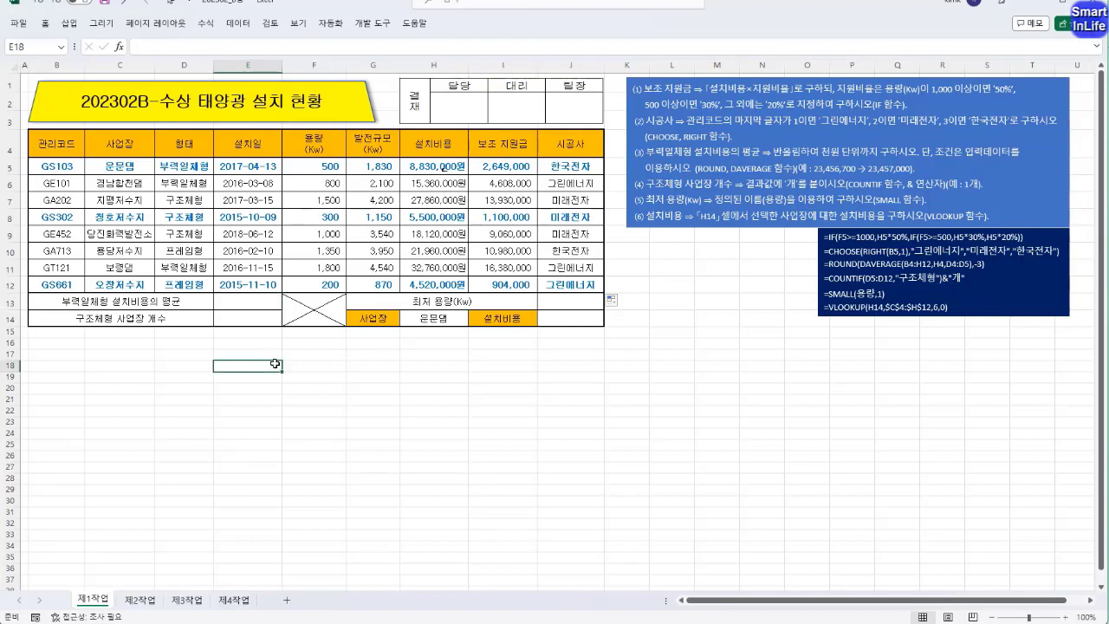
pyautogui.write('AVE')
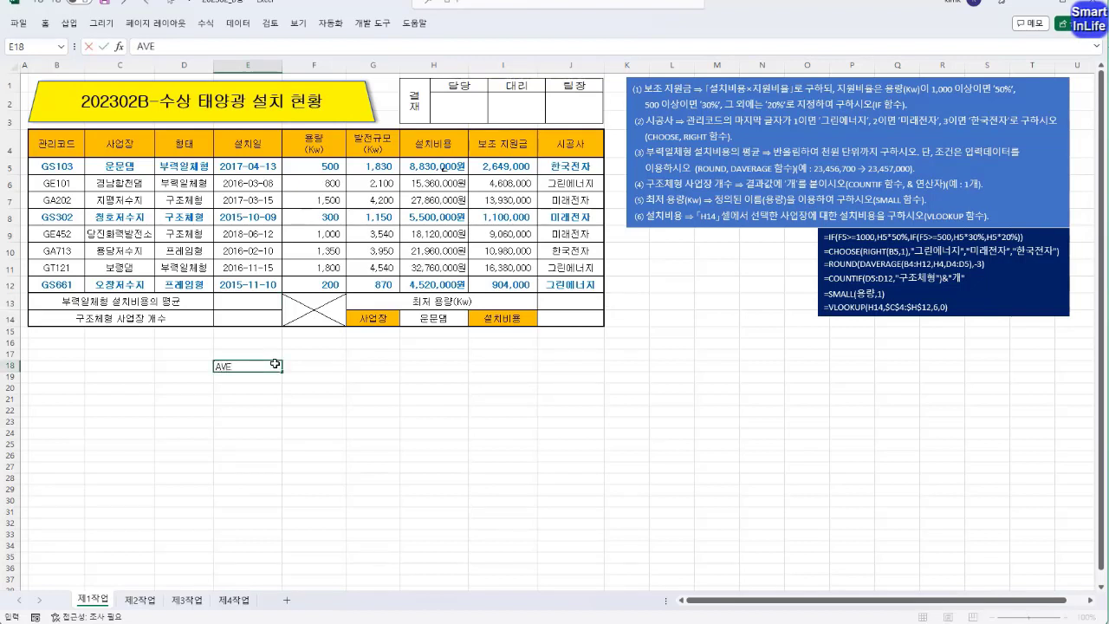
pyautogui.write('RAGE')
pyautogui.press('Return')
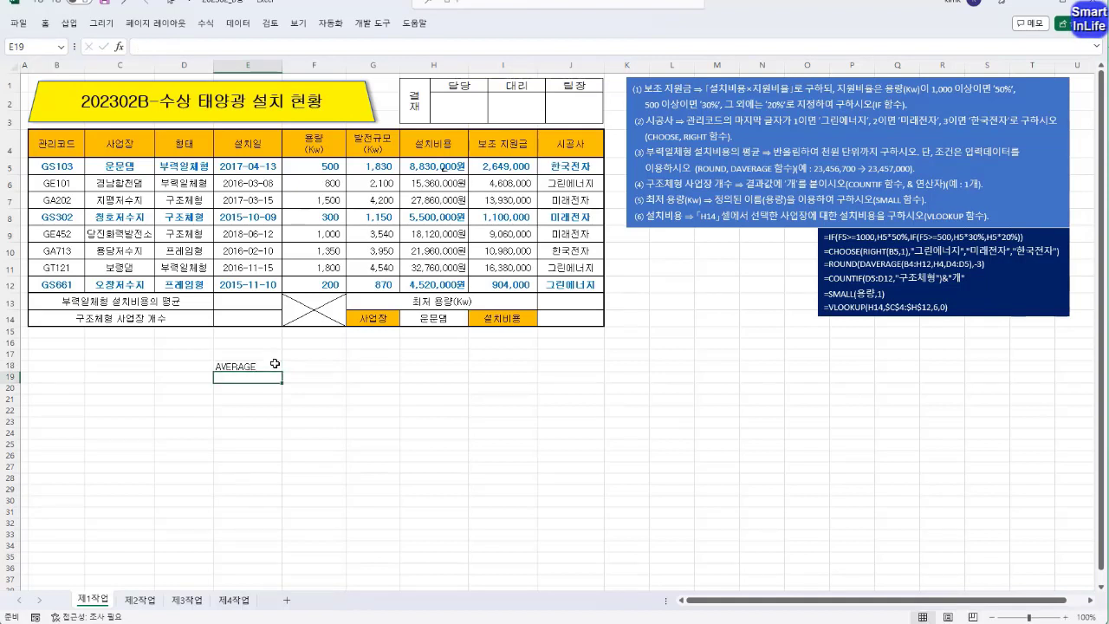
pyautogui.write('AVERAGEIF')
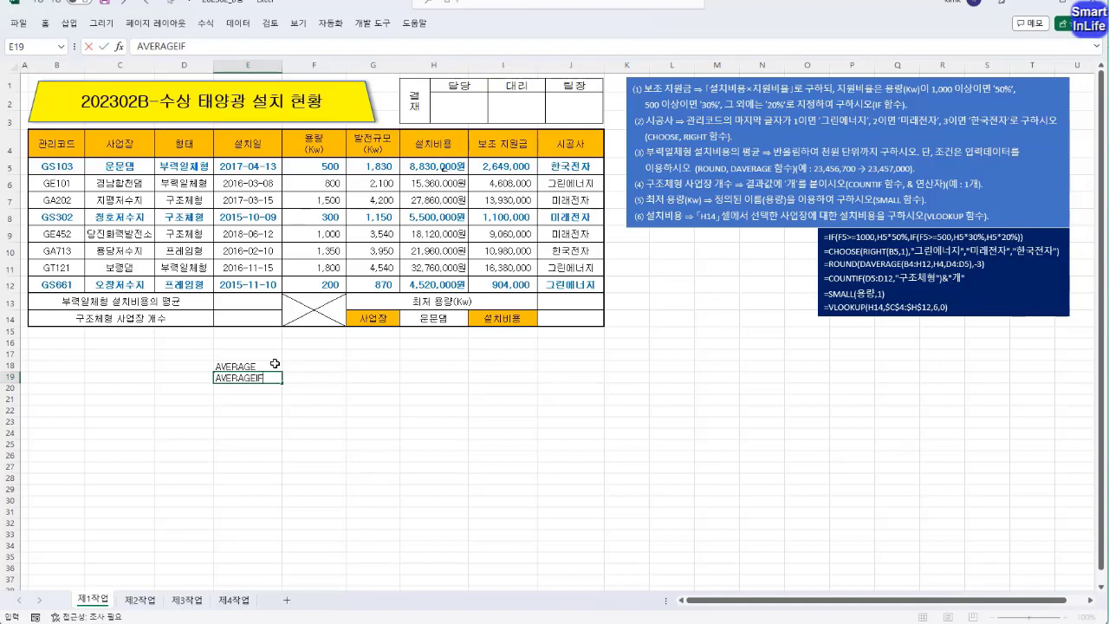
pyautogui.press('Return')
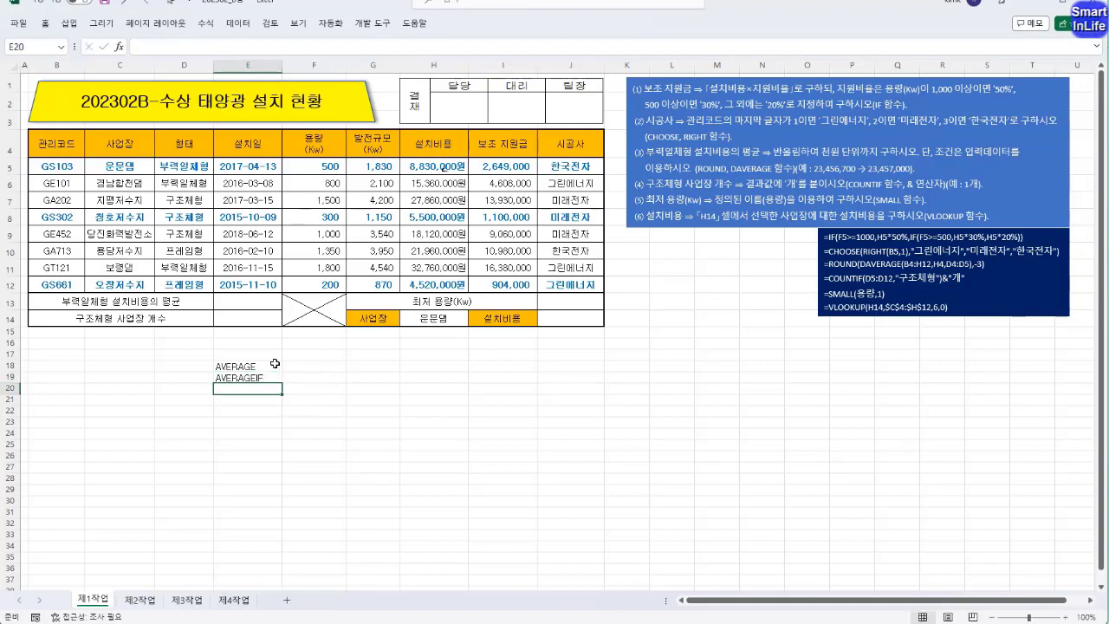
pyautogui.write('DAVERAGE')
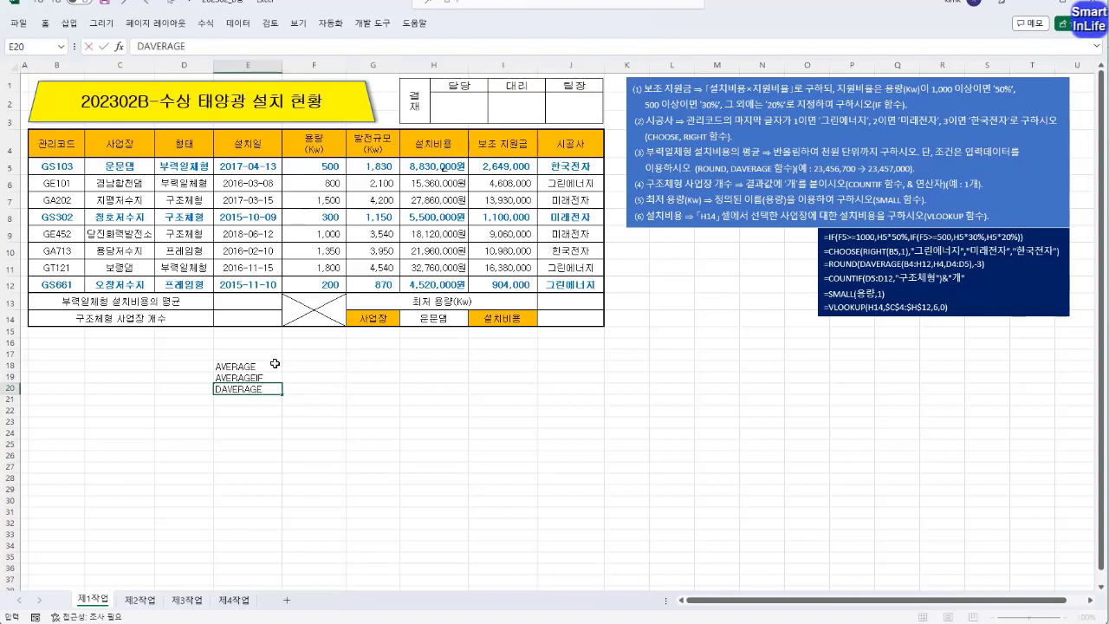
pyautogui.press('Return')
pyautogui.press('Up')
pyautogui.press('Up')
pyautogui.press('Up')
pyautogui.hotkey('shift', 'Down')
pyautogui.hotkey('shift', 'Down')
pyautogui.hotkey('shift', 'Down')
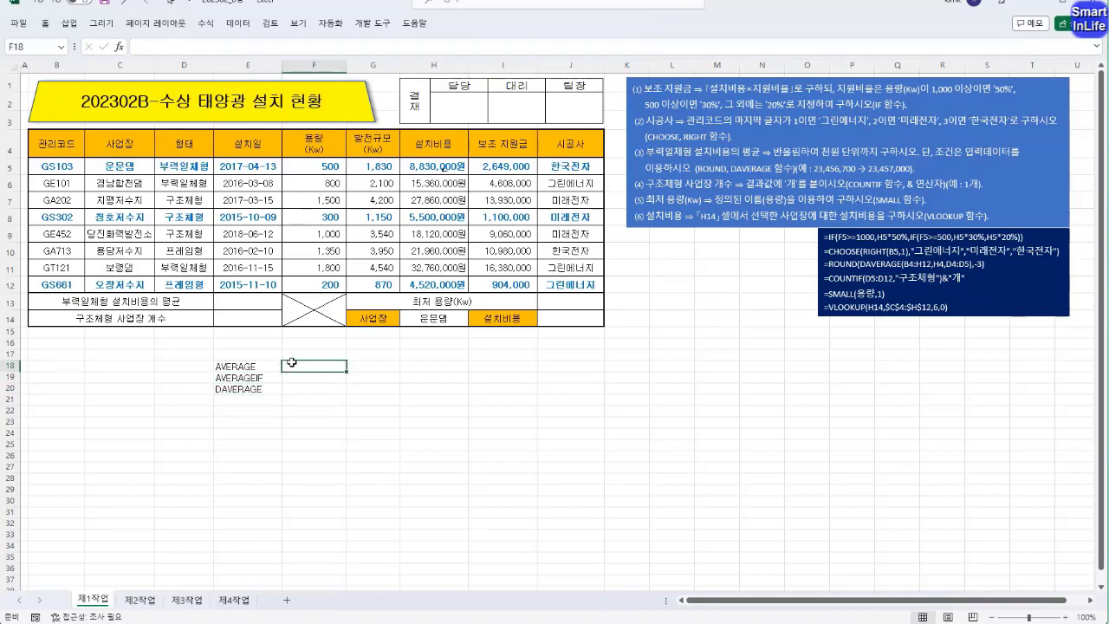
# Enter an AVERAGE formula in F18 over the 설치비용 values H5:H12
pyautogui.click(291, 365)
pyautogui.click(252, 369)
pyautogui.click(297, 369)
pyautogui.write('=A')
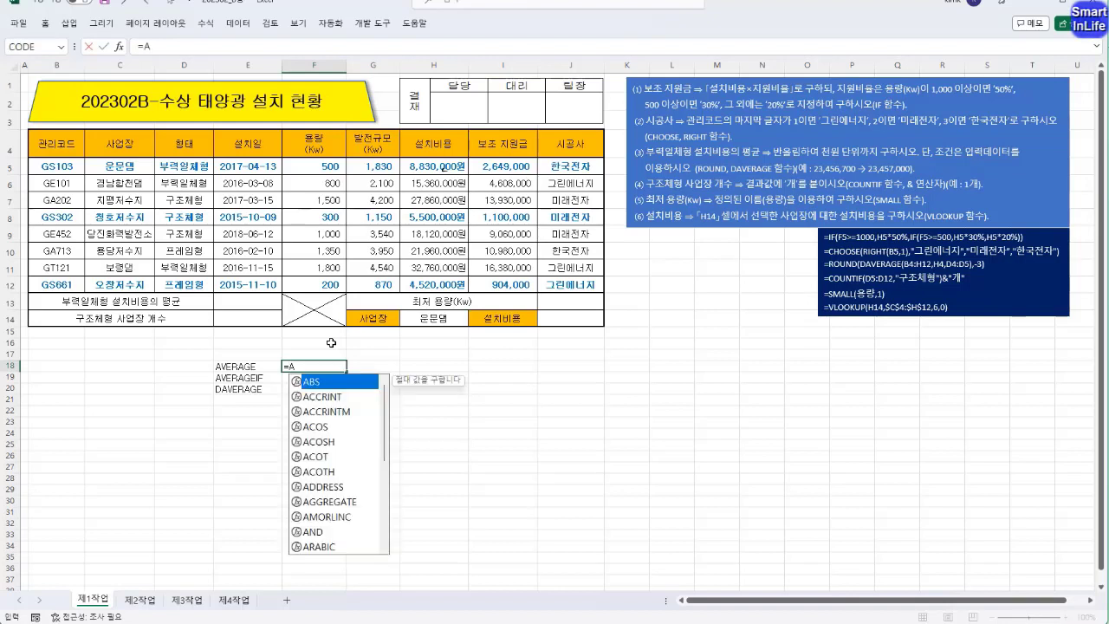
pyautogui.write('VERA')
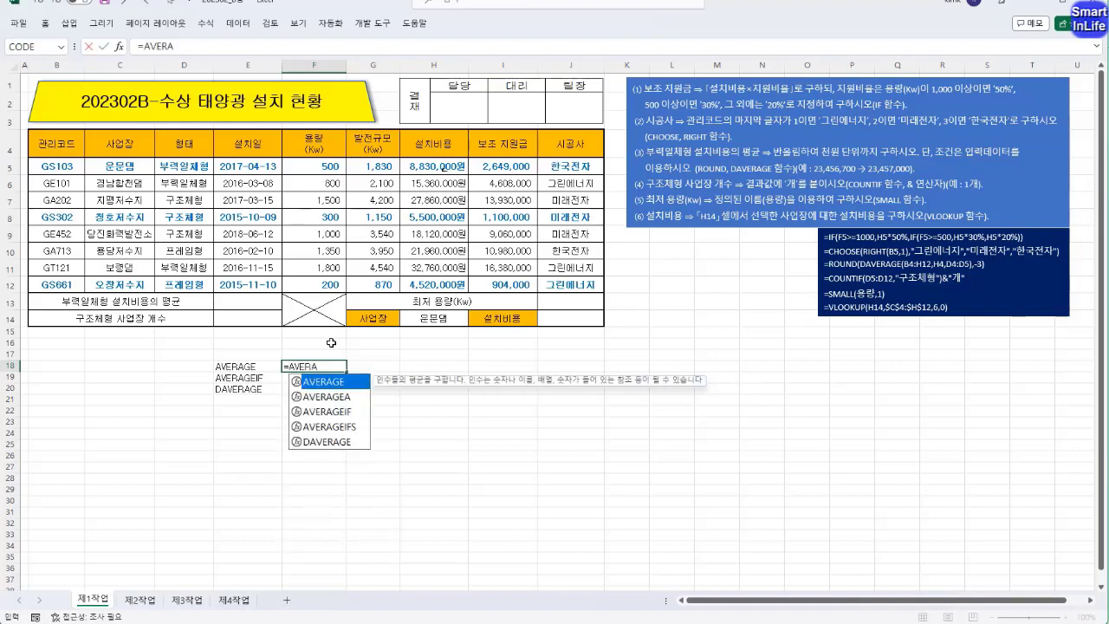
pyautogui.press('Tab')
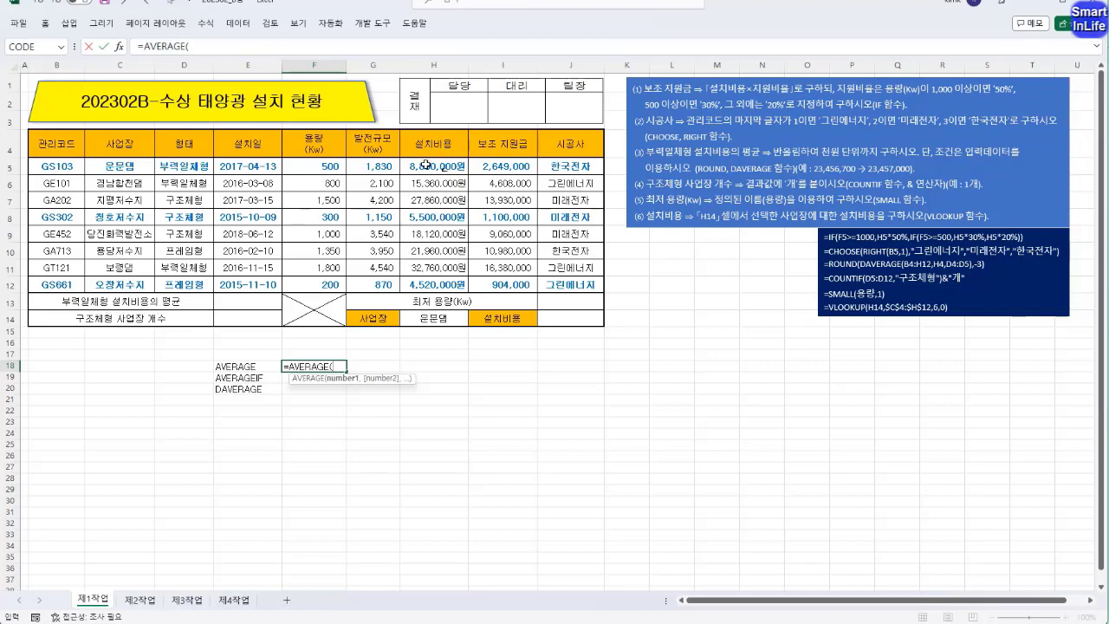
pyautogui.moveTo(428, 163); pyautogui.dragTo(419, 274)
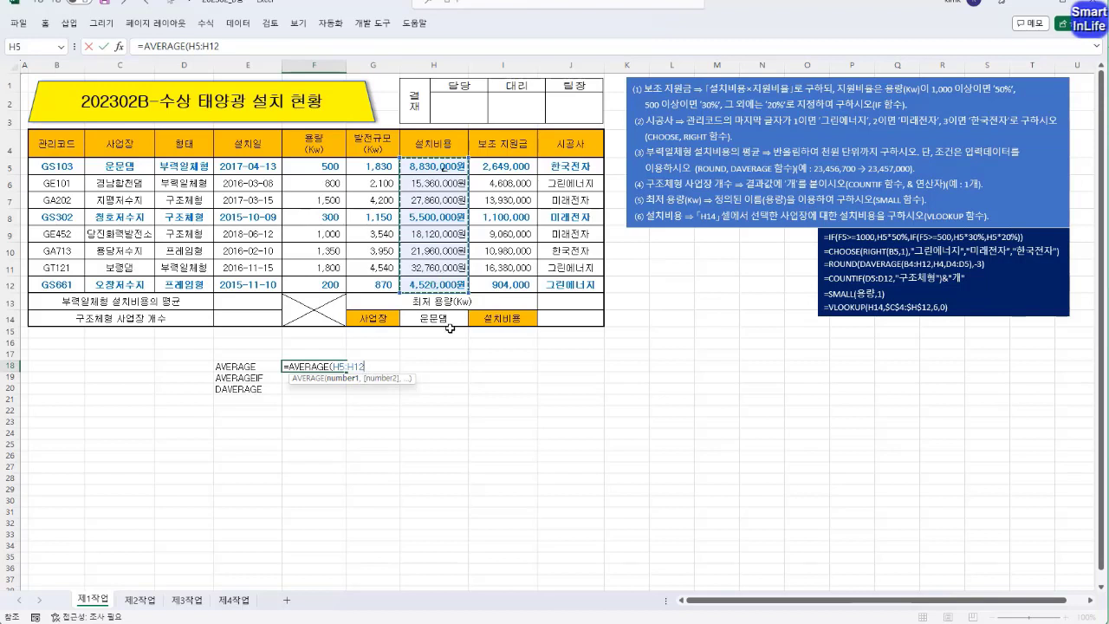
pyautogui.write(')')
pyautogui.press('Return')
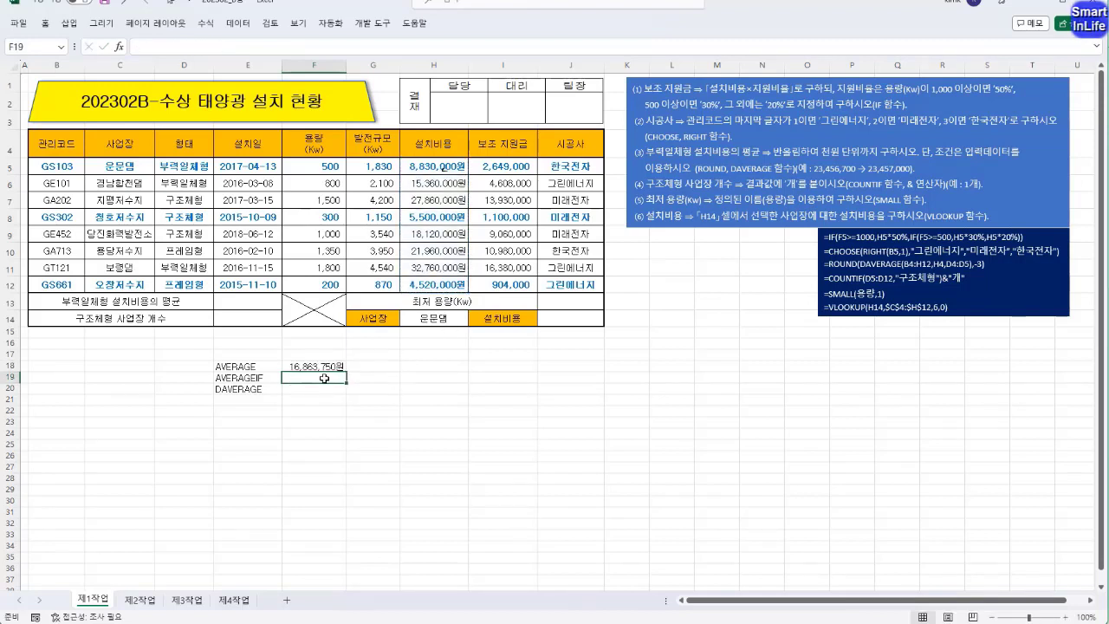
# Enter an AVERAGEIF formula in F19 with range D5:D12, criterion "부력일체형" and average range H5:H12
pyautogui.write('=')
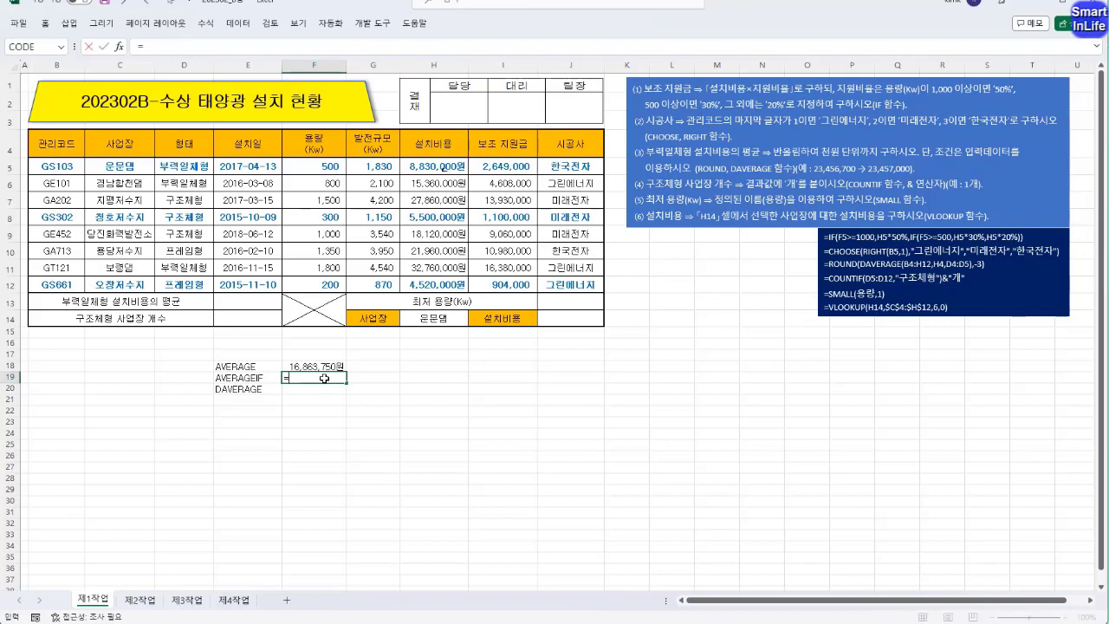
pyautogui.write('AVERAGE')
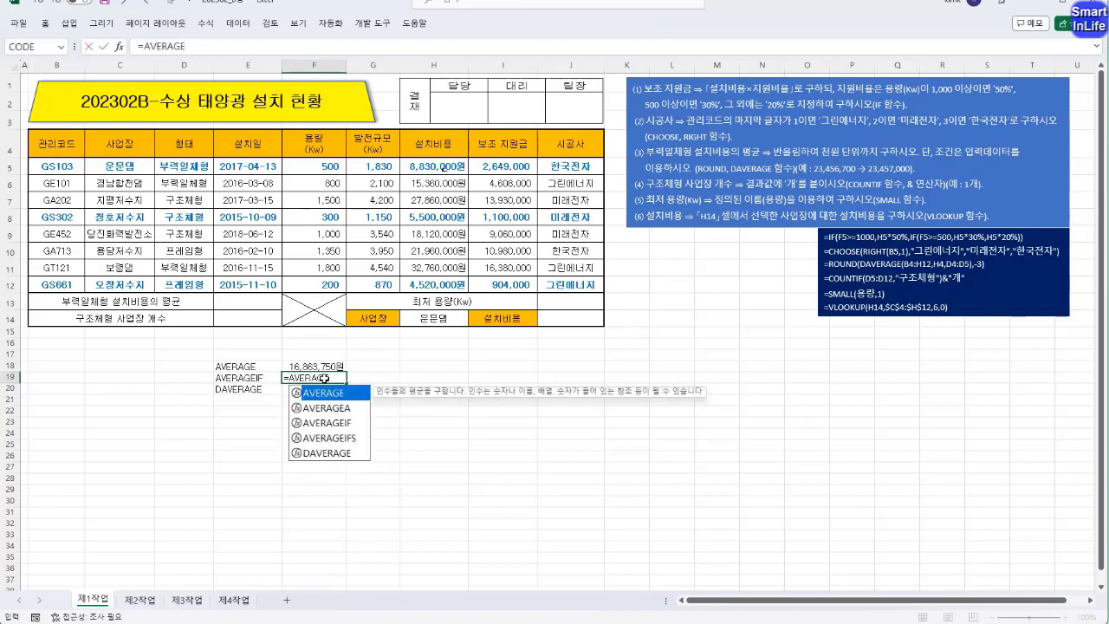
pyautogui.write('IF(')
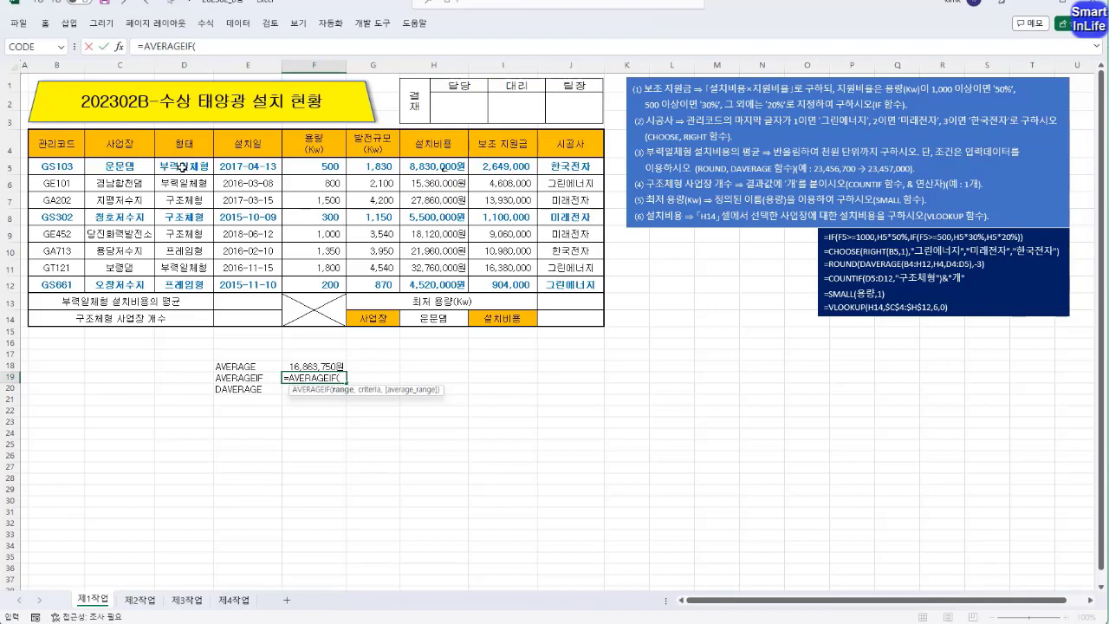
pyautogui.moveTo(183, 166); pyautogui.dragTo(180, 285)
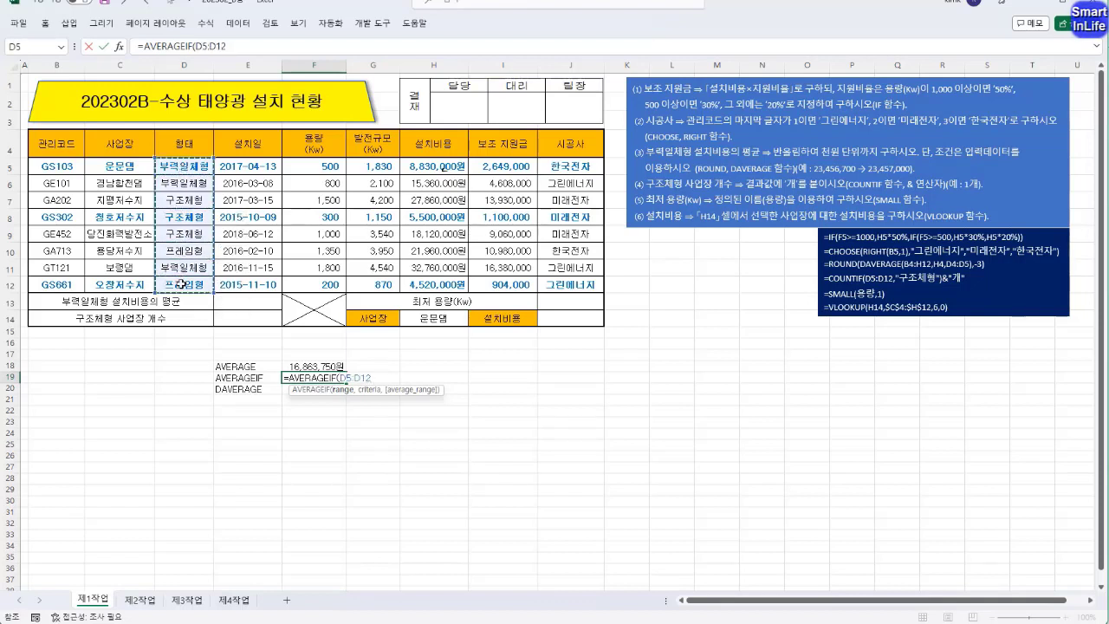
pyautogui.write(',"')
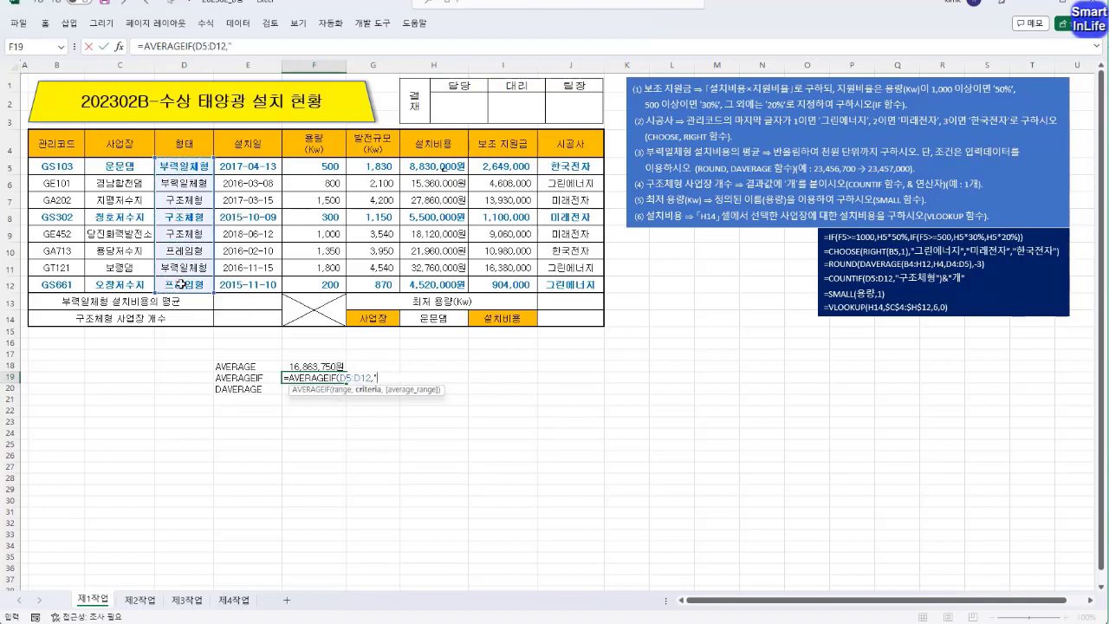
pyautogui.write('부력일체형')
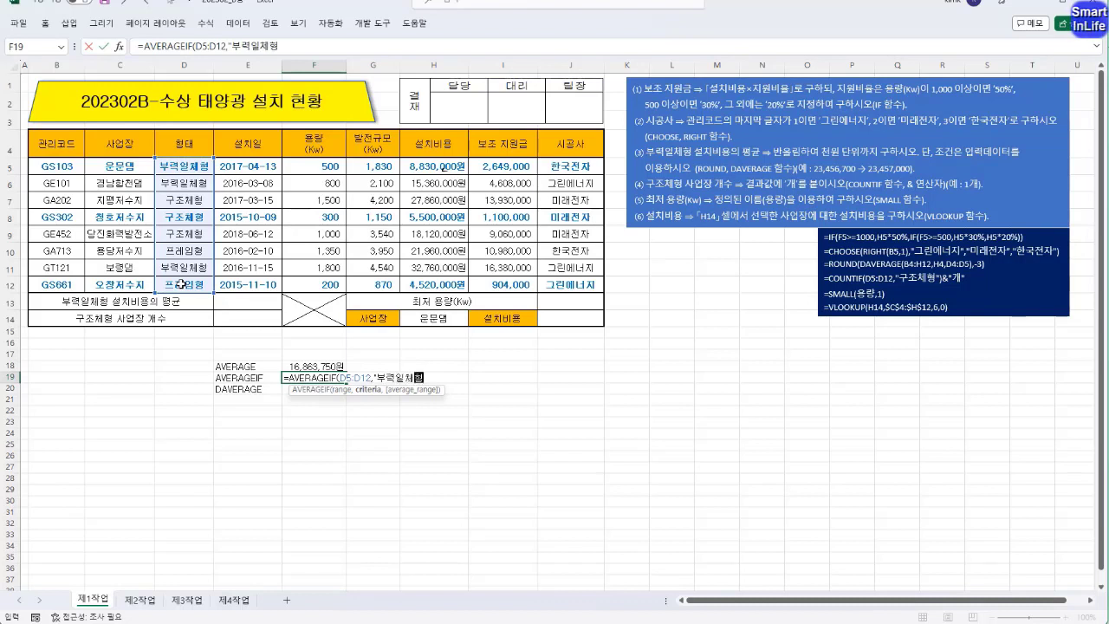
pyautogui.write('",')
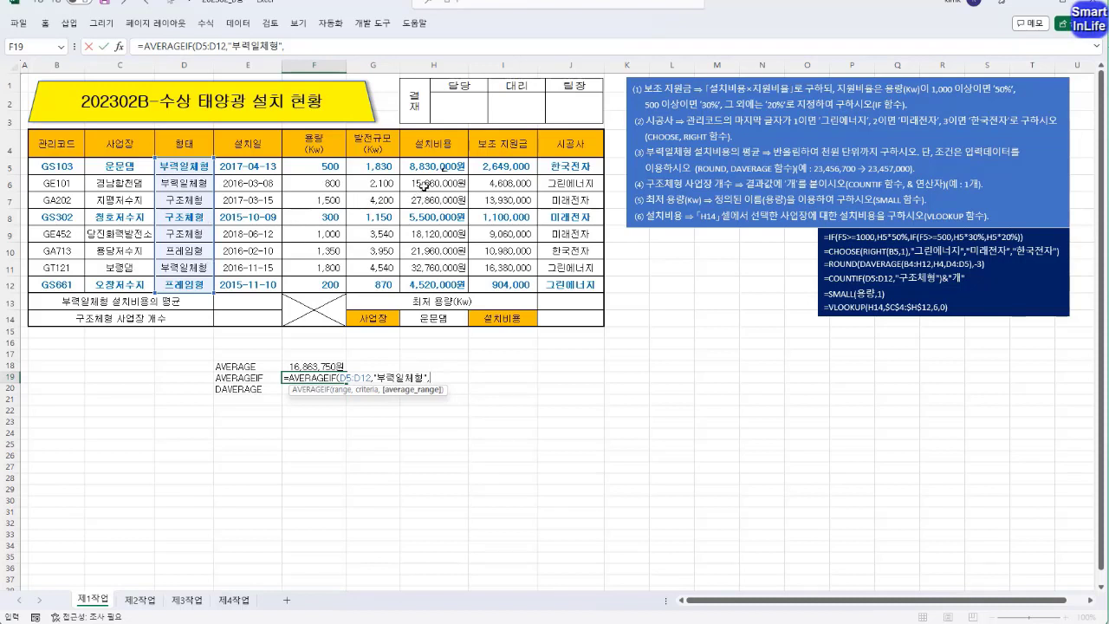
pyautogui.moveTo(422, 171); pyautogui.dragTo(429, 279)
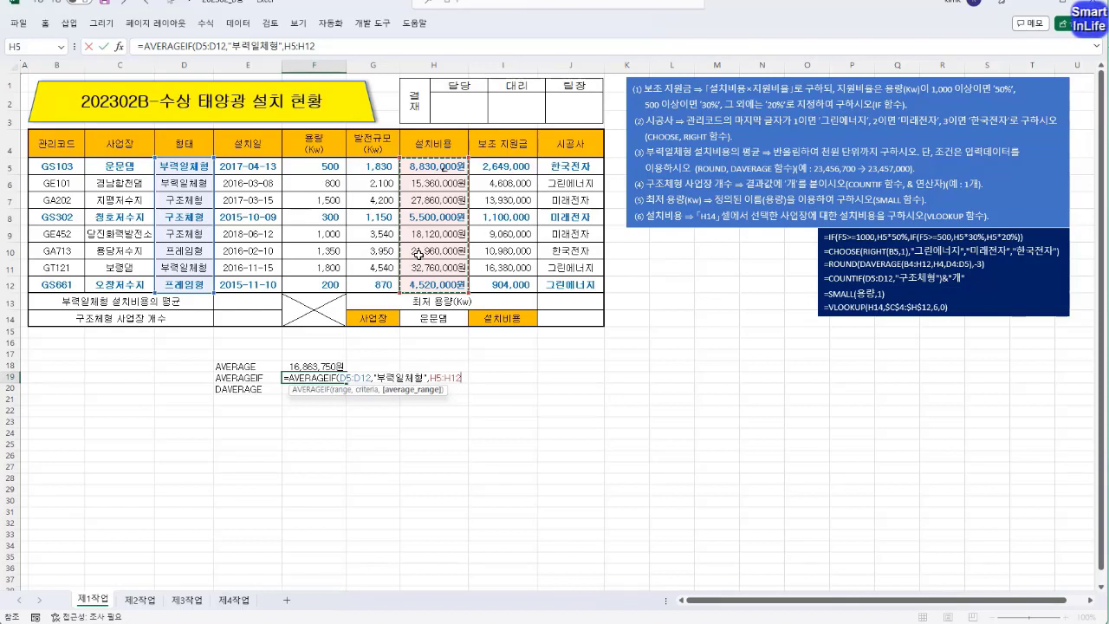
pyautogui.write(')')
pyautogui.press('Return')
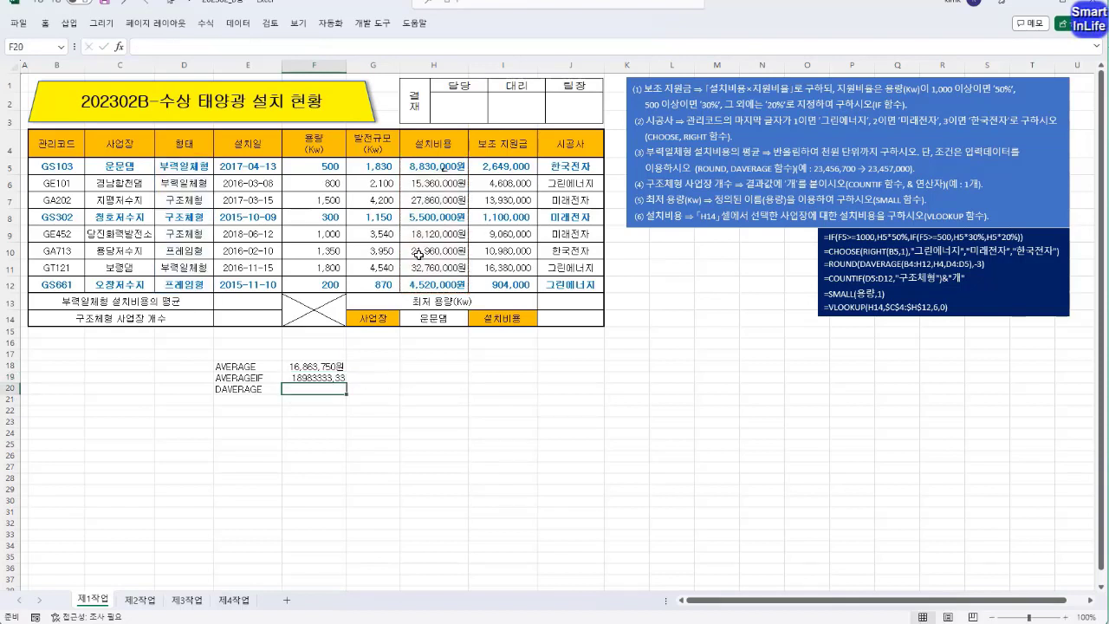
# Start a DAVERAGE formula in F20 with B4:J12 as the database and the 설치비용 header H4 as the field
pyautogui.click(331, 379)
pyautogui.click(328, 391)
pyautogui.write('=D')
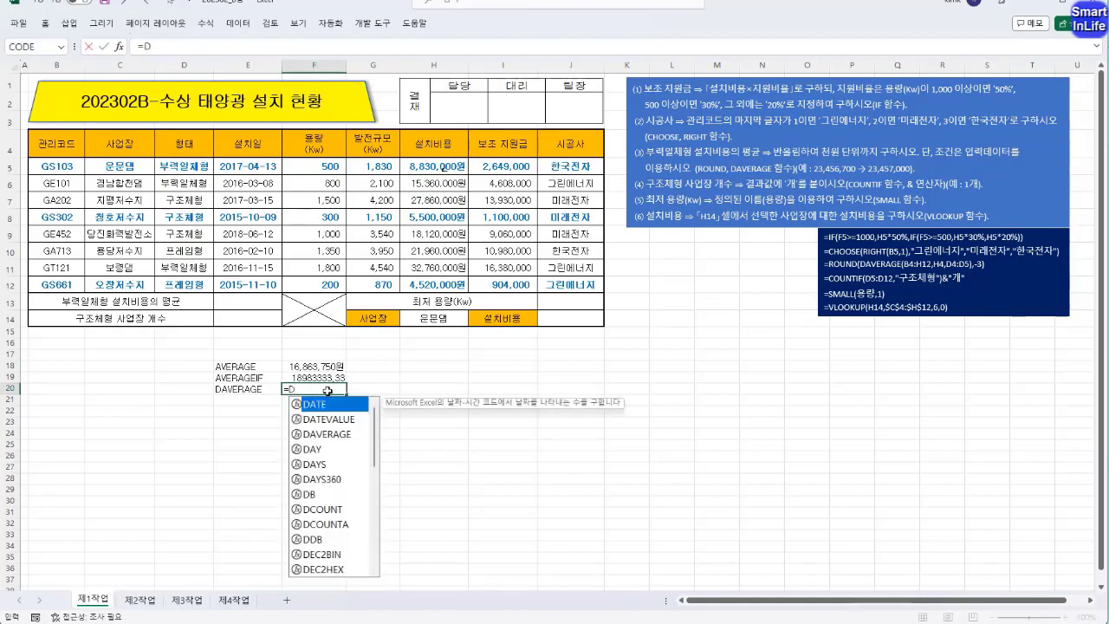
pyautogui.write('AVERAGE(')
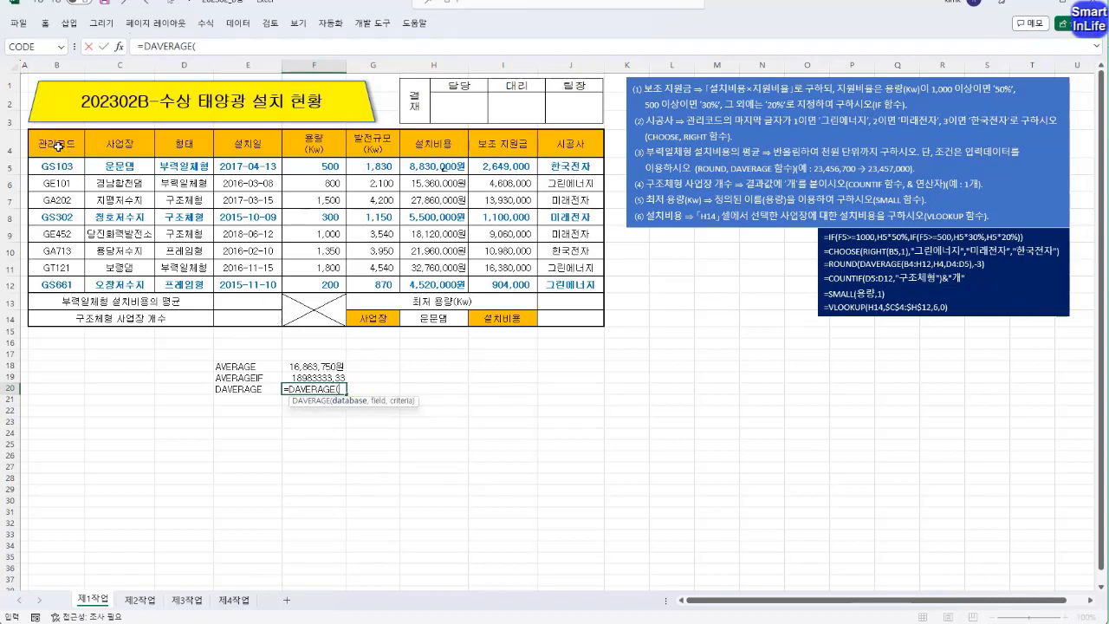
pyautogui.moveTo(57, 144); pyautogui.dragTo(547, 291)
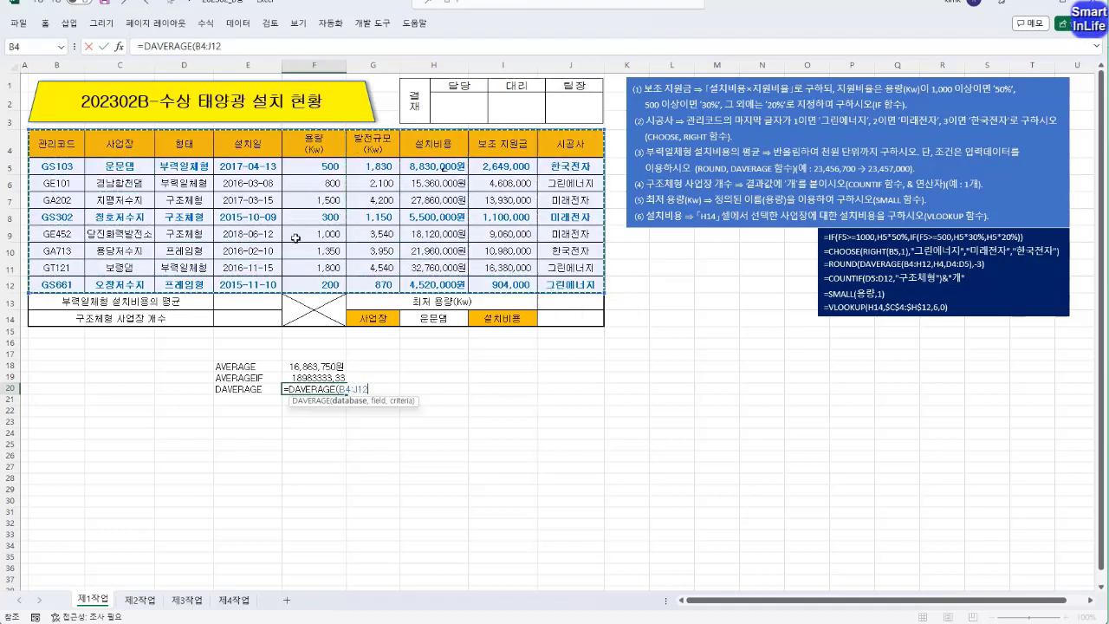
pyautogui.write(',7')
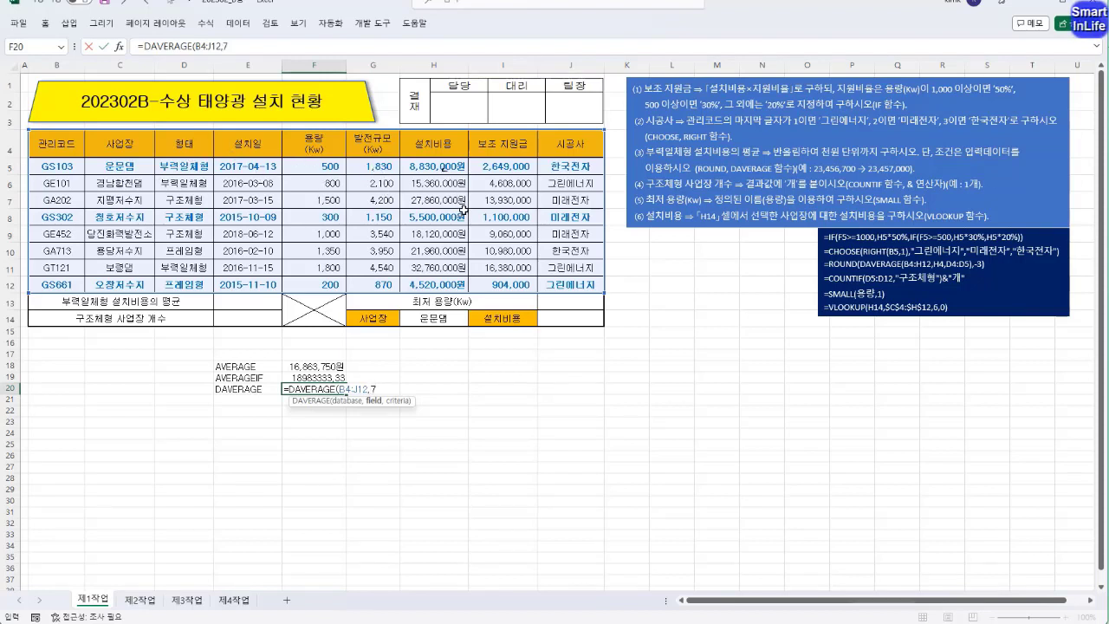
pyautogui.press('BackSpace')
pyautogui.click(436, 148)
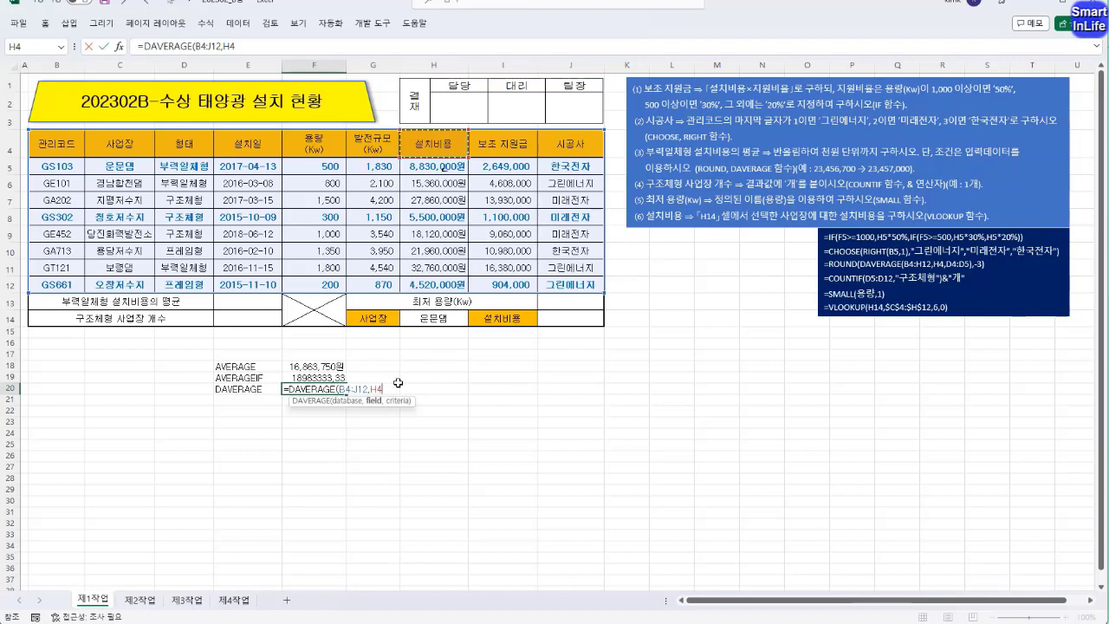
# Add D4:D5 as the criteria range of the F20 DAVERAGE formula and commit it
pyautogui.write(',')
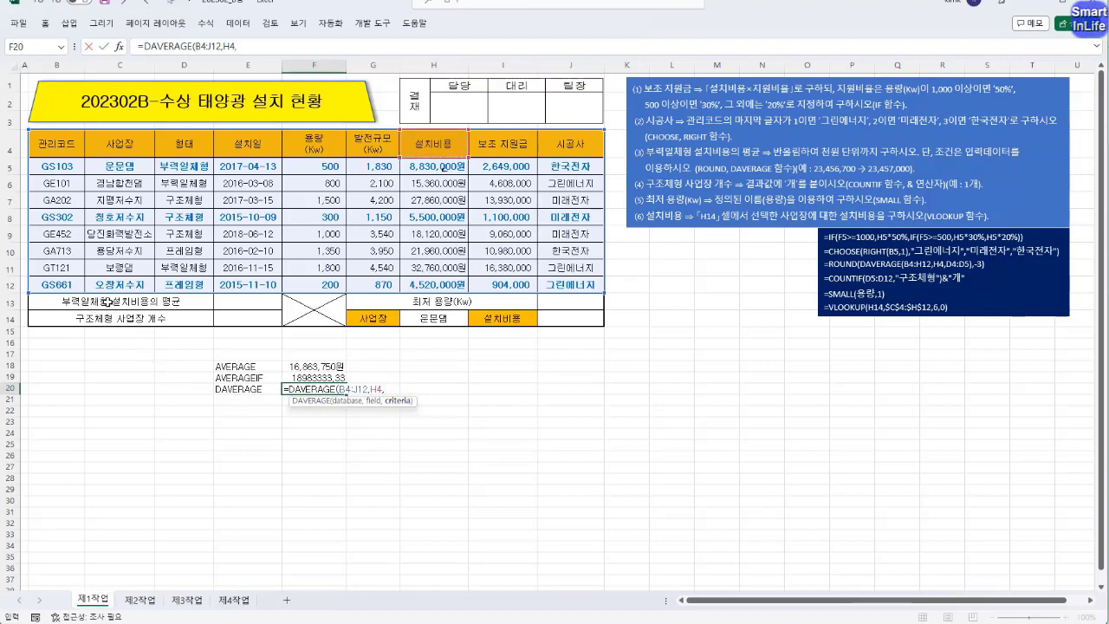
pyautogui.click(193, 148)
pyautogui.moveTo(193, 148); pyautogui.dragTo(190, 167)
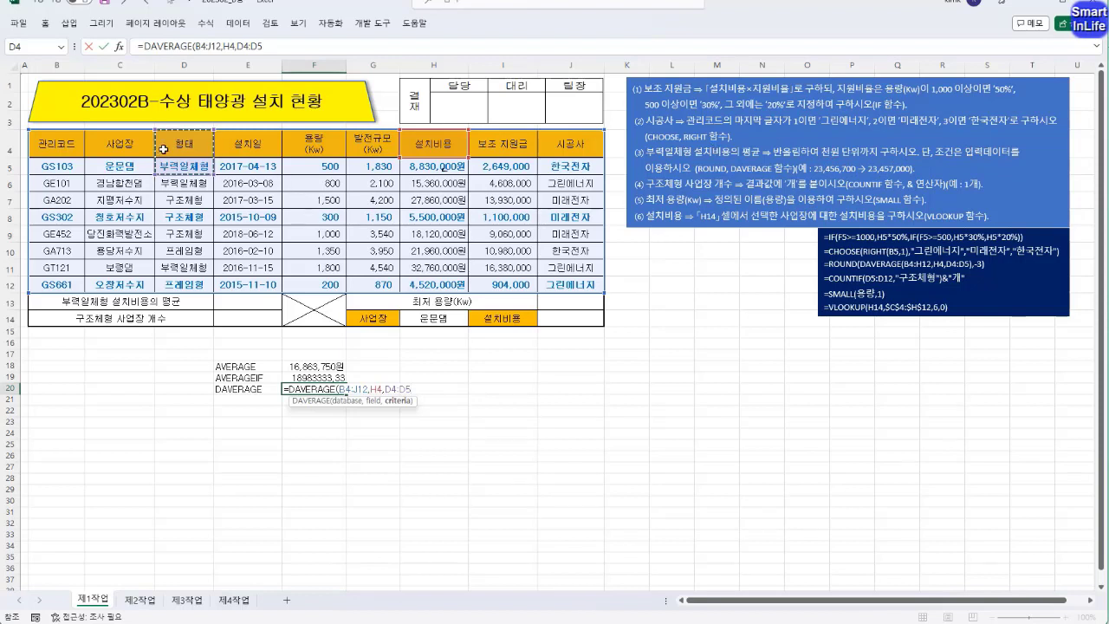
pyautogui.moveTo(176, 144); pyautogui.dragTo(185, 169)
pyautogui.press('Return')
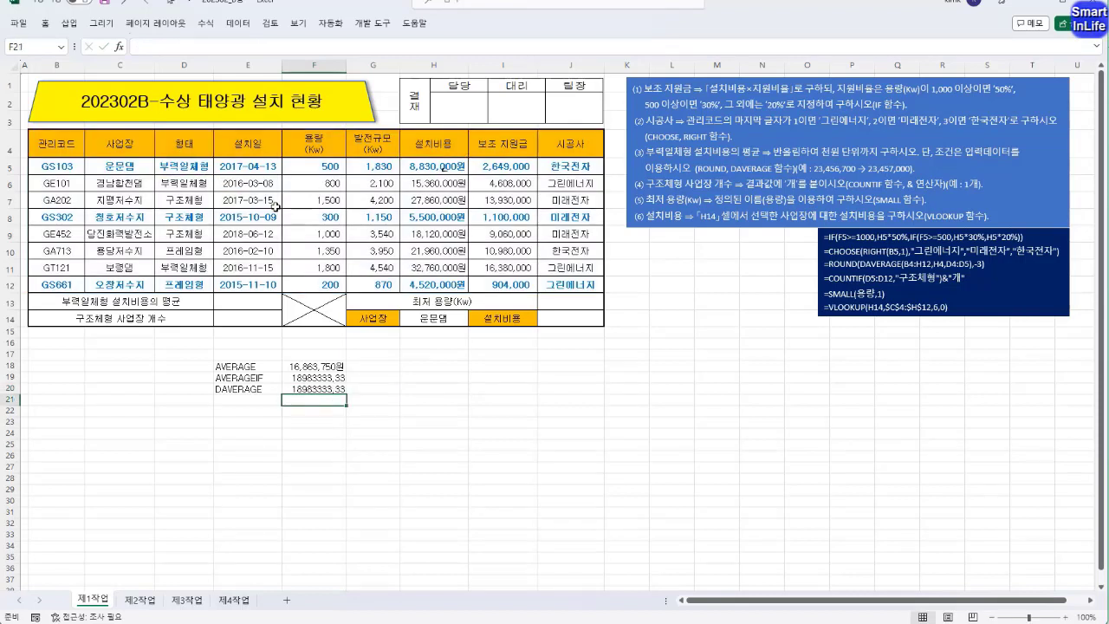
# Compare the AVERAGEIF and DAVERAGE results in F19 and F20
pyautogui.press('Up')
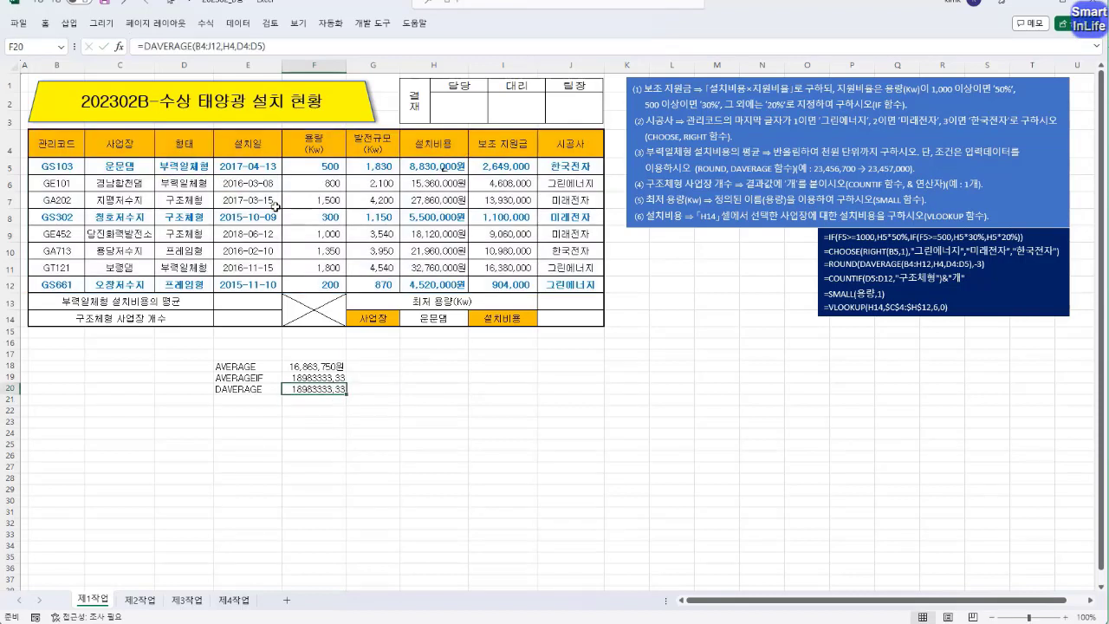
pyautogui.click(296, 377)
pyautogui.moveTo(297, 377); pyautogui.dragTo(299, 389)
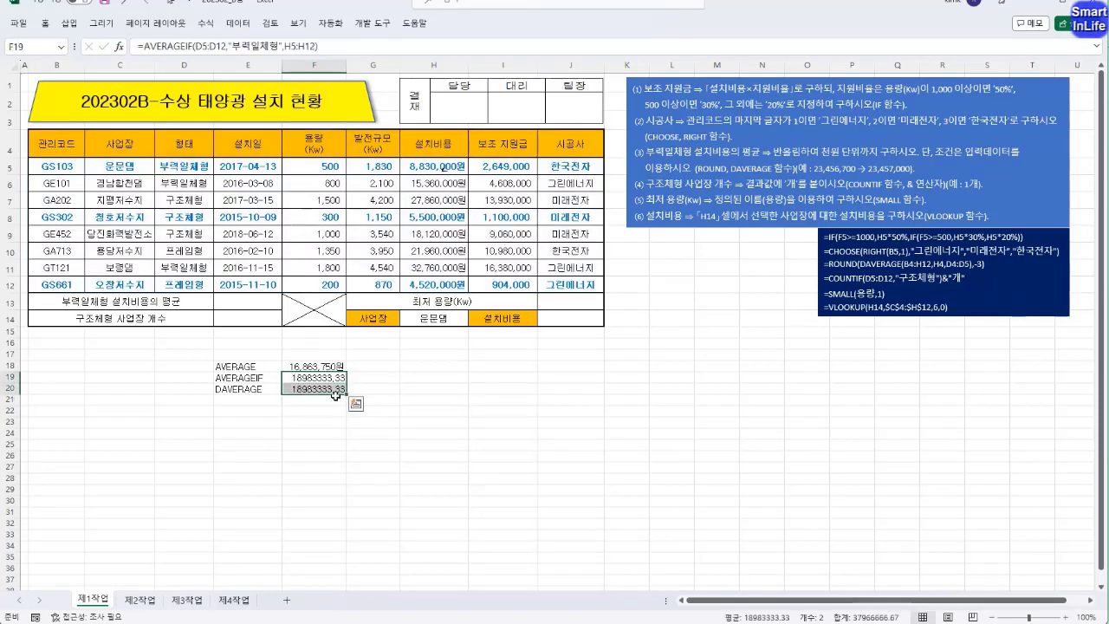
pyautogui.click(315, 402)
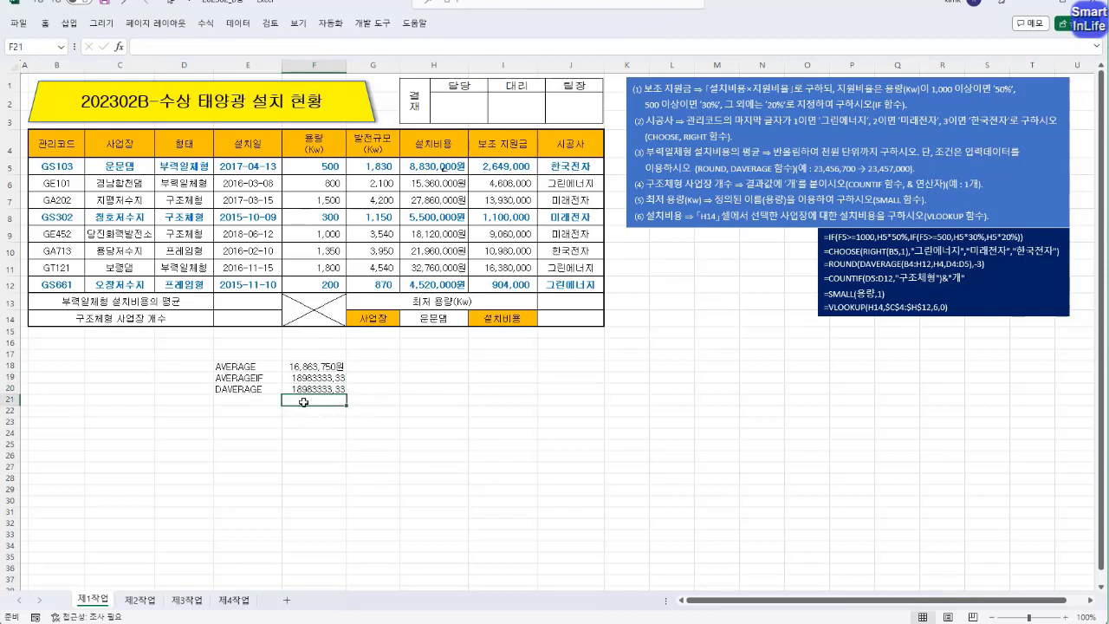
# Start a DAVERAGE formula in E13 for the 부력일체형 설치비용 average, with database B4:J12 and field H4
pyautogui.click(242, 303)
pyautogui.write('=')
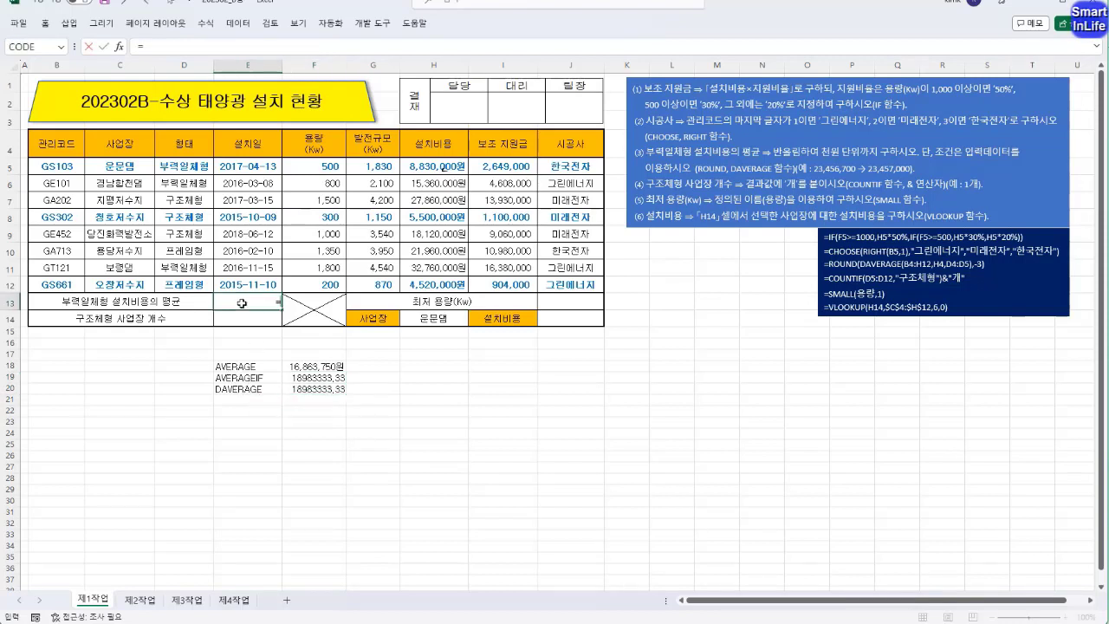
pyautogui.write('D')
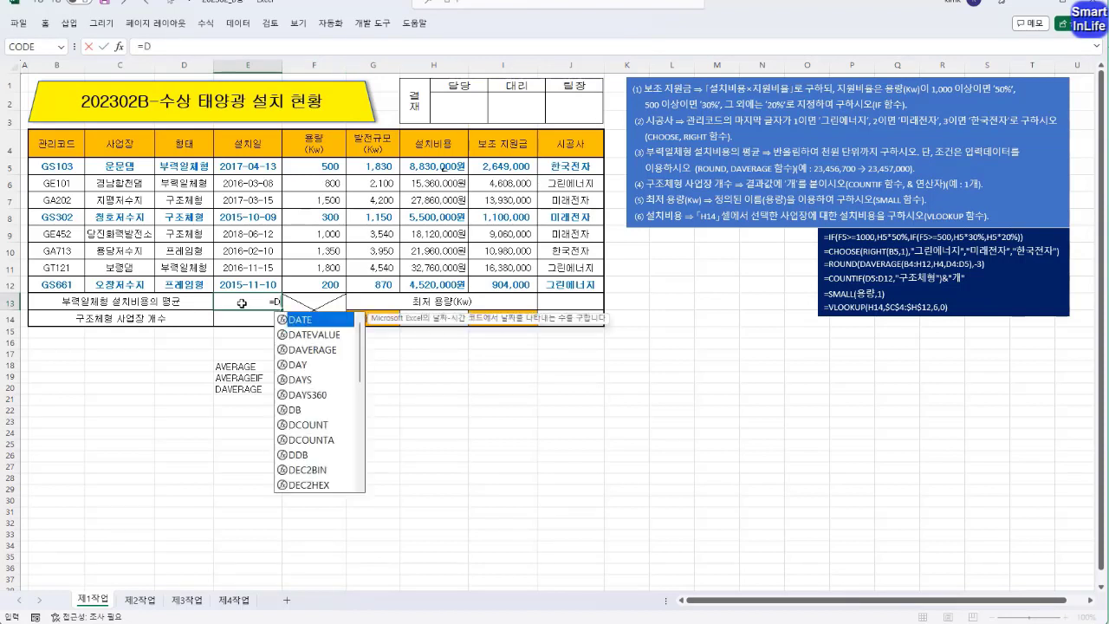
pyautogui.write('AVERAGE(')
pyautogui.moveTo(59, 140); pyautogui.dragTo(553, 278)
pyautogui.write(',')
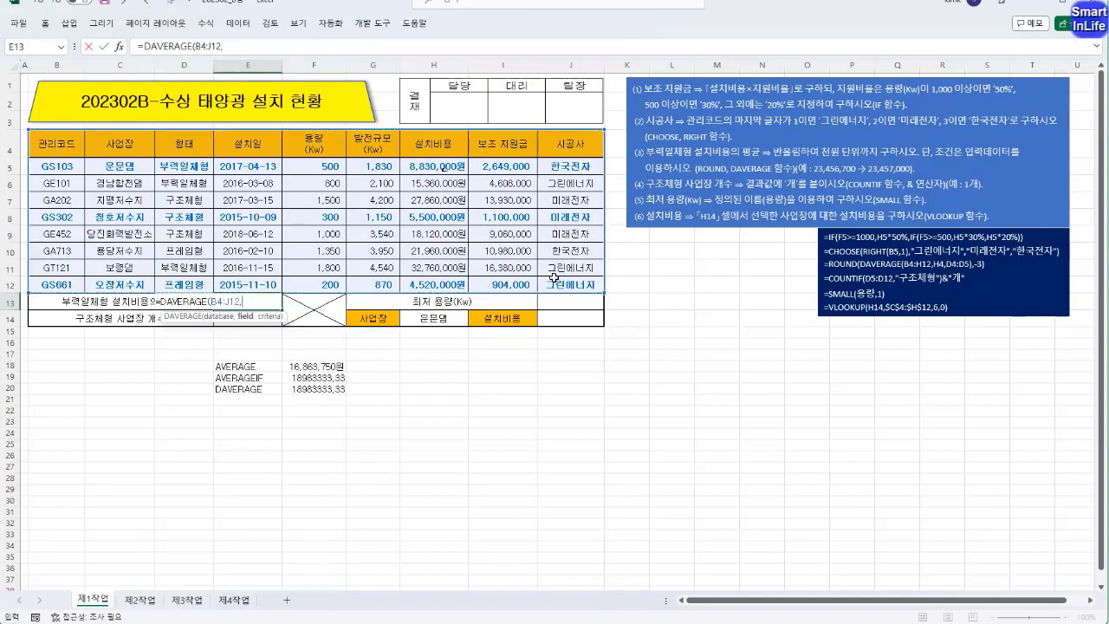
pyautogui.click(434, 145)
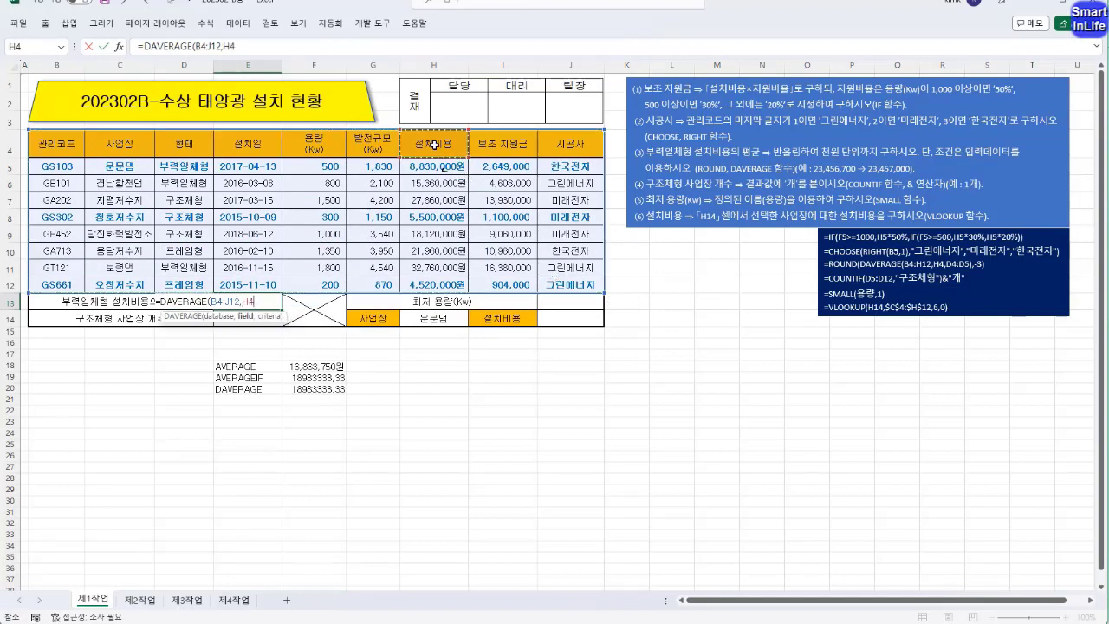
# Complete the E13 DAVERAGE formula with the criteria range D4:D5 and check the committed formula
pyautogui.write(',')
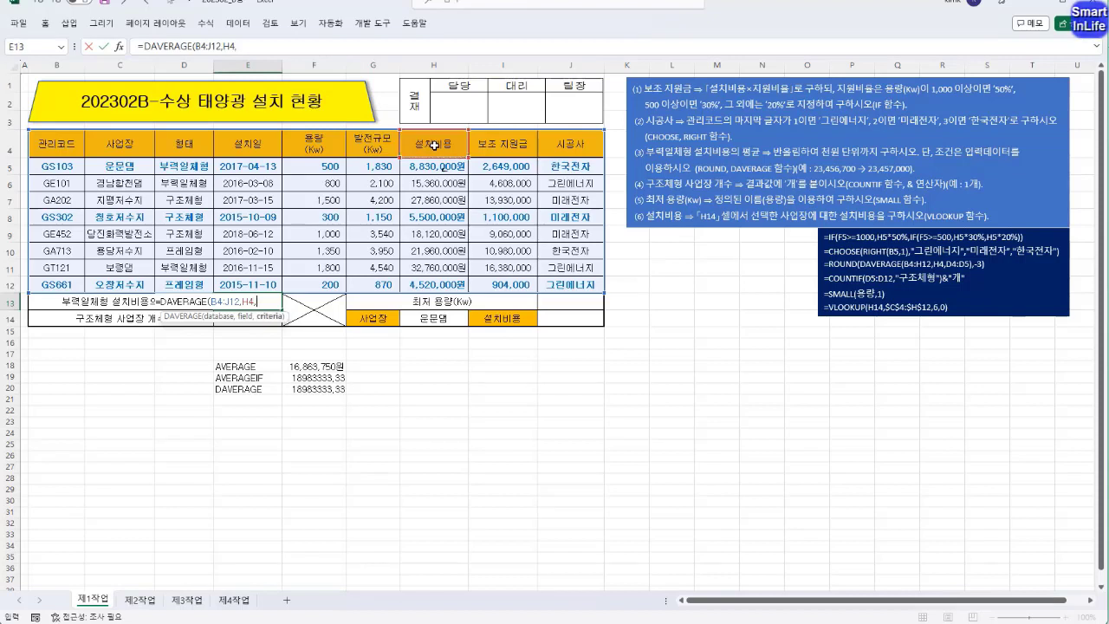
pyautogui.moveTo(196, 149); pyautogui.dragTo(218, 178)
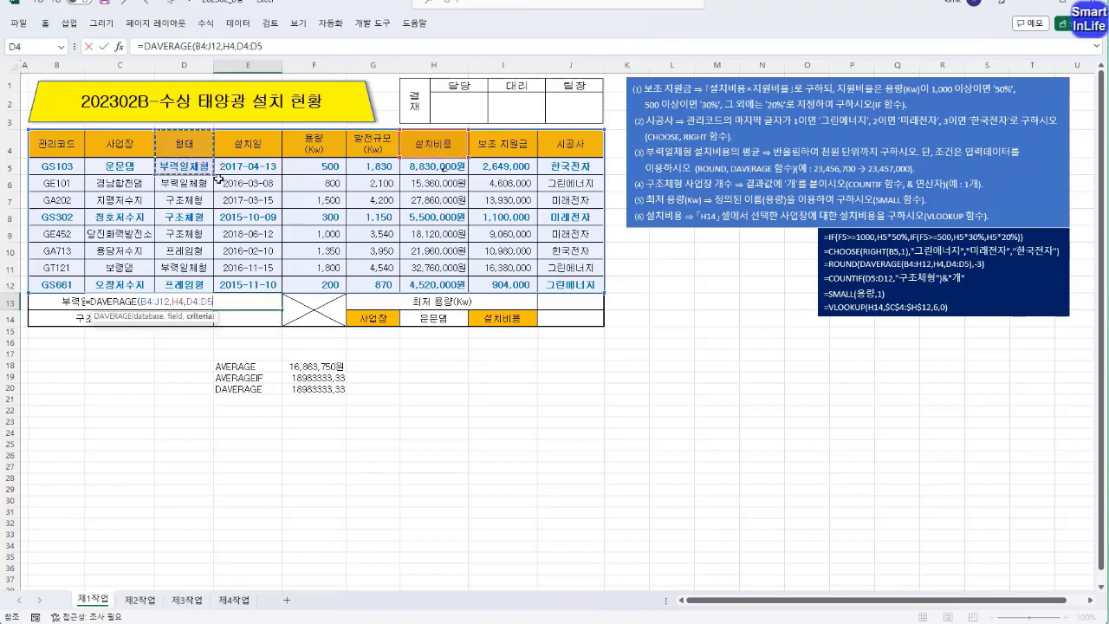
pyautogui.write(')')
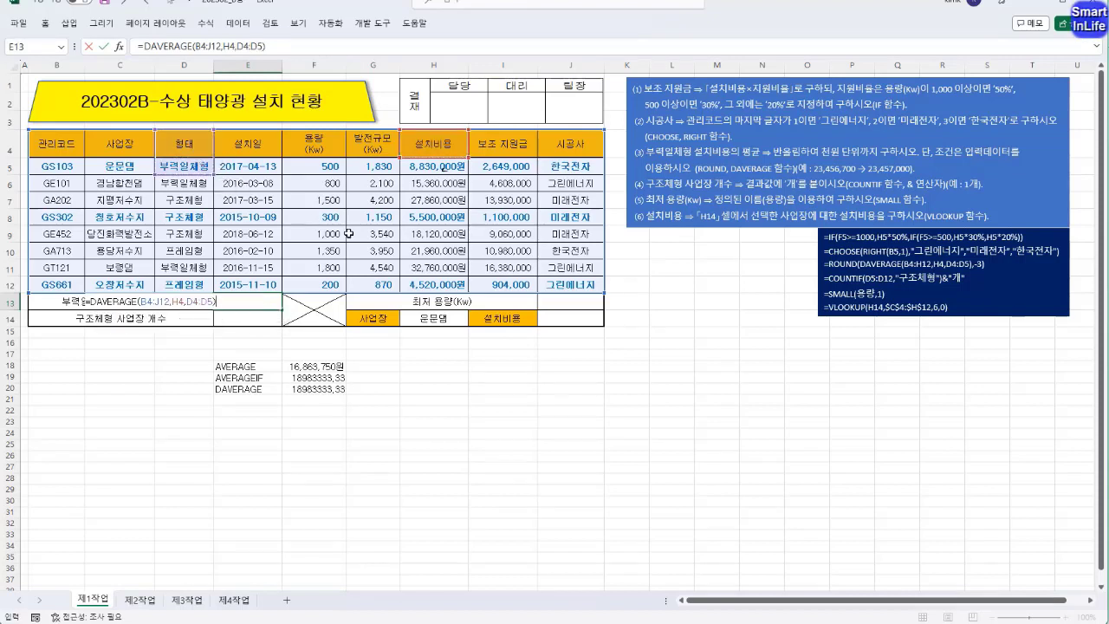
pyautogui.press('Return')
pyautogui.press('Up')
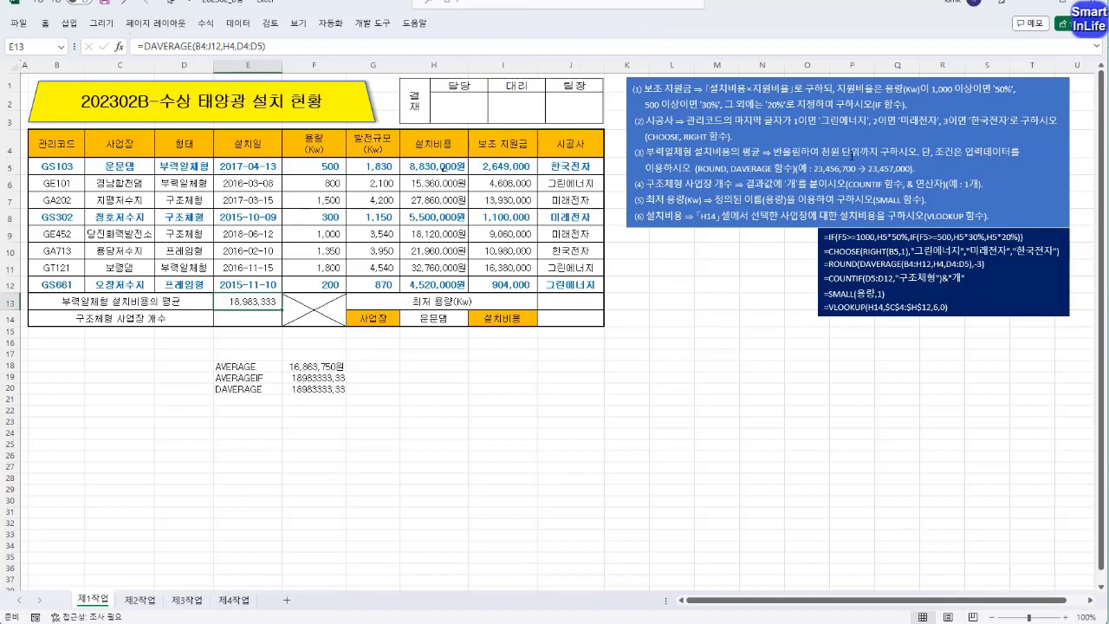
# Enter the function names ROUND, ROUNDUP and ROUNDDOWN as a list in H18:H20
pyautogui.click(434, 366)
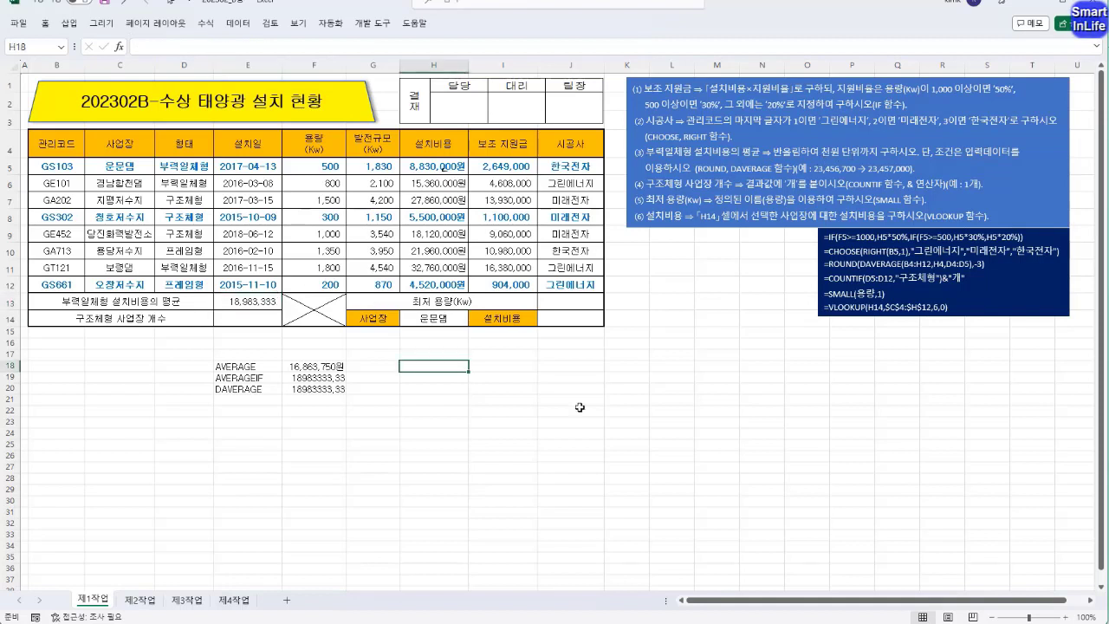
pyautogui.write('ROUND')
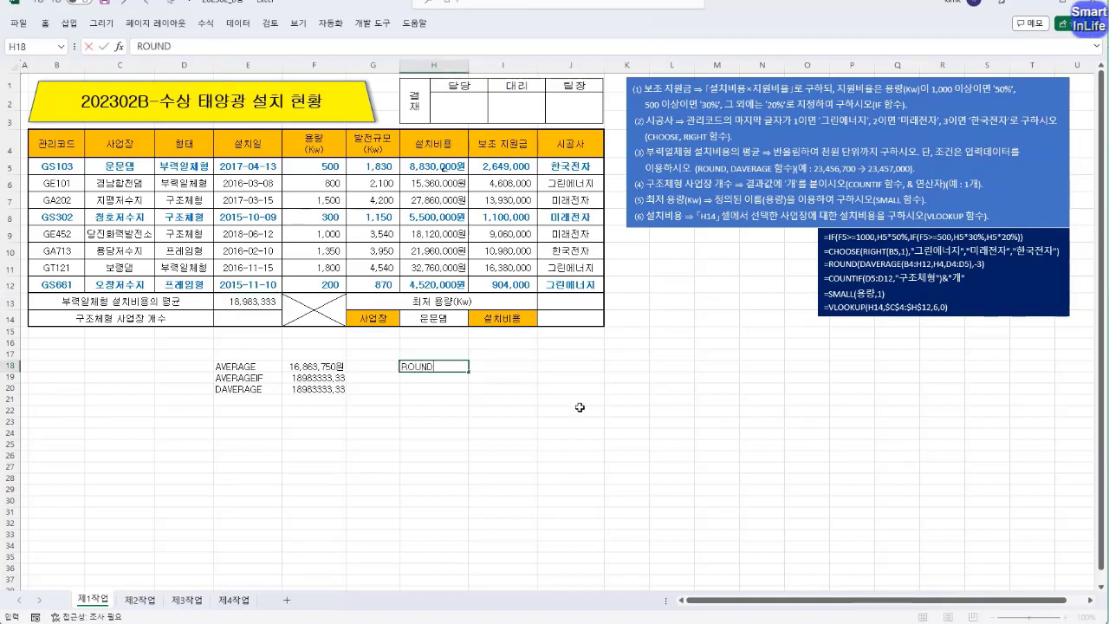
pyautogui.press('Return')
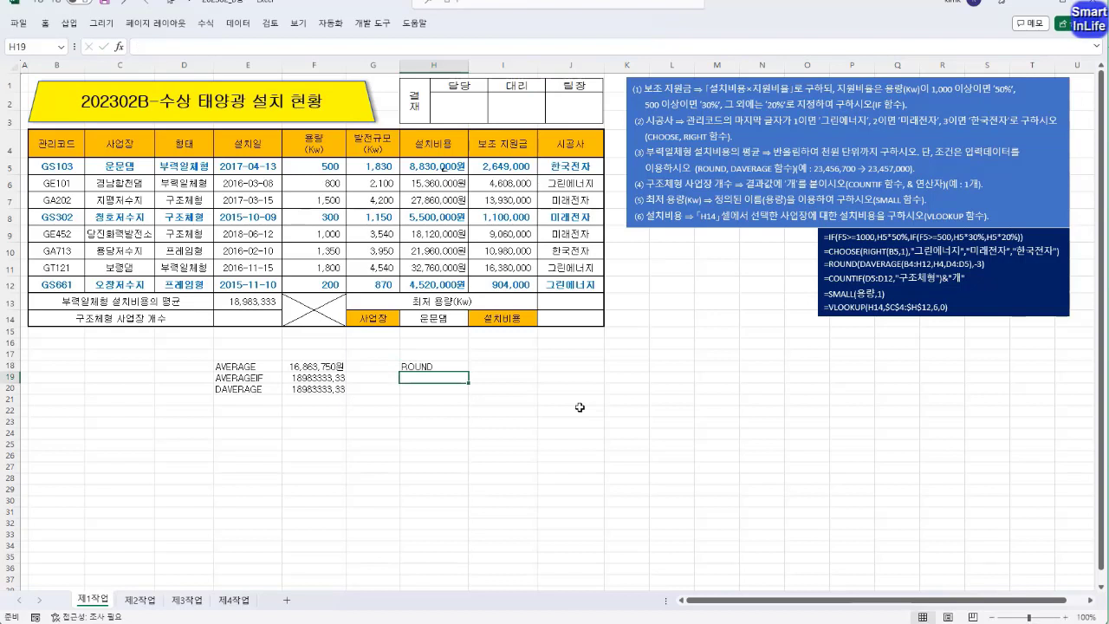
pyautogui.write('ROUND')
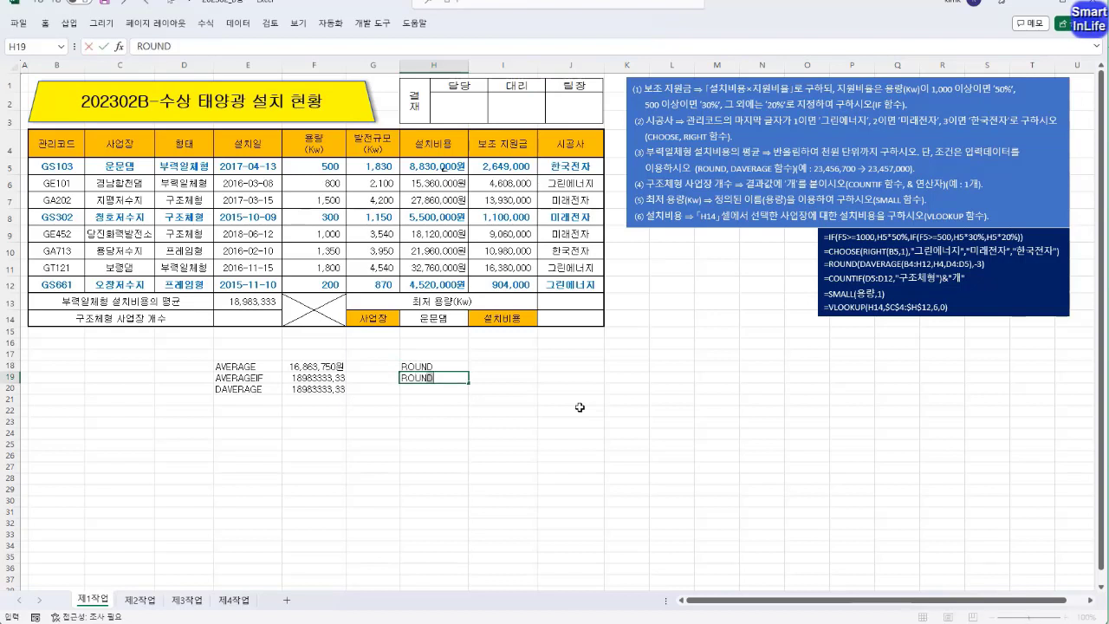
pyautogui.write('UP')
pyautogui.press('Return')
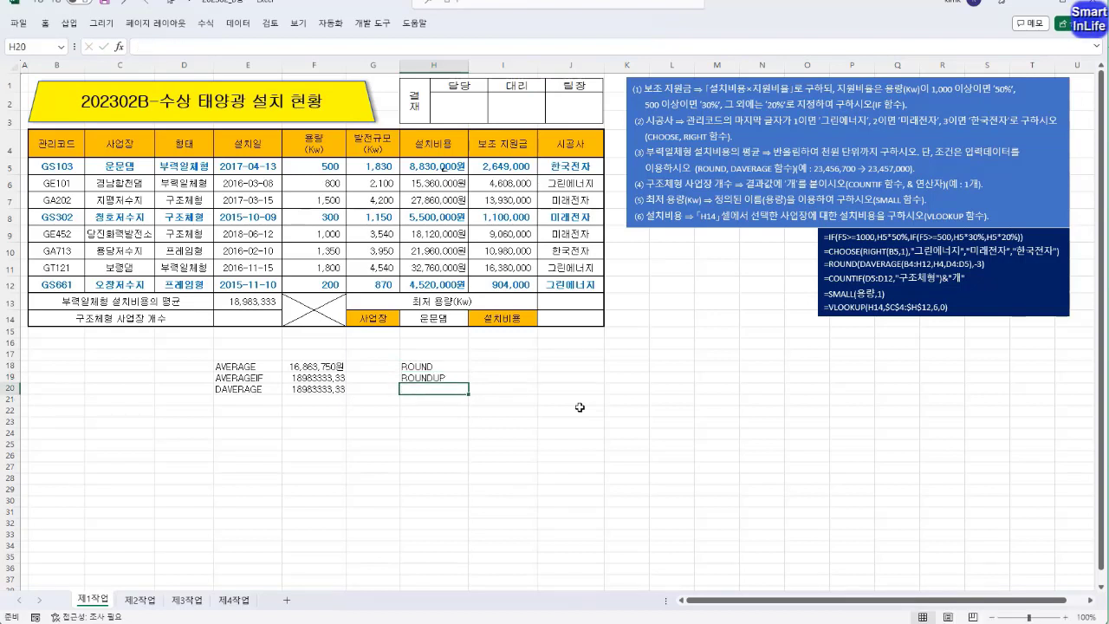
pyautogui.write('ROUND')
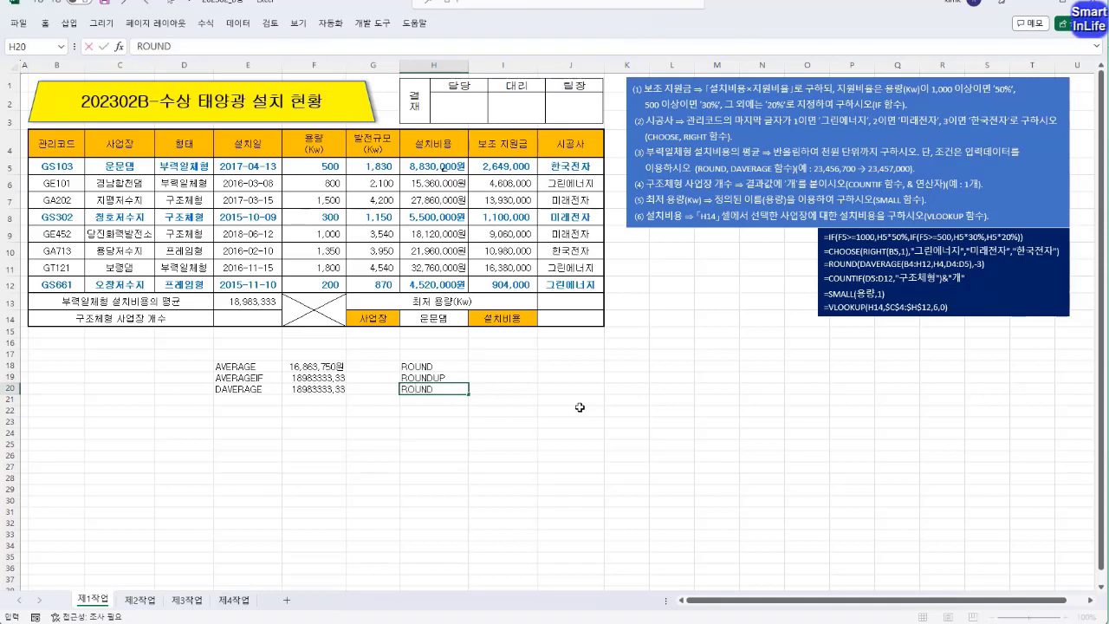
pyautogui.write('DOWN')
pyautogui.press('Return')
# Enter the meanings 반올림, 올림 and 내림 in I18:I20 beside the three rounding functions
pyautogui.press('Up')
pyautogui.press('Up')
pyautogui.press('Up')
pyautogui.press('Right')
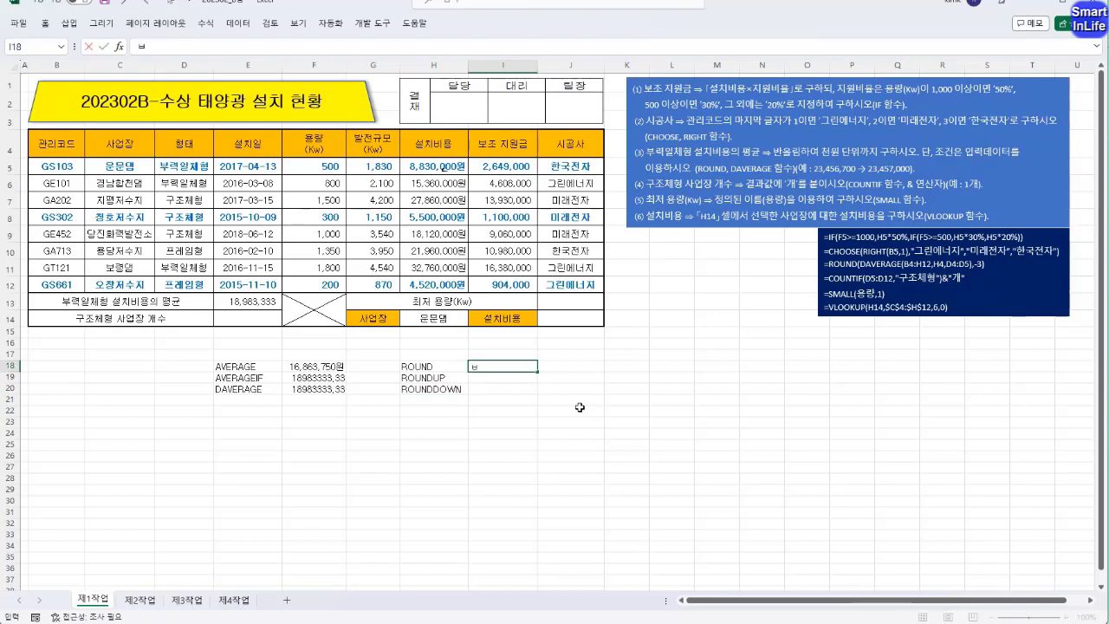
pyautogui.write('반오ㄹ림')
pyautogui.press('Return')
pyautogui.write('올림')
pyautogui.press('Return')
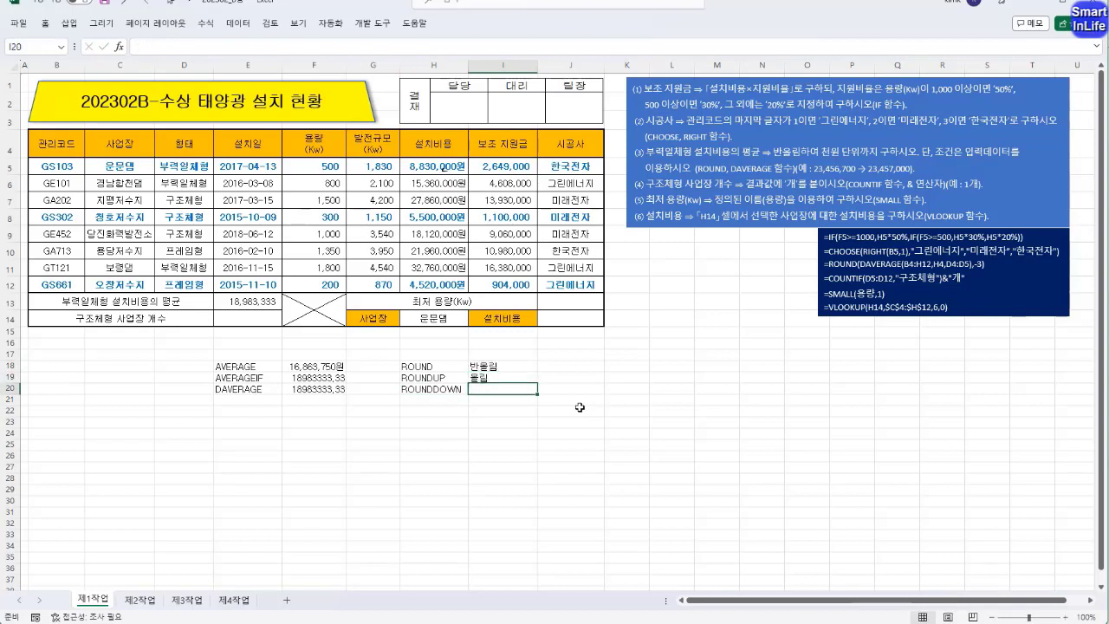
pyautogui.write('내림')
pyautogui.press('Return')
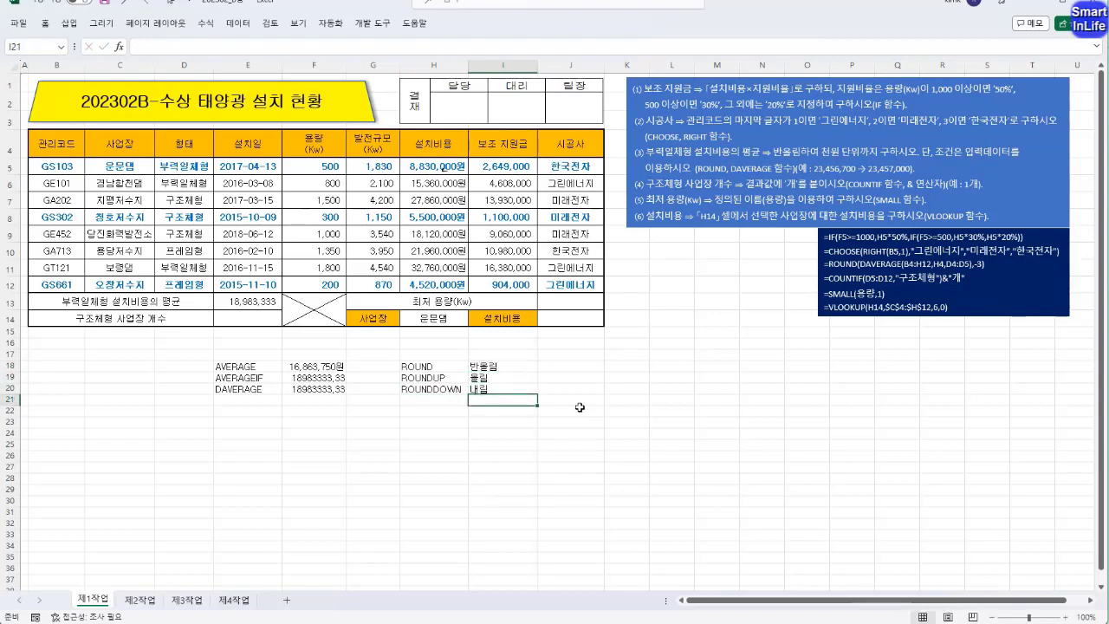
pyautogui.press('Up')
pyautogui.press('Up')
pyautogui.press('Up')
pyautogui.press('Right')
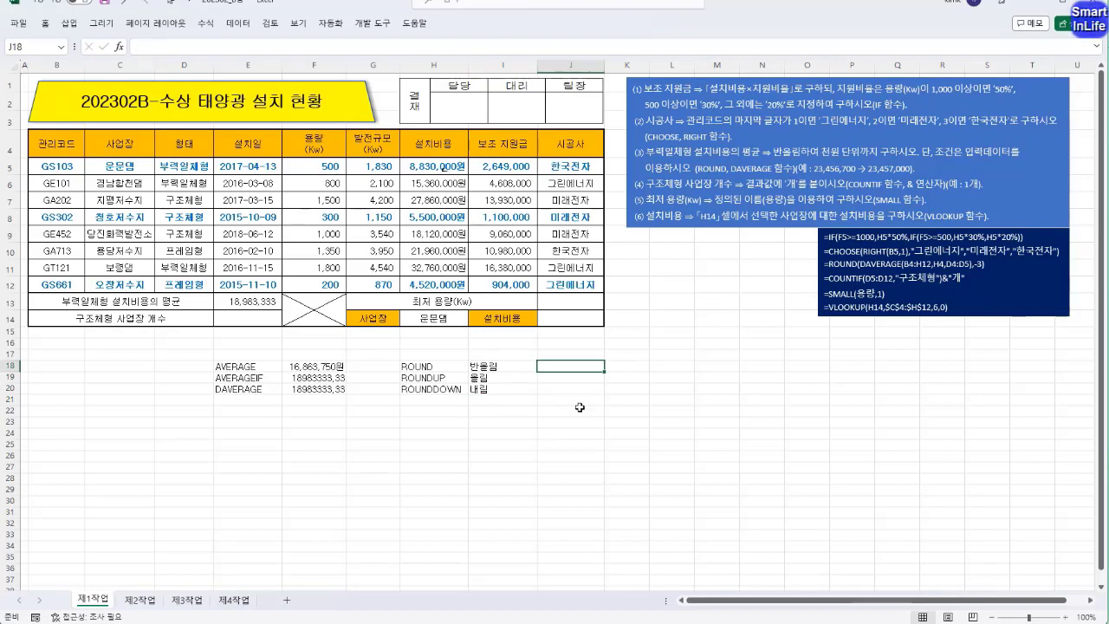
pyautogui.press('Up')
pyautogui.press('Up')
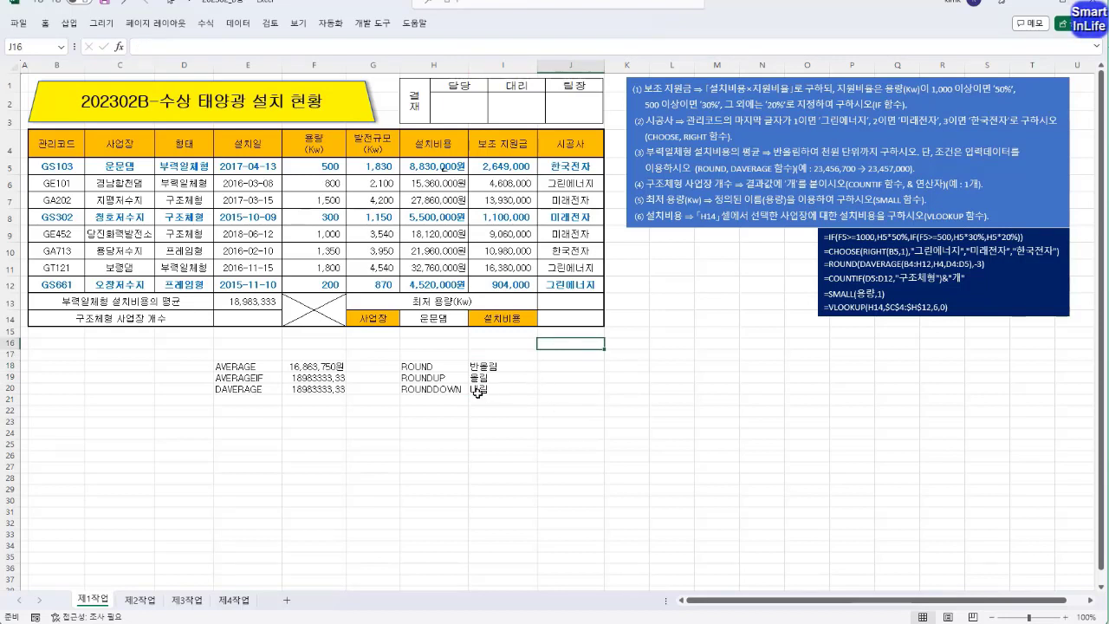
# Start wrapping the E13 DAVERAGE formula in ROUND, making it the number argument and adding the comma before the digits argument
pyautogui.click(254, 297)
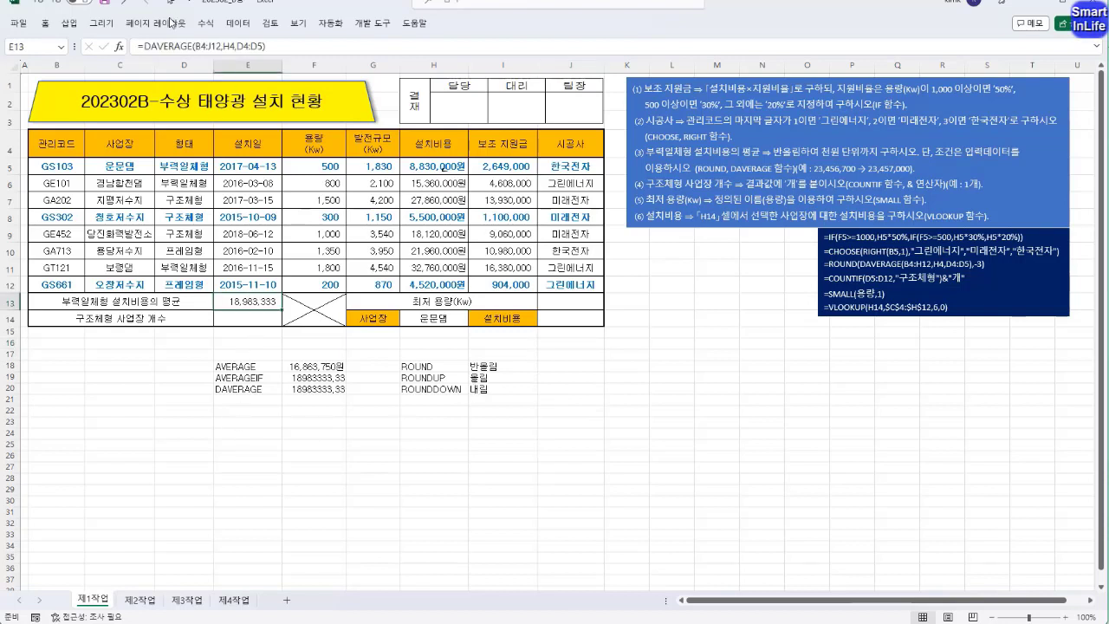
pyautogui.click(144, 46)
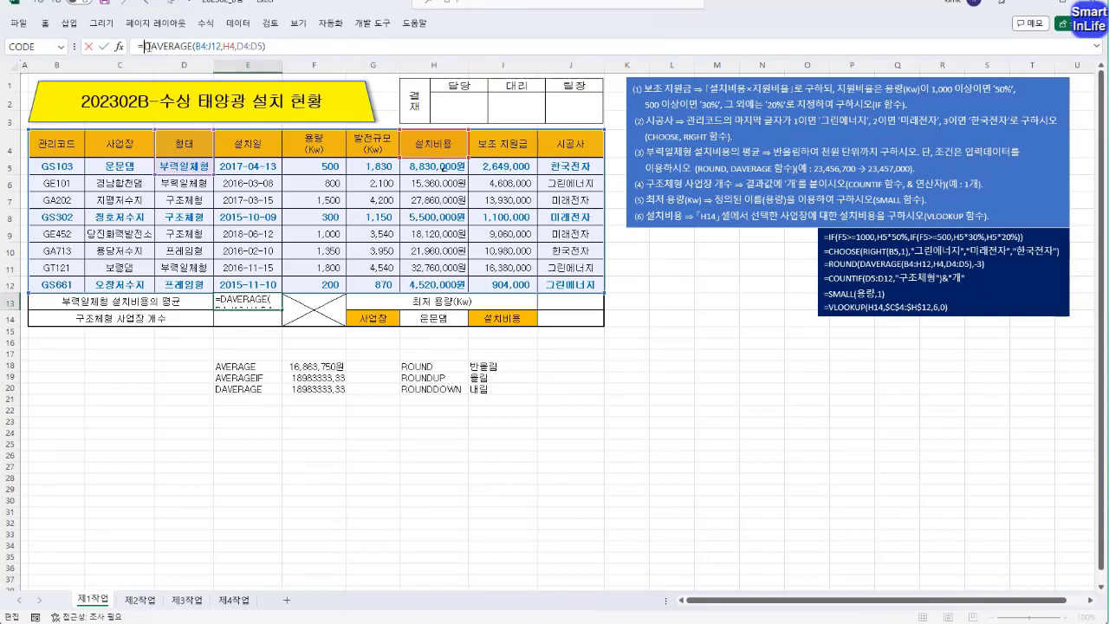
pyautogui.write('ROUND')
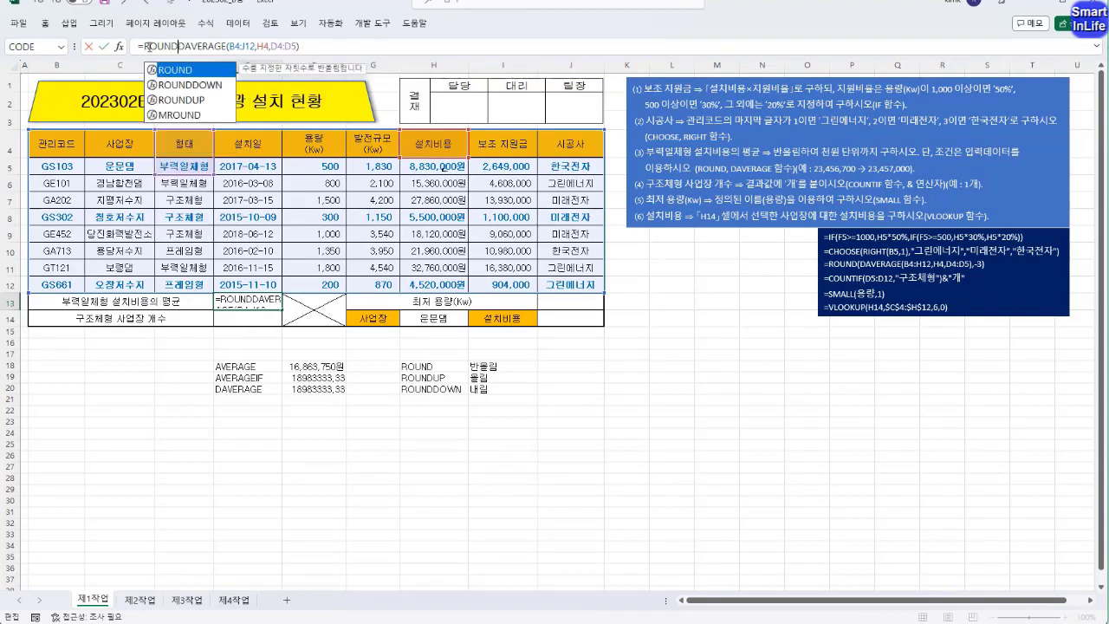
pyautogui.write('(')
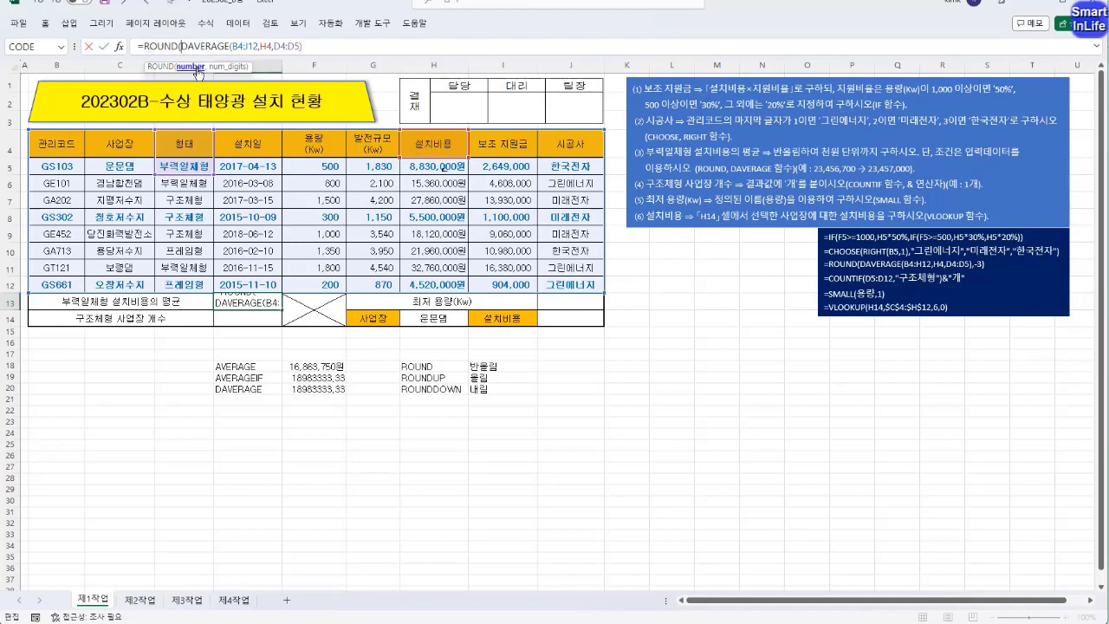
pyautogui.click(192, 67)
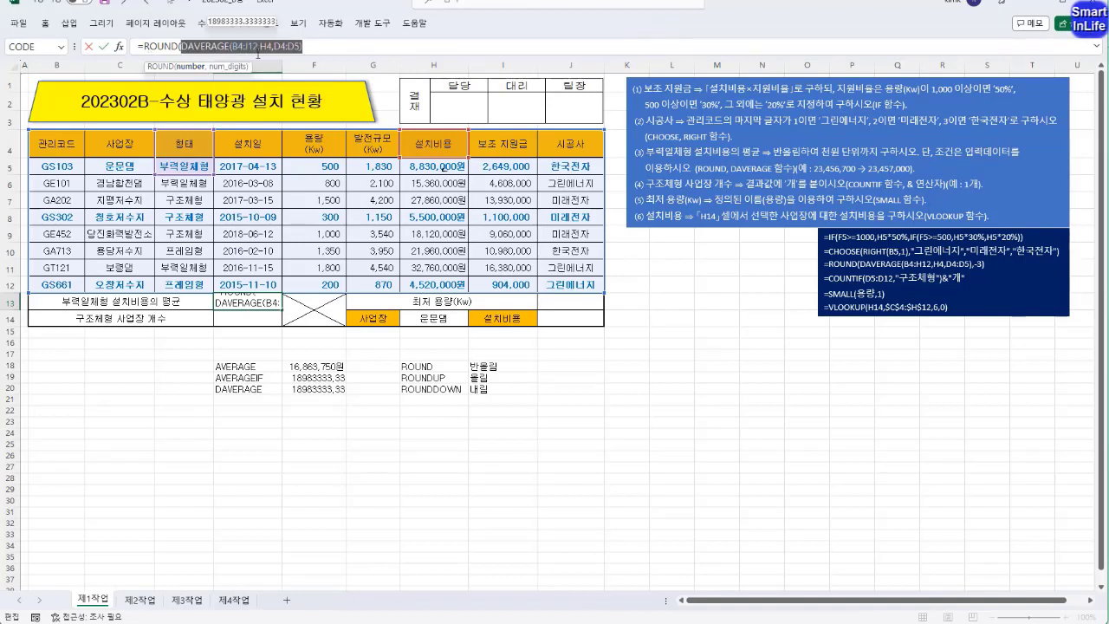
pyautogui.click(309, 48)
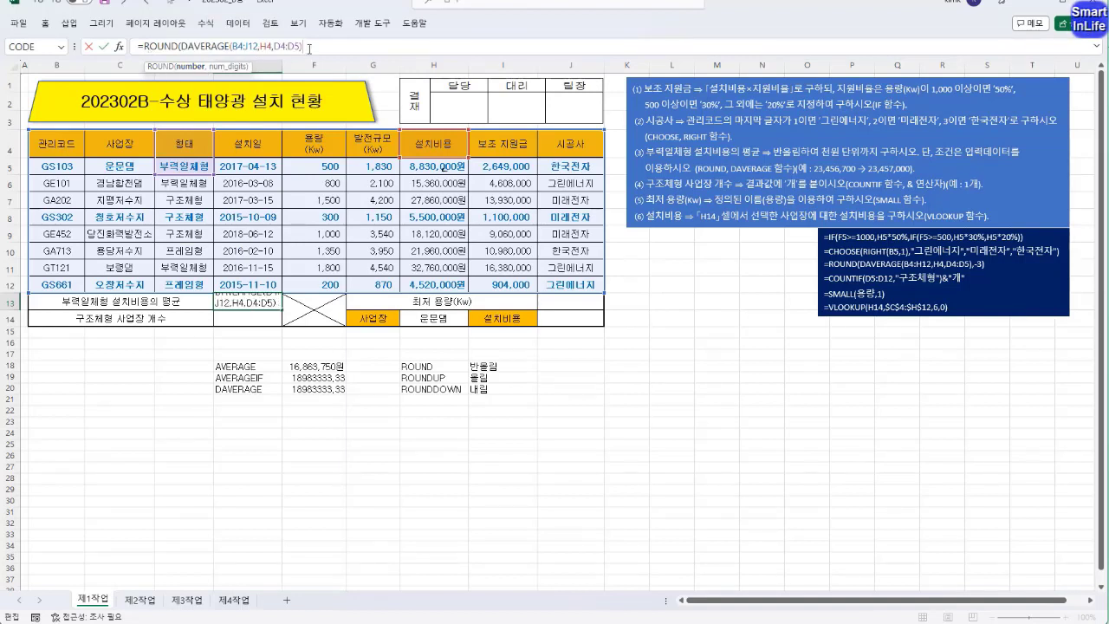
pyautogui.write(',')
# Mark the rounding example 23,456,700 → 23,457,000 in instruction (3) with freehand pen strokes to explain the thousands place
pyautogui.hotkey('ctrl', '2')
pyautogui.moveTo(813, 179)
pyautogui.mouseDown()
pyautogui.moveTo(852, 178)
pyautogui.moveTo(867, 161)
pyautogui.moveTo(905, 153)
pyautogui.moveTo(930, 179)
pyautogui.mouseUp()
pyautogui.moveTo(848, 171); pyautogui.dragTo(856, 172)
pyautogui.moveTo(790, 106)
pyautogui.mouseDown()
pyautogui.moveTo(804, 113)
pyautogui.moveTo(792, 119)
pyautogui.mouseUp()
pyautogui.moveTo(810, 113)
pyautogui.mouseDown()
pyautogui.moveTo(860, 115)
pyautogui.moveTo(813, 117)
pyautogui.moveTo(823, 102)
pyautogui.moveTo(863, 121)
pyautogui.moveTo(820, 122)
pyautogui.mouseUp()
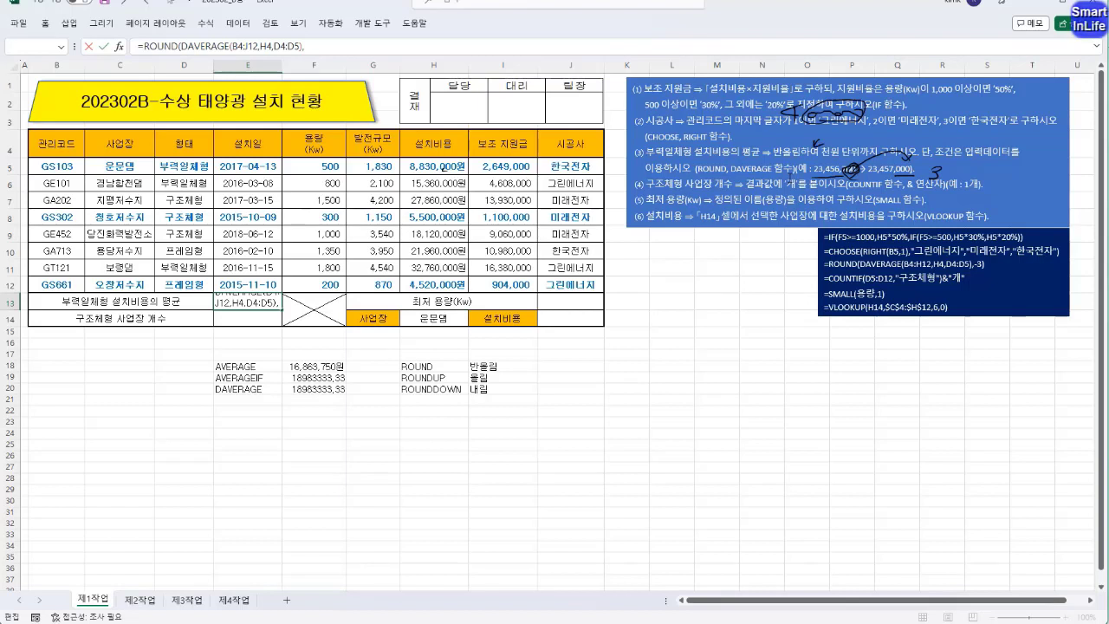
pyautogui.moveTo(812, 176); pyautogui.dragTo(839, 175)
pyautogui.moveTo(841, 175)
pyautogui.mouseDown()
pyautogui.moveTo(910, 161)
pyautogui.moveTo(915, 175)
pyautogui.mouseUp()
# Finish the E13 ROUND formula with -3 as the number of digits, commit it and check the result
pyautogui.click(422, 55)
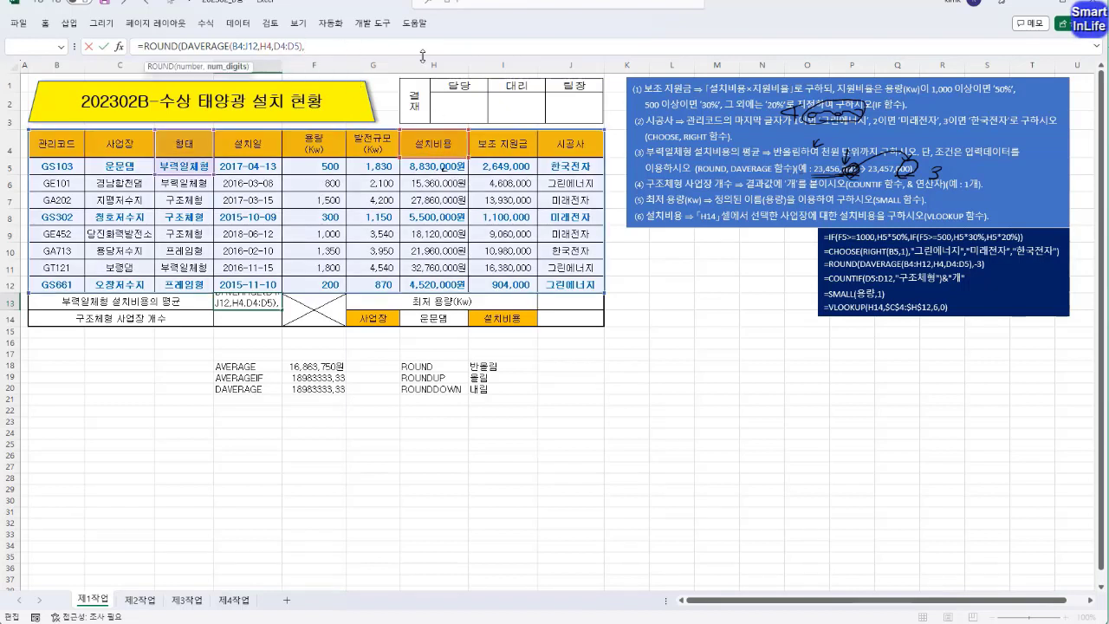
pyautogui.write('-3')
pyautogui.write(')')
pyautogui.press('Return')
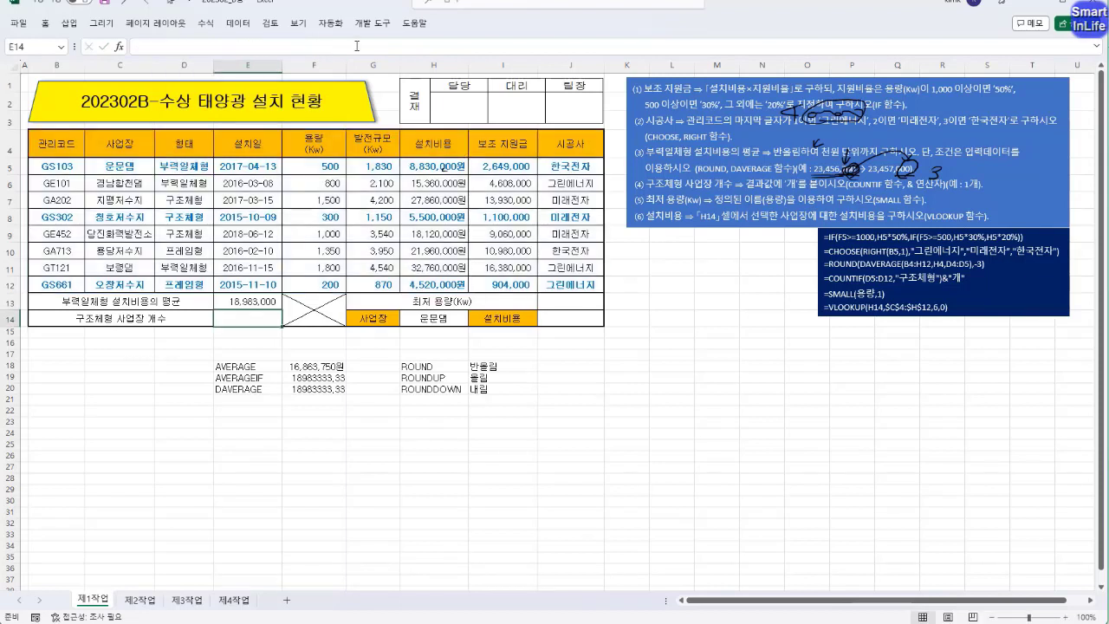
pyautogui.click(253, 301)
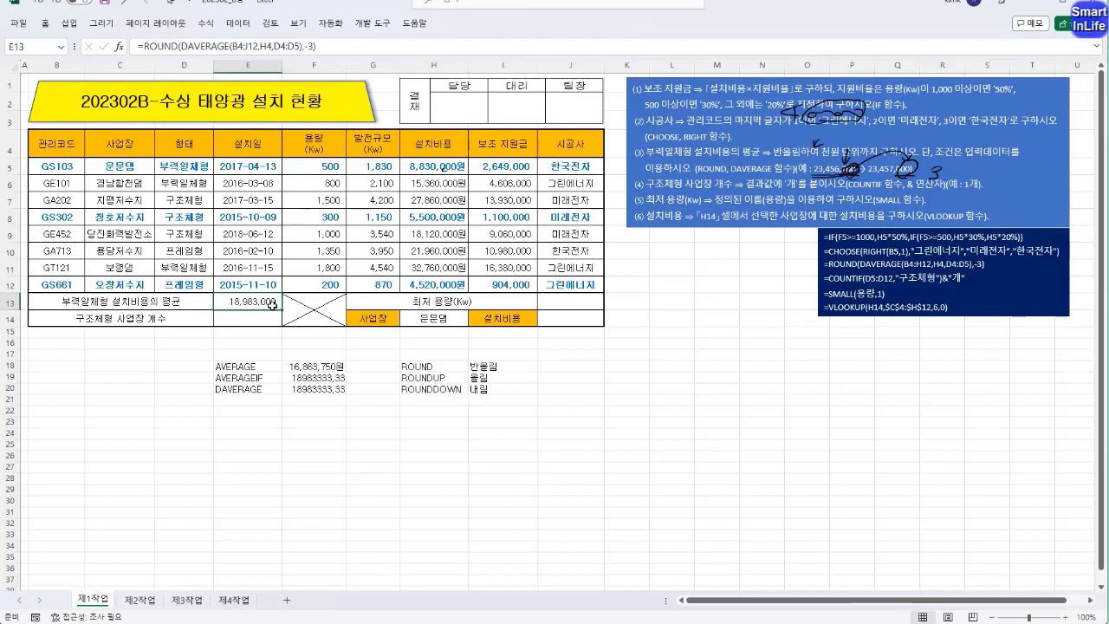
# Enter the function names COUNT, COUNTA, COUNTIF and COUNTIFS as a list in E23:E26
pyautogui.click(269, 318)
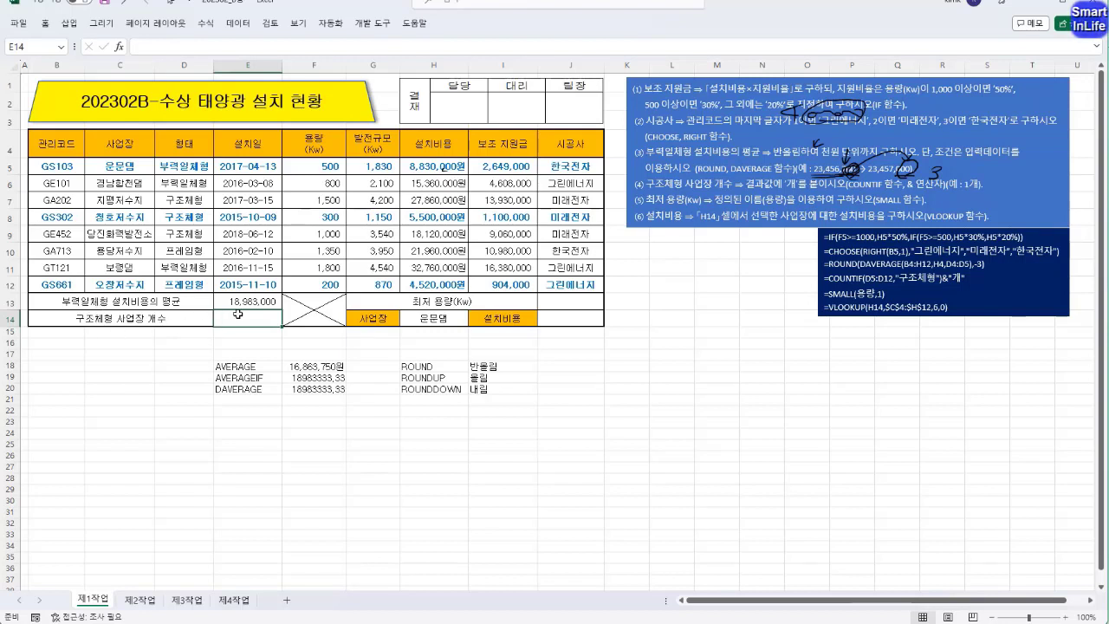
pyautogui.click(247, 422)
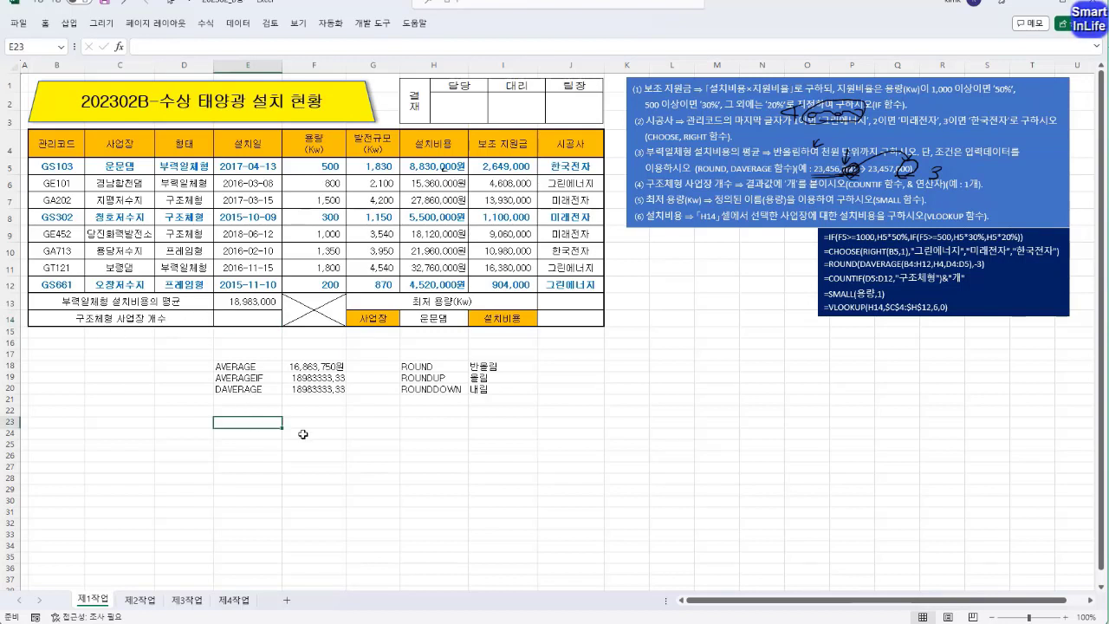
pyautogui.write('COUN')
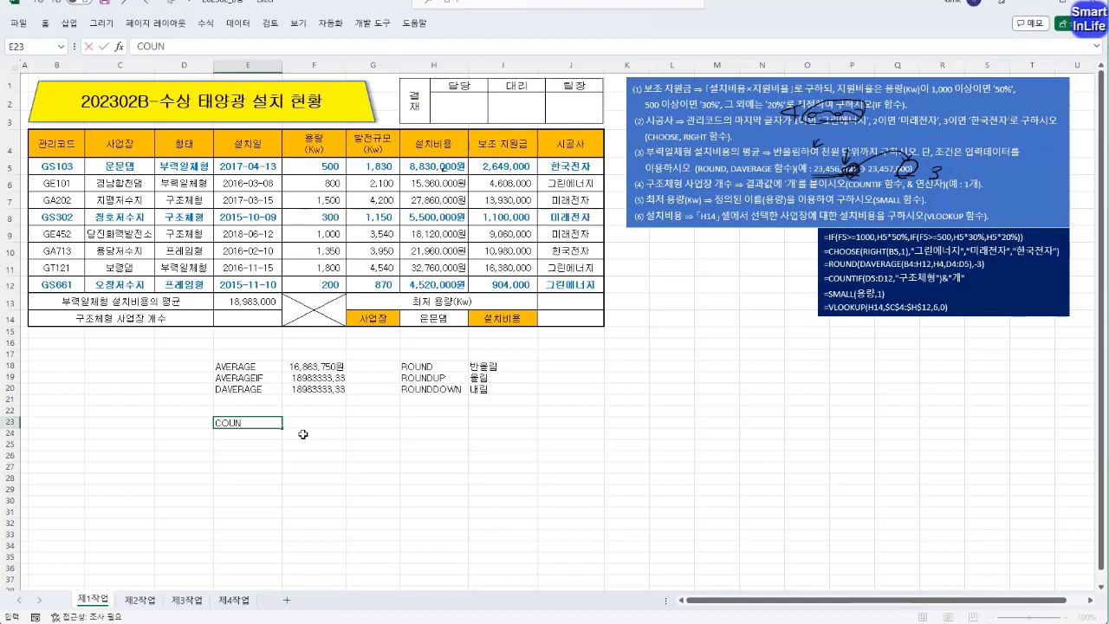
pyautogui.write('T')
pyautogui.press('Return')
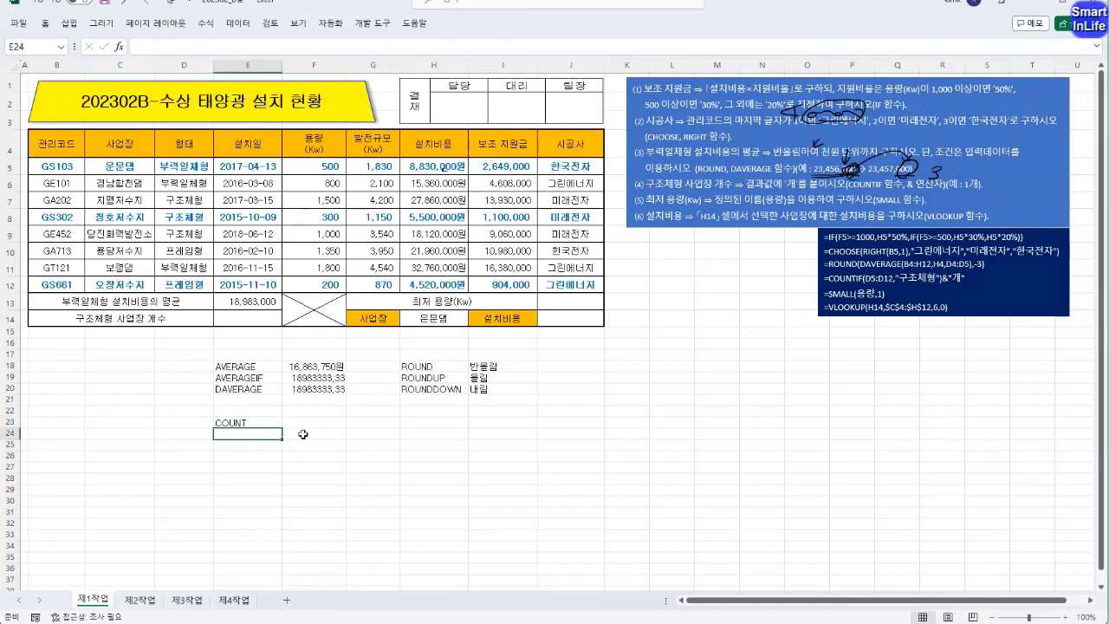
pyautogui.write('COUNTA')
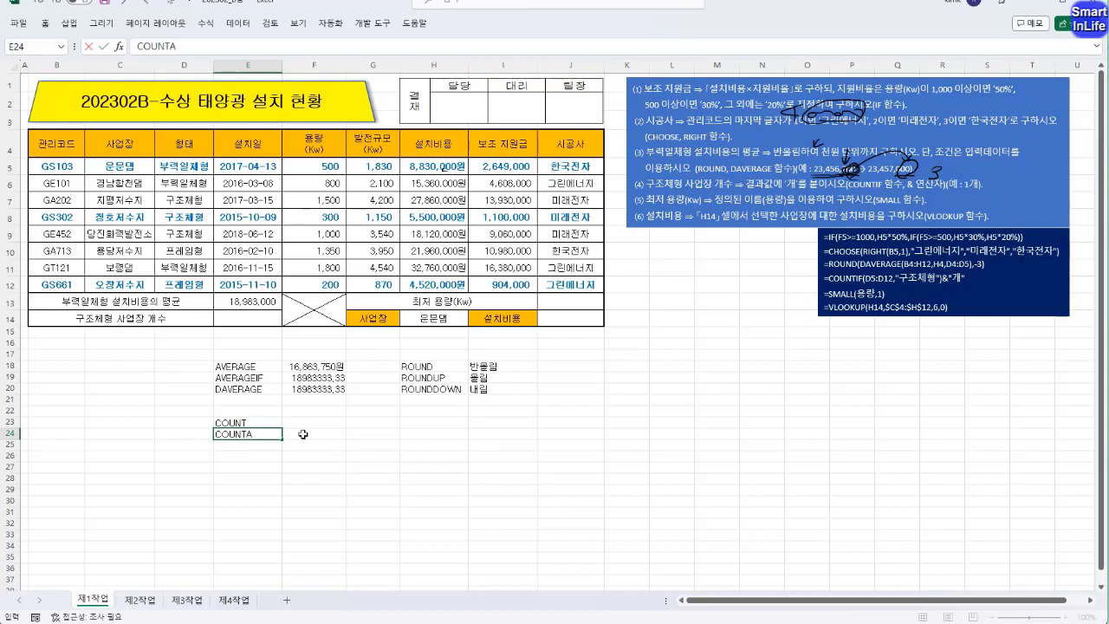
pyautogui.press('Return')
pyautogui.write('COUNTIF')
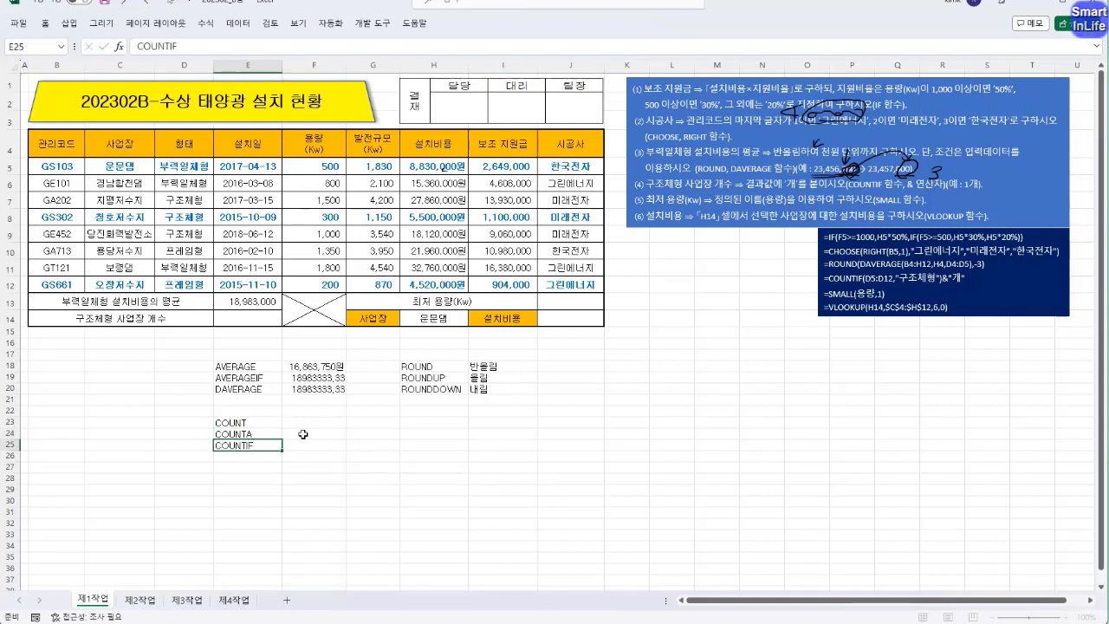
pyautogui.press('Return')
pyautogui.write('COUNTIF')
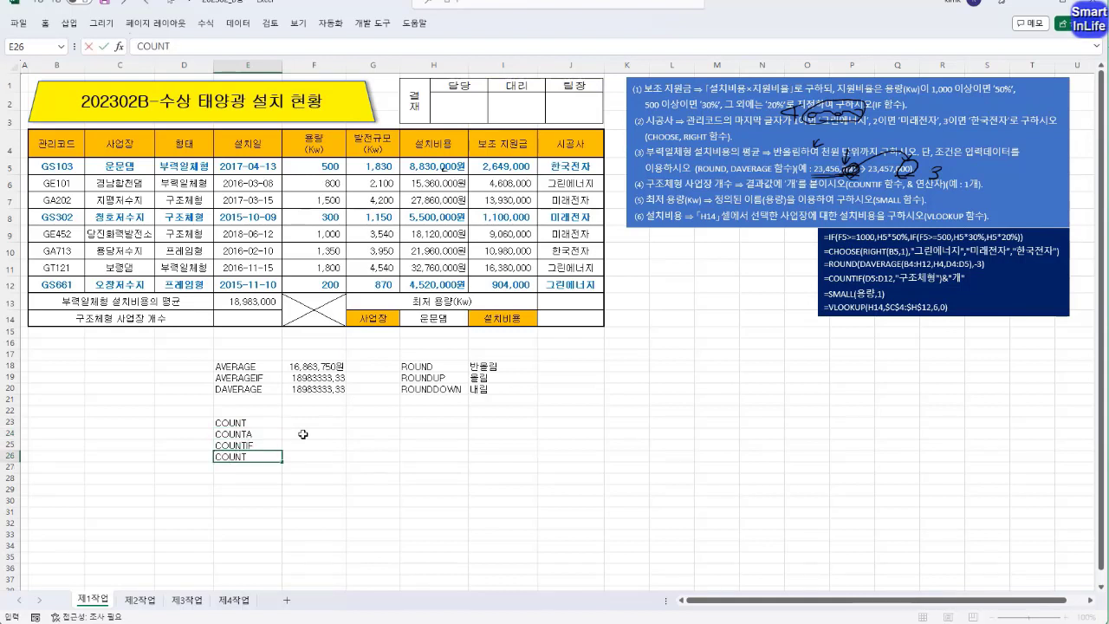
pyautogui.write('S')
pyautogui.press('Return')
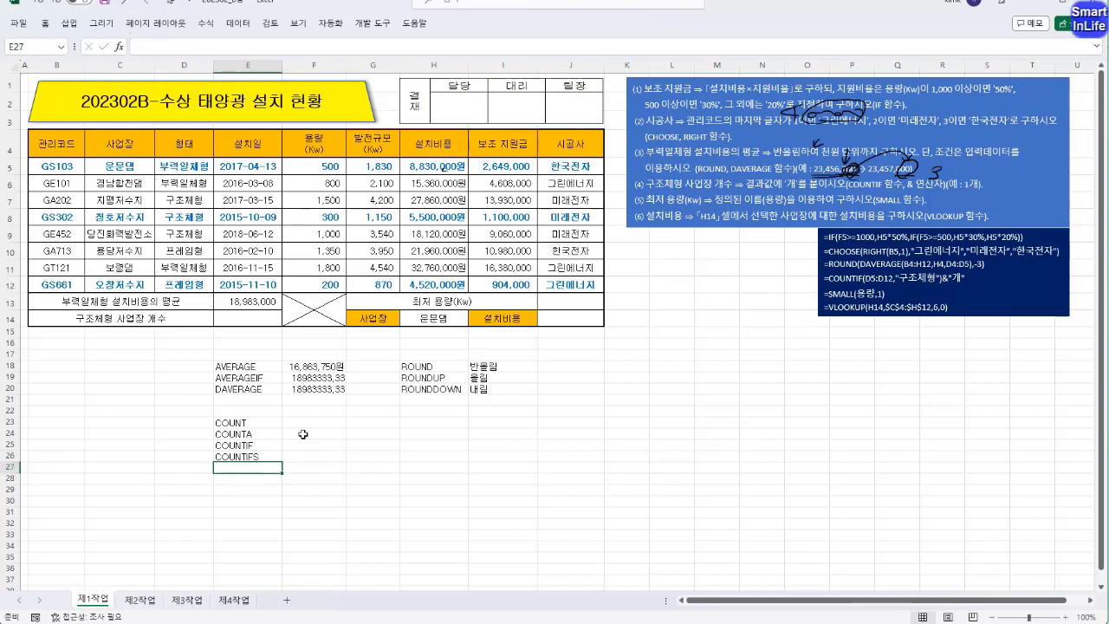
# Add the database function names DCOUNT and DCOUNTA to the list in E27:E28
pyautogui.write('DCOUNT')
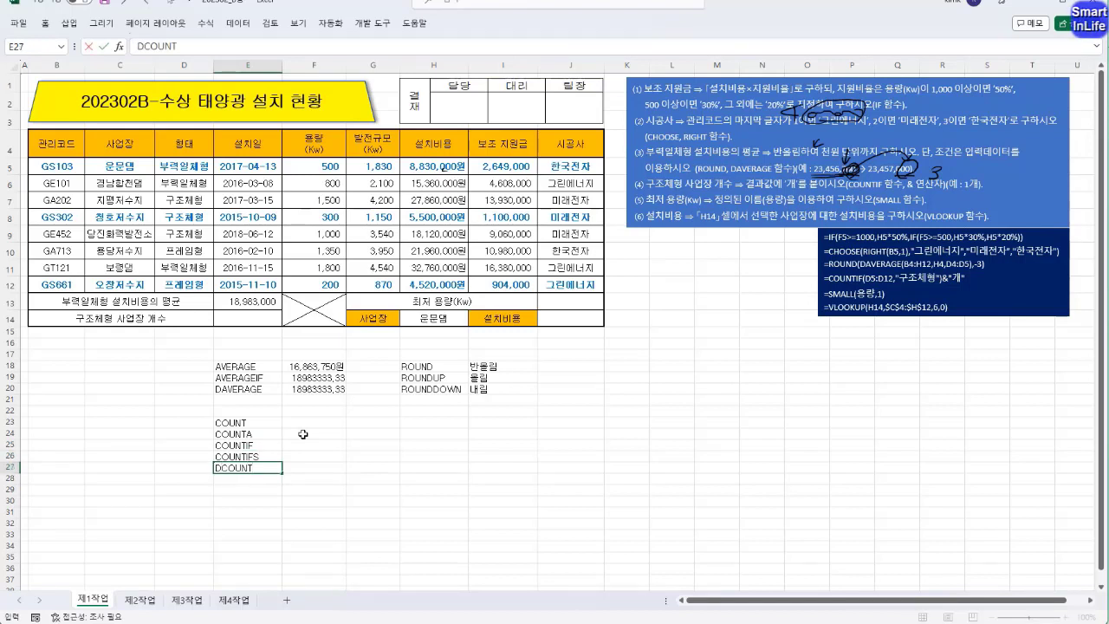
pyautogui.press('Return')
pyautogui.write('DCOUNT')
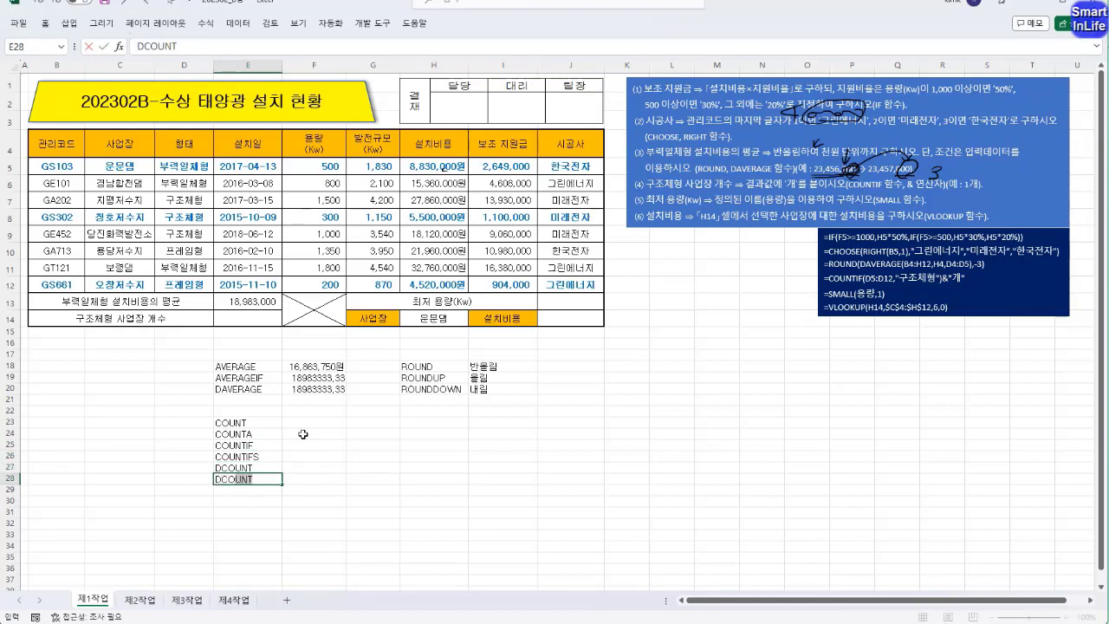
pyautogui.write('A')
pyautogui.press('Return')
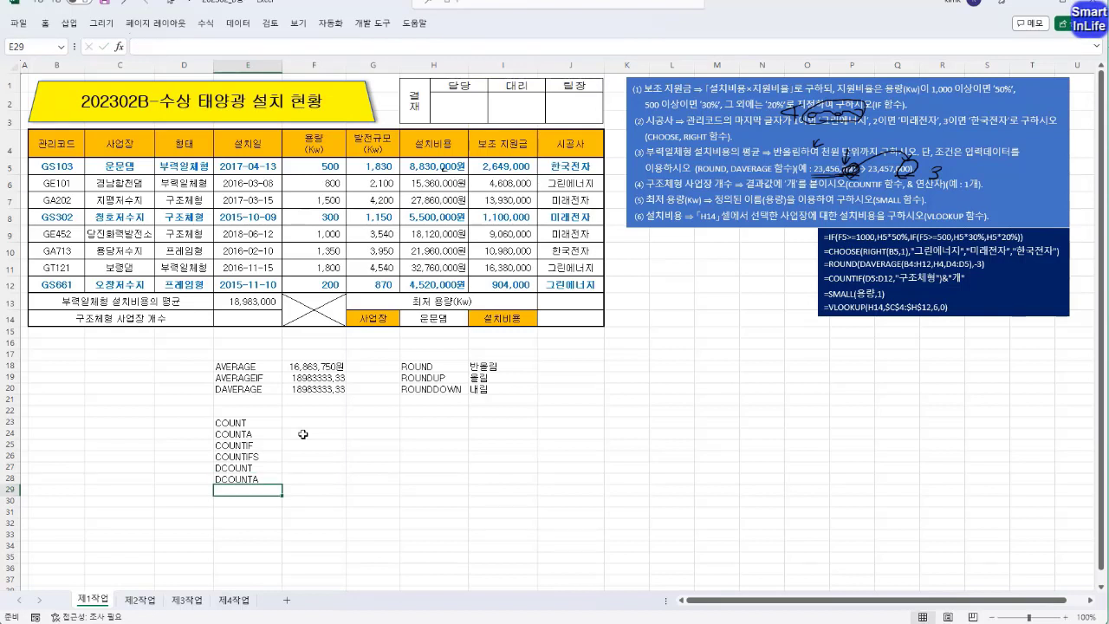
pyautogui.moveTo(260, 423); pyautogui.dragTo(272, 485)
# Note what COUNT and COUNTA count by entering 숫자셀 in F23 and 비어있지 in F24
pyautogui.click(313, 423)
pyautogui.write('ㅅ')
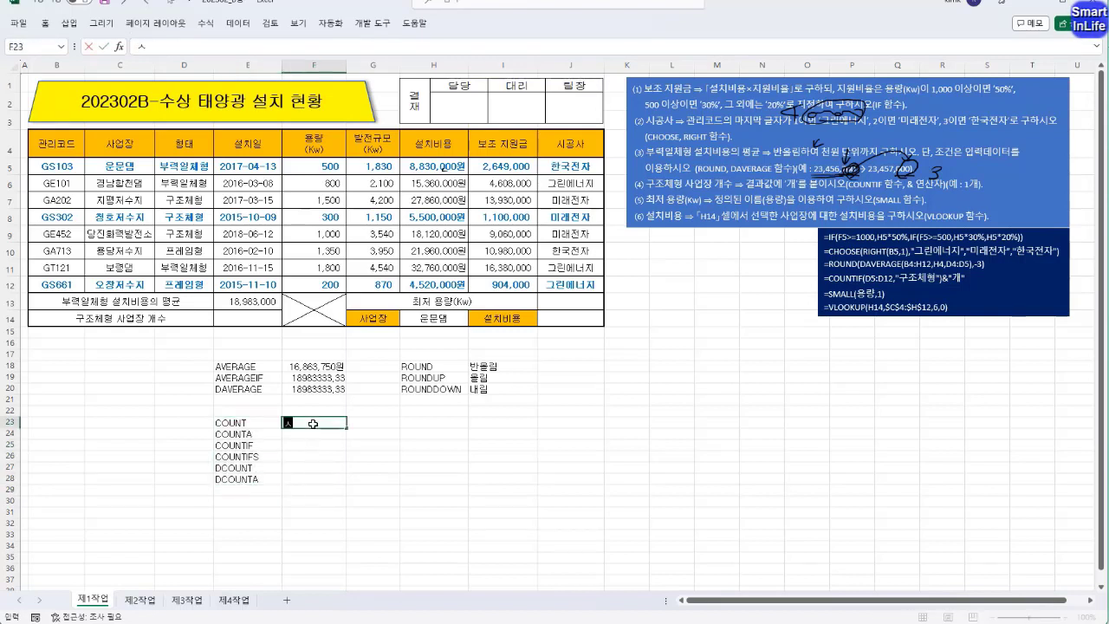
pyautogui.write('숫자셀')
pyautogui.press('Return')
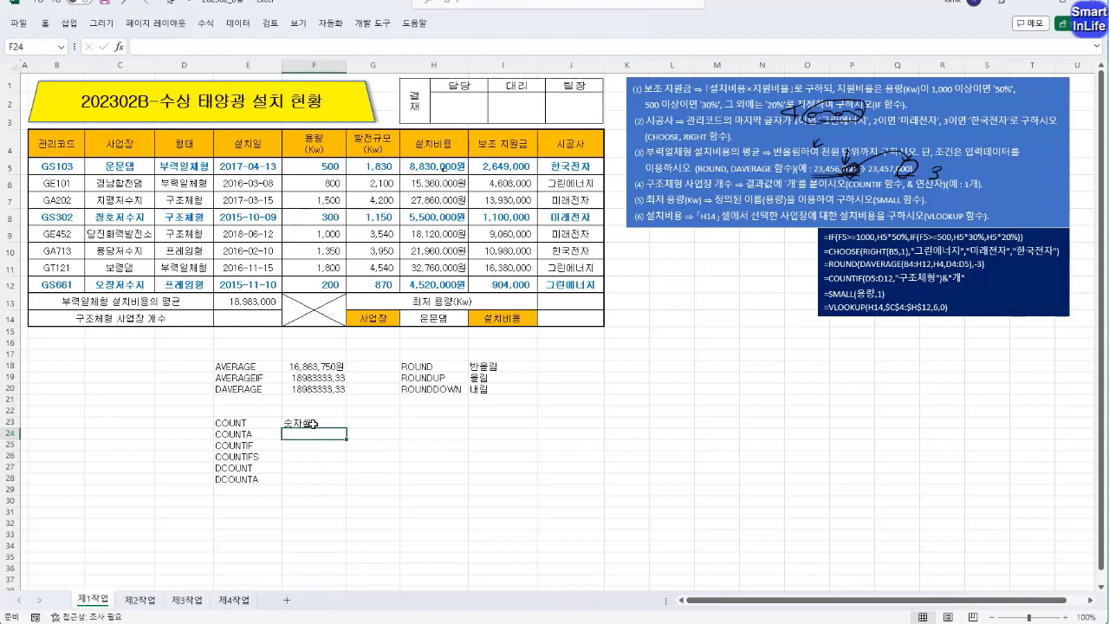
pyautogui.write('비어있지')
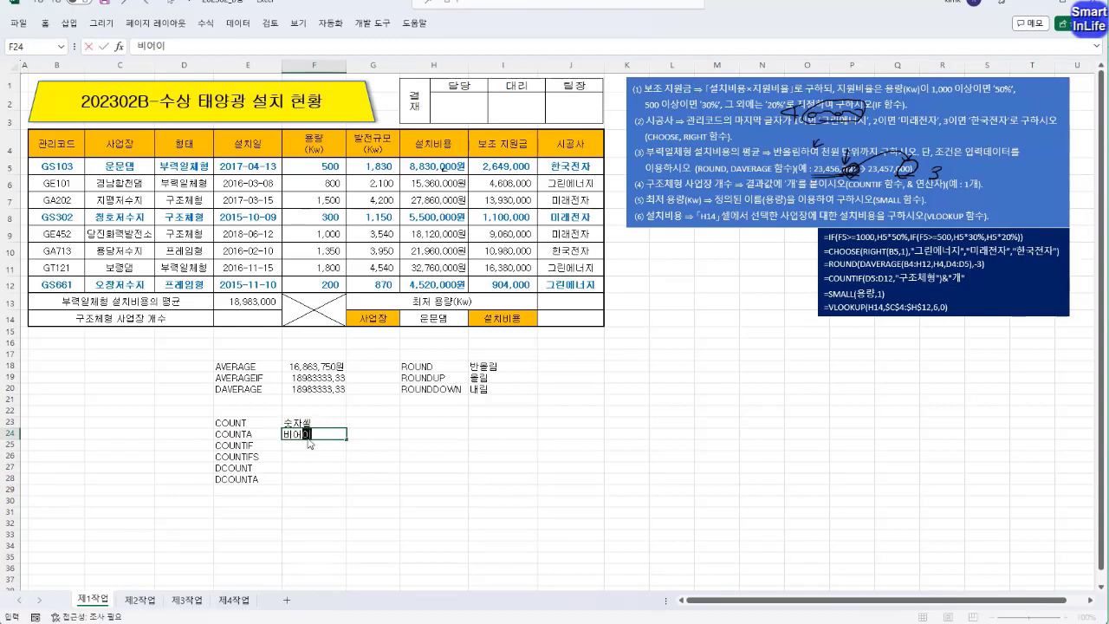
pyautogui.press('Tab')
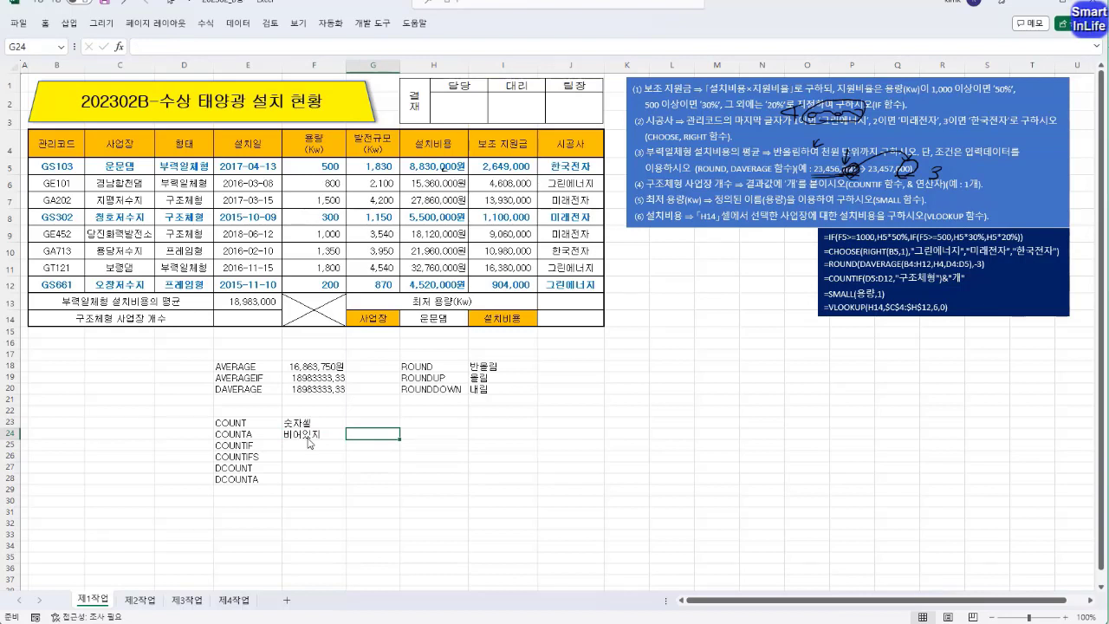
# Add COUNTBLANK in G24 with the short description 비어 in H24
pyautogui.write('COUNT')
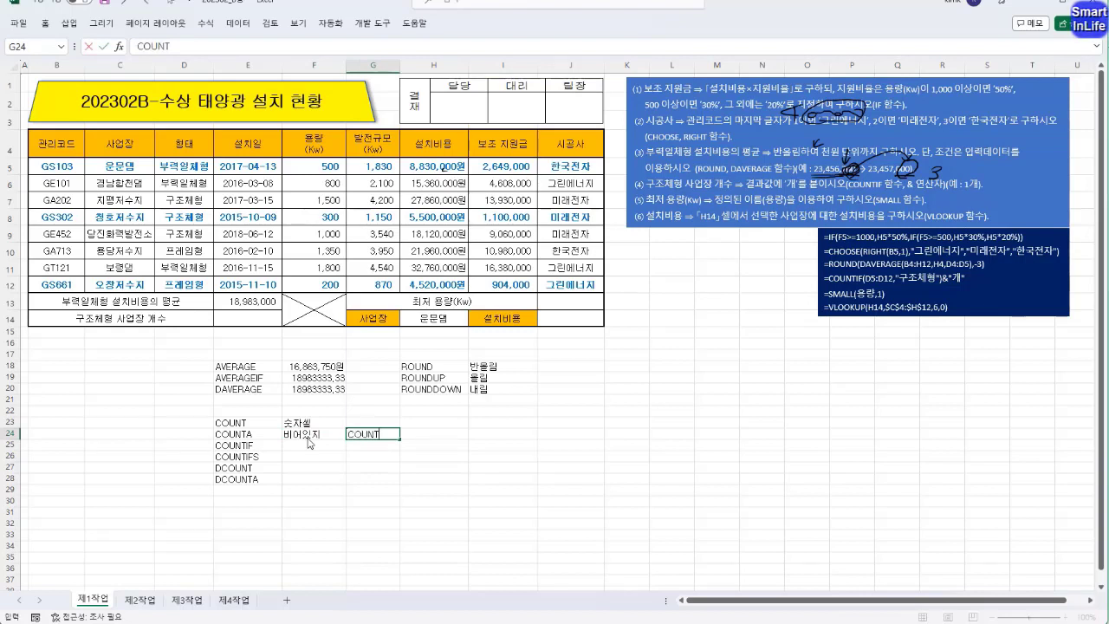
pyautogui.write('BLANK')
pyautogui.press('Tab')
pyautogui.write('비어')
pyautogui.press('Return')
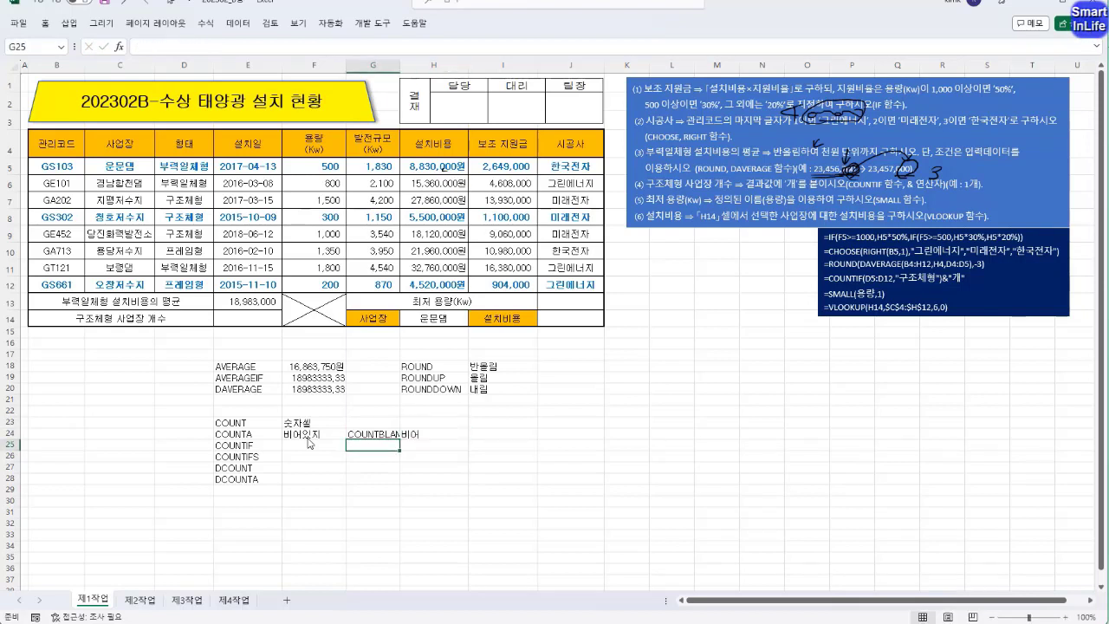
# Describe COUNTIF as 조건1 in F25 and COUNTIFS as 조건여러개 in F26
pyautogui.click(310, 442)
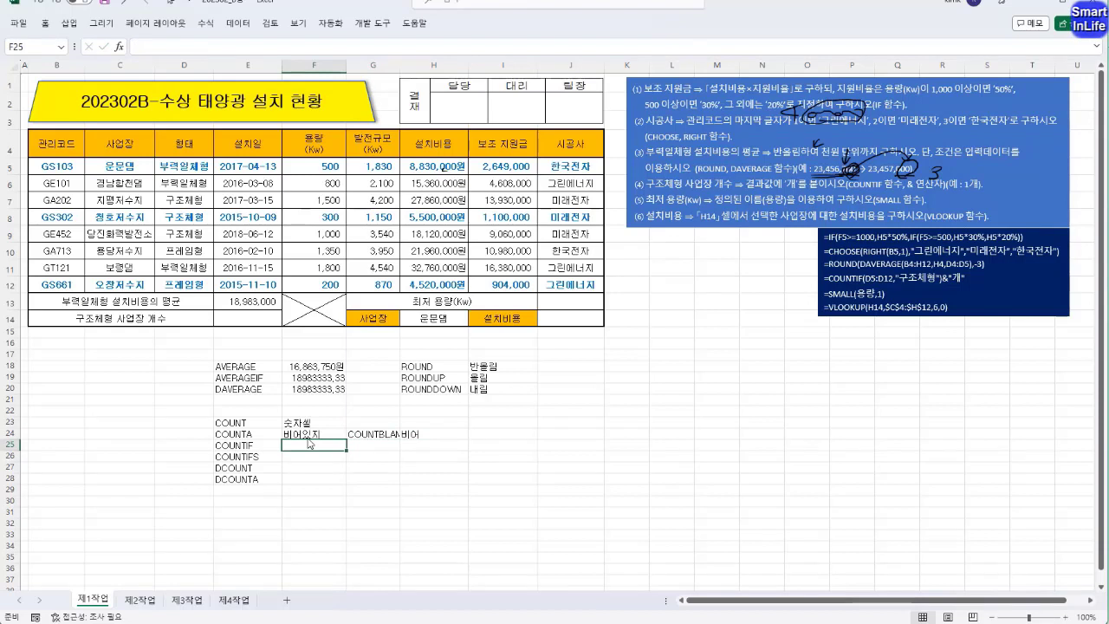
pyautogui.write('조건')
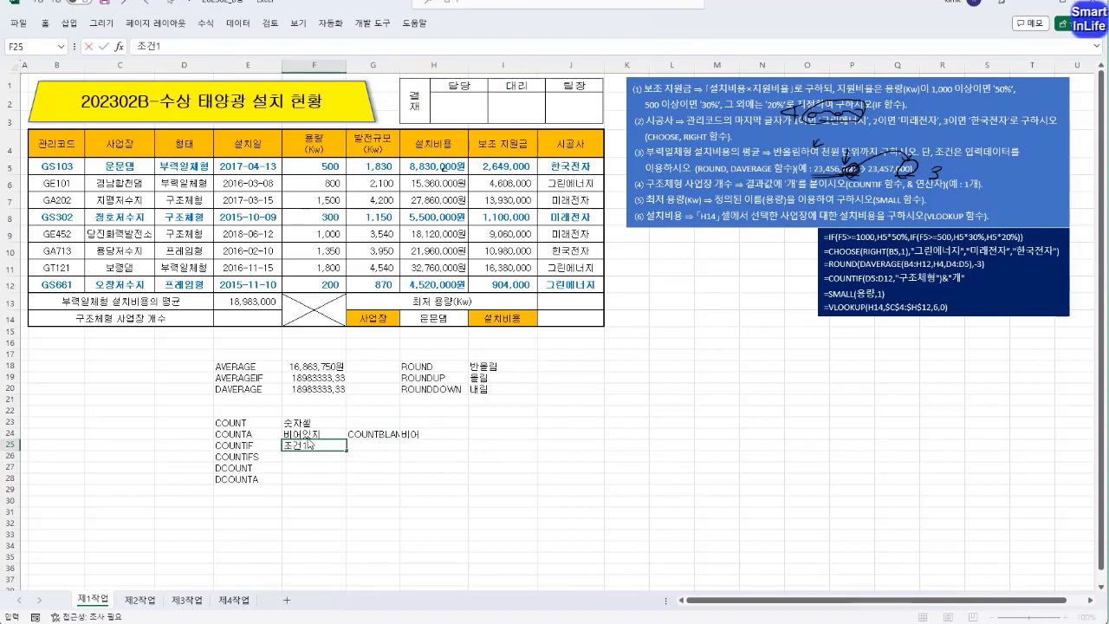
pyautogui.write('1')
pyautogui.press('Return')
pyautogui.write('조건여러개')
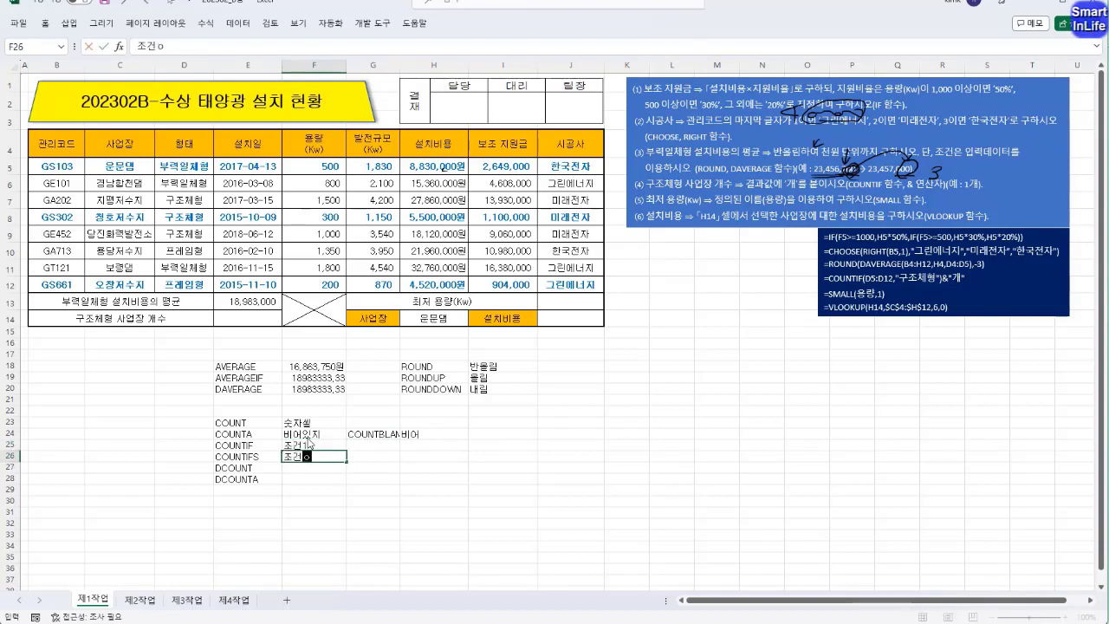
pyautogui.press('Return')
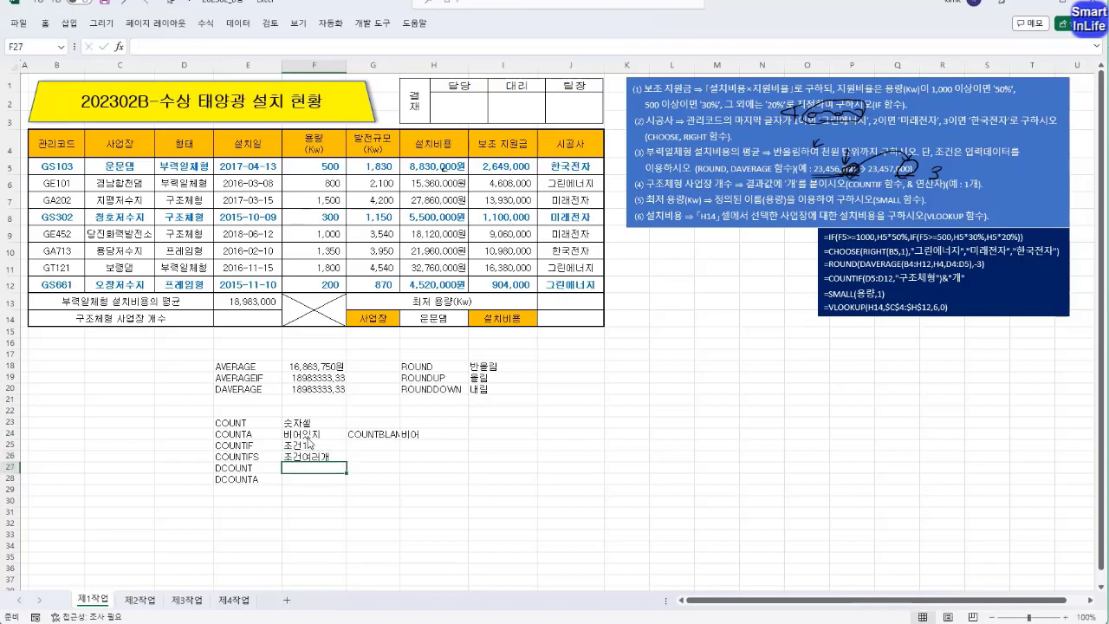
# Describe DCOUNT in F27 as 조건을 만족하는 숫자셀
pyautogui.click(314, 424)
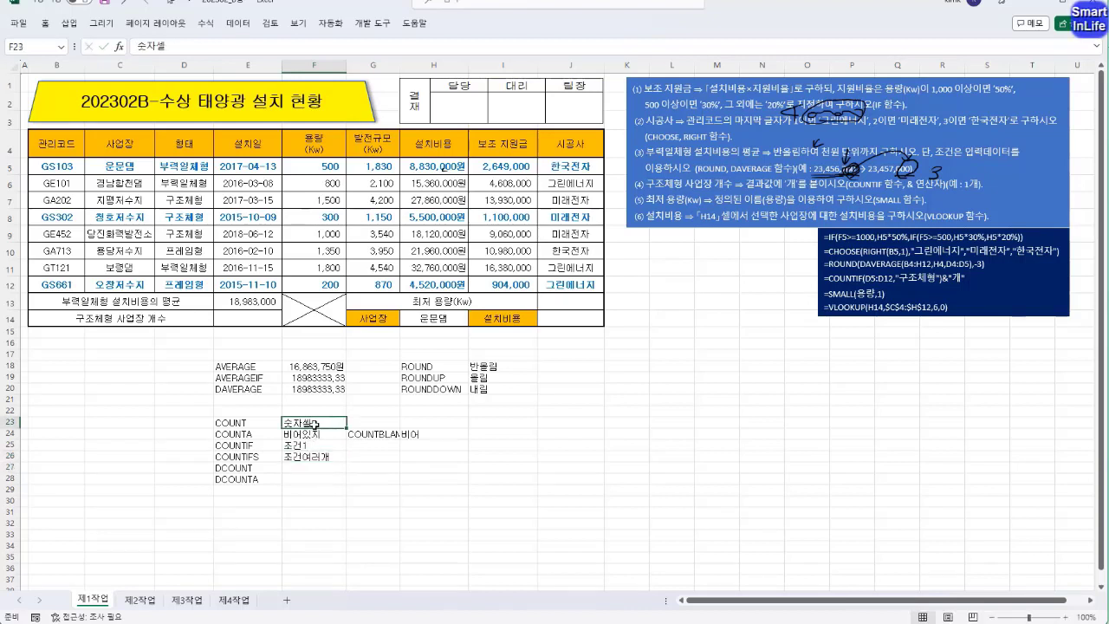
pyautogui.click(308, 468)
pyautogui.write('조건을')
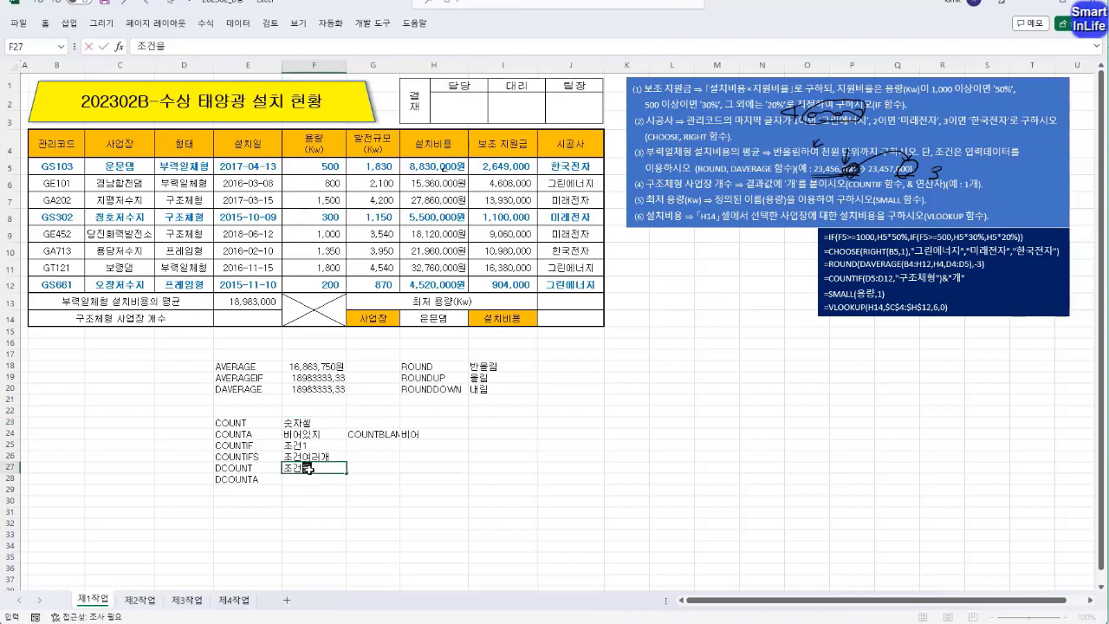
pyautogui.write(' 만족하는 숫자')
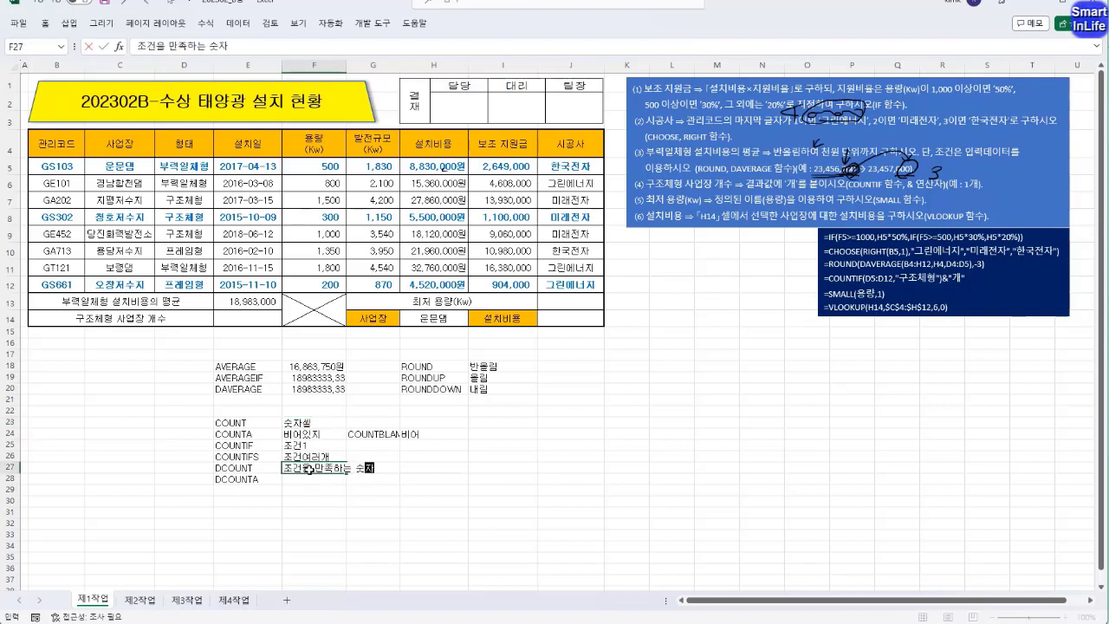
pyautogui.write('셀')
pyautogui.press('Return')
# Describe DCOUNTA in F28 as 조건을 만족하는 비어있지 않은
pyautogui.write('조건')
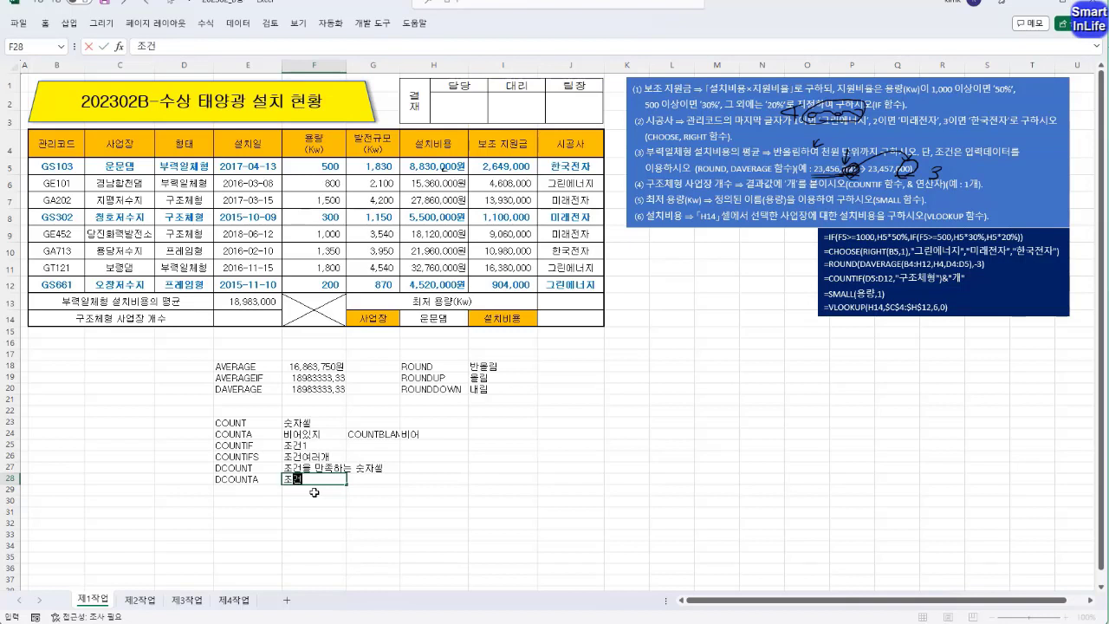
pyautogui.write('을 만족하는 빙')
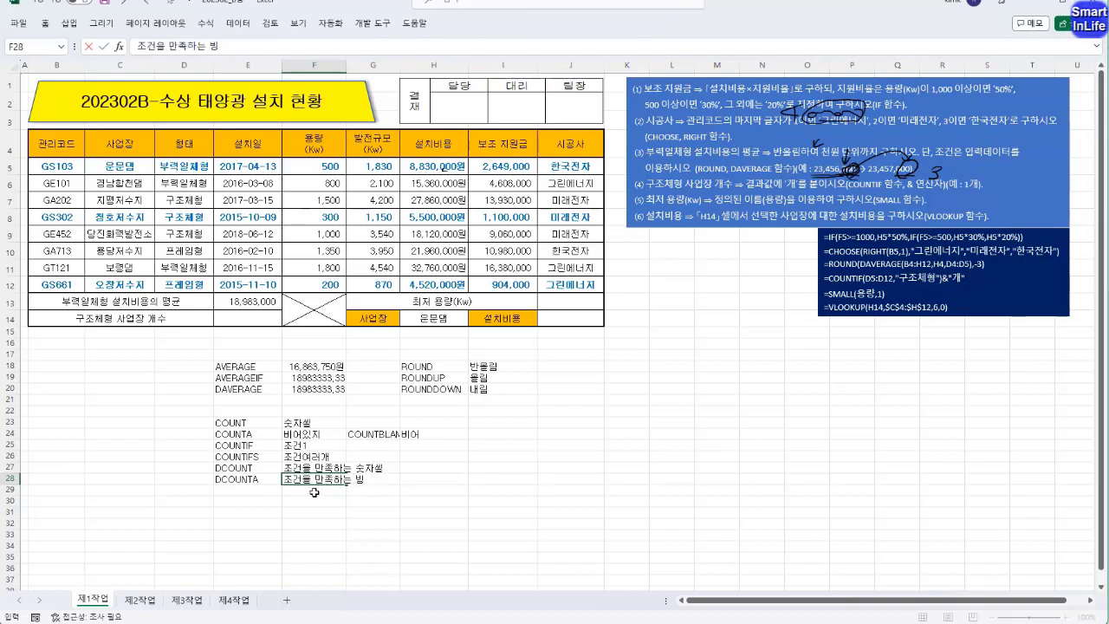
pyautogui.write('어있지 아')
pyautogui.write('않은')
pyautogui.press('Return')
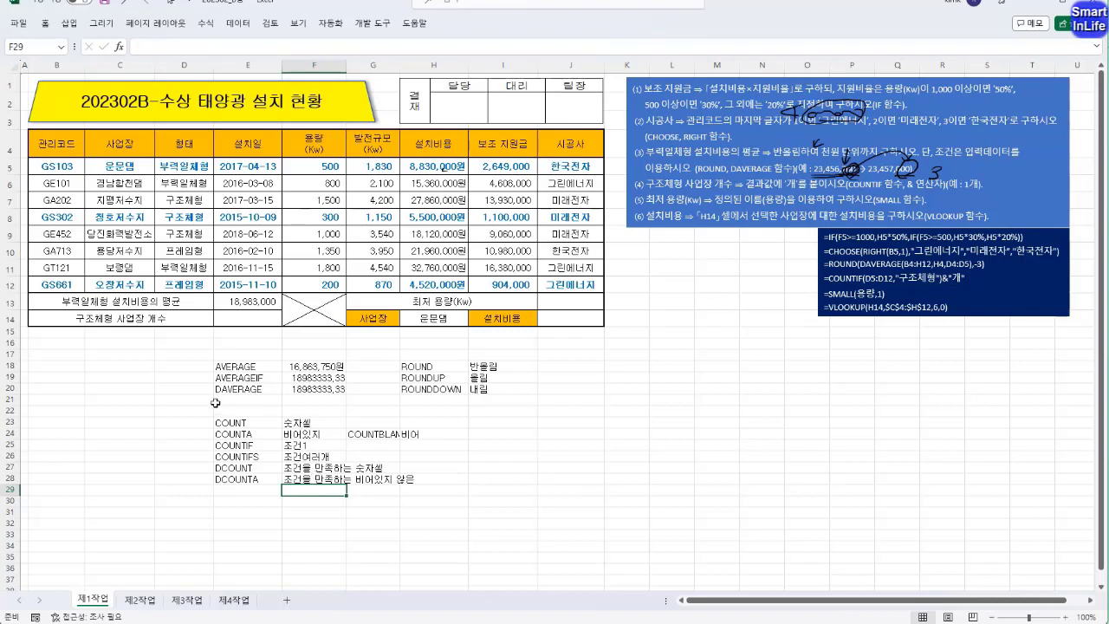
pyautogui.click(184, 434)
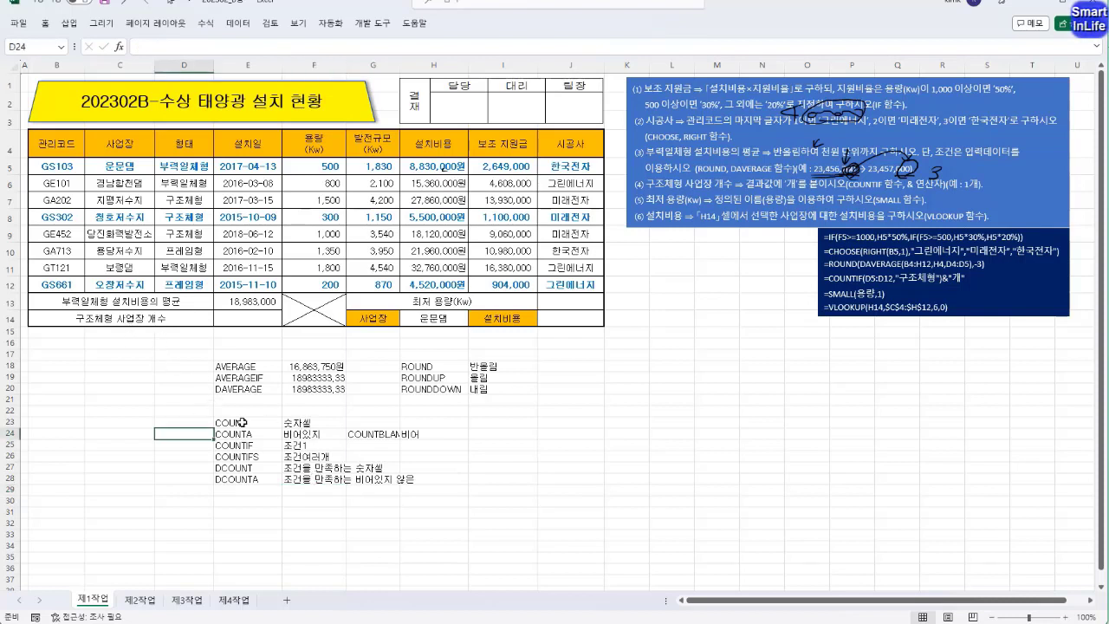
pyautogui.moveTo(243, 422); pyautogui.dragTo(253, 475)
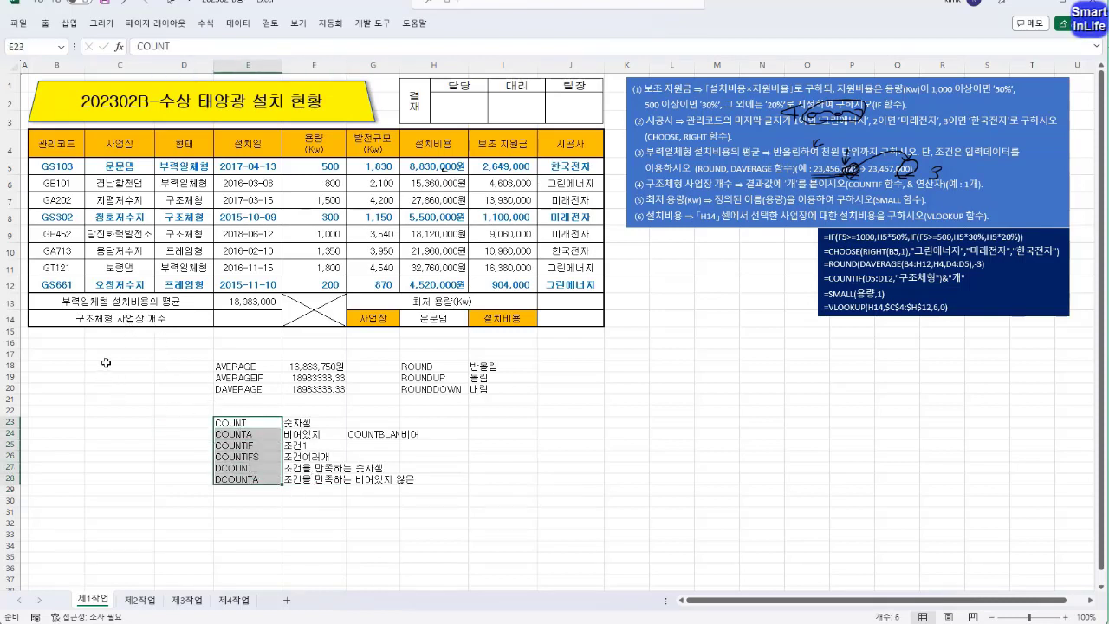
pyautogui.click(253, 457)
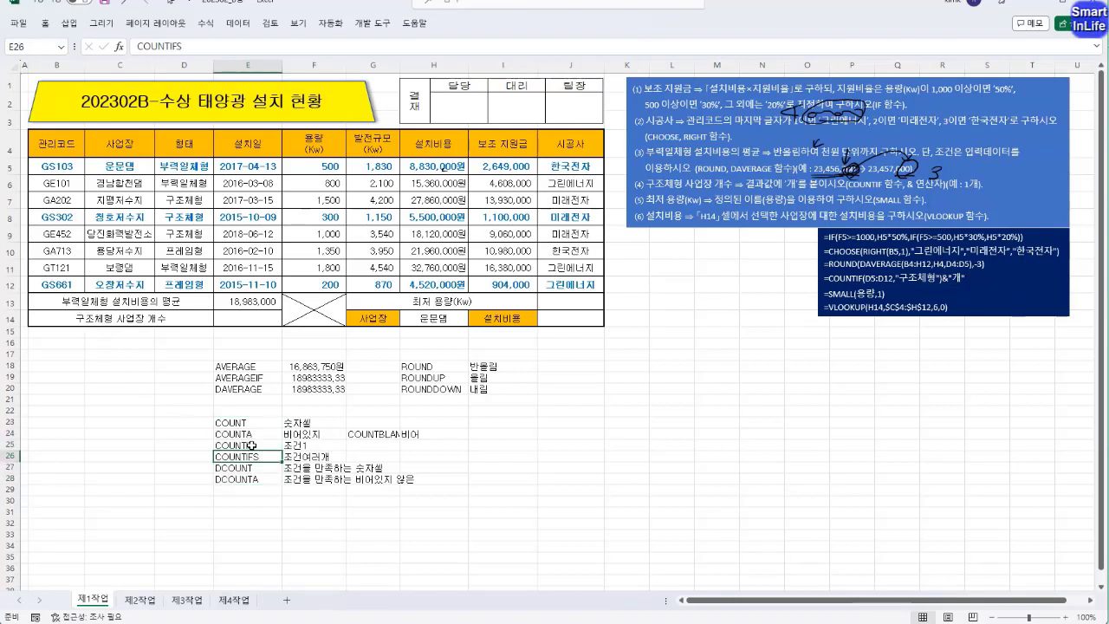
pyautogui.moveTo(251, 445); pyautogui.dragTo(260, 479)
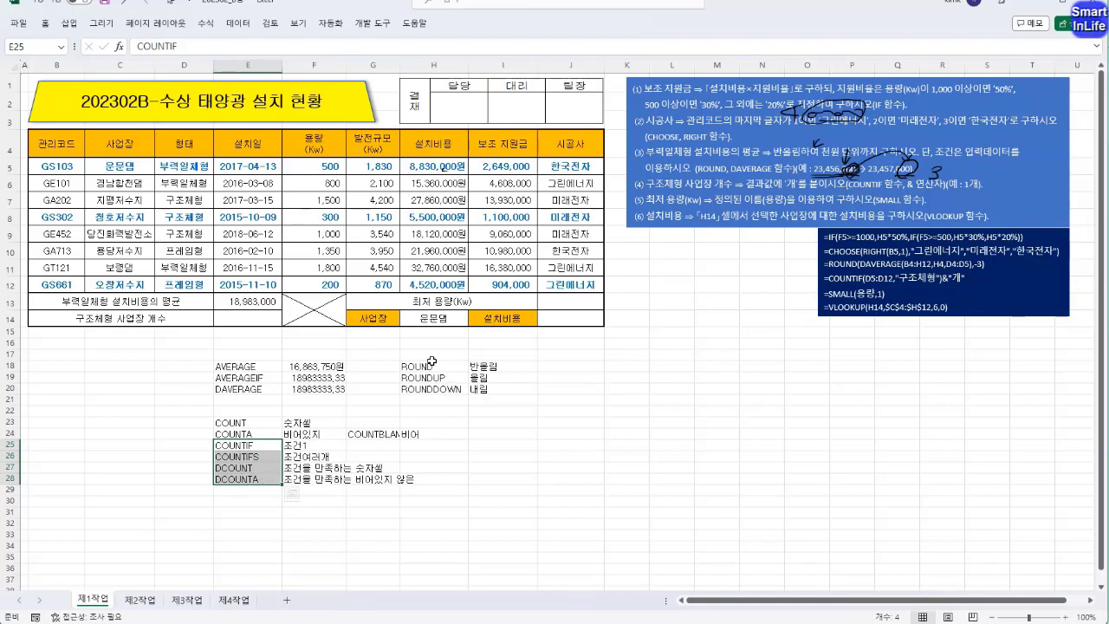
# Count the 구조체형 sites in E14 with the formula =COUNTIF(D5:D12,"구조체형")
pyautogui.click(255, 323)
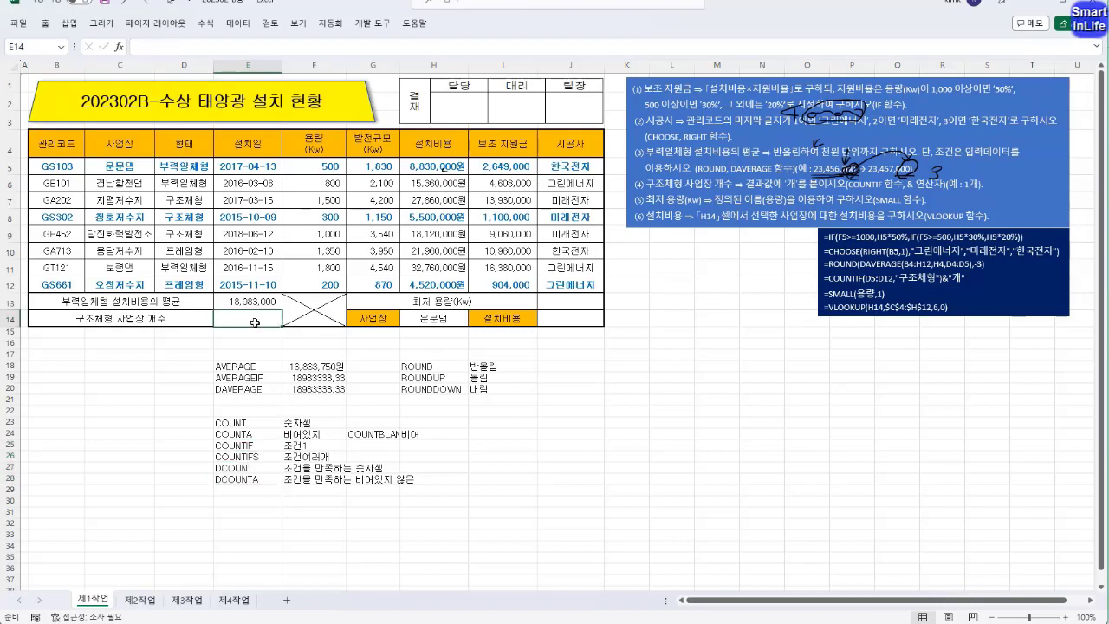
pyautogui.write('=')
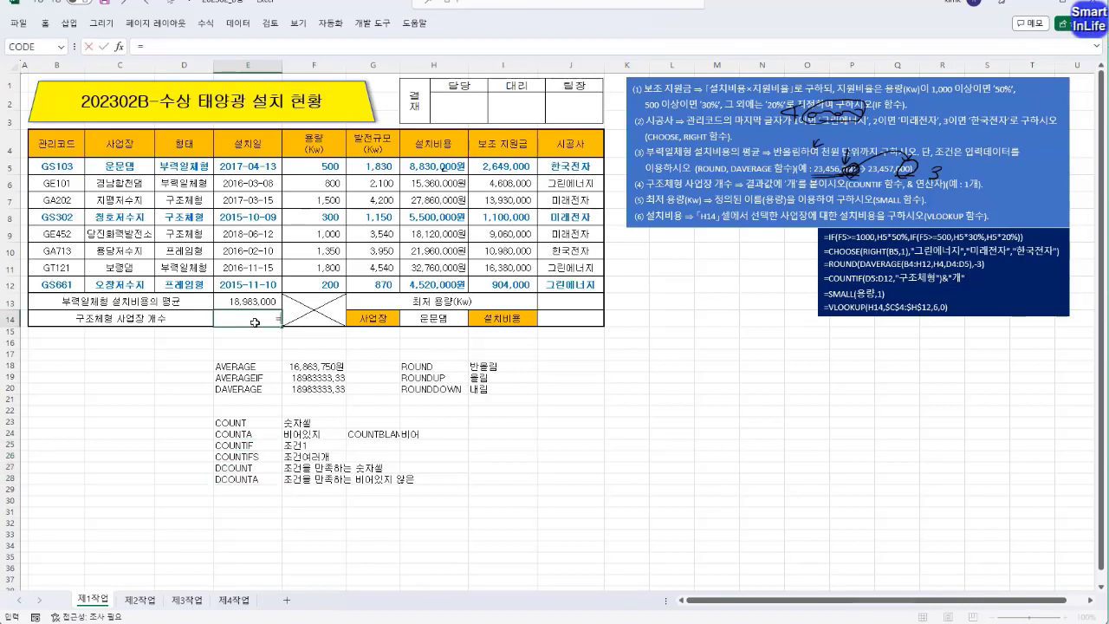
pyautogui.write('COUNTIF(')
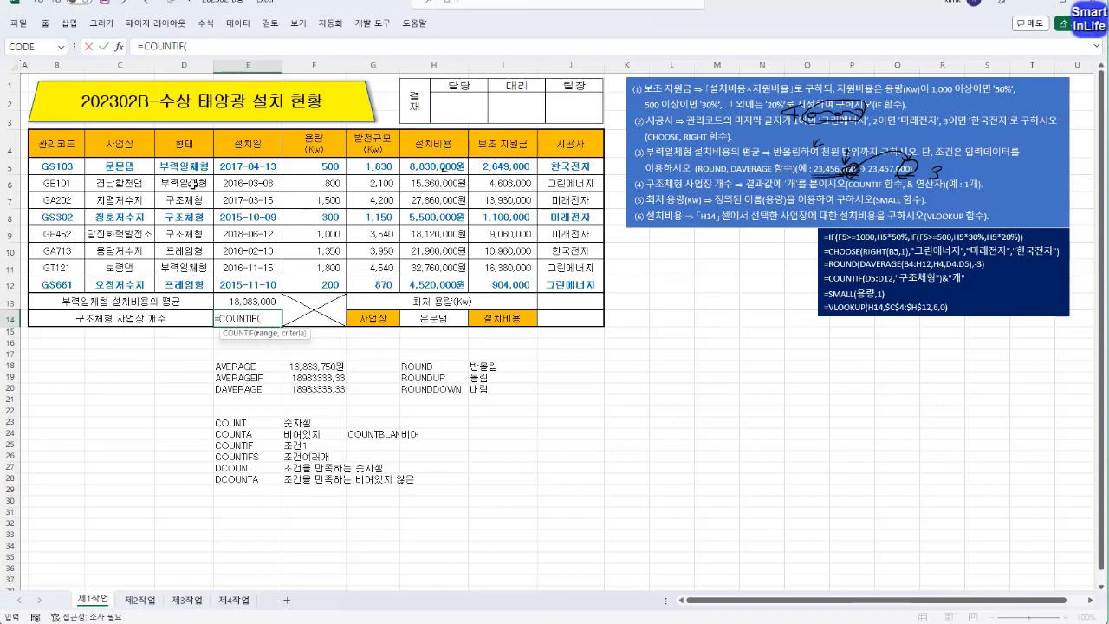
pyautogui.moveTo(191, 168); pyautogui.dragTo(189, 286)
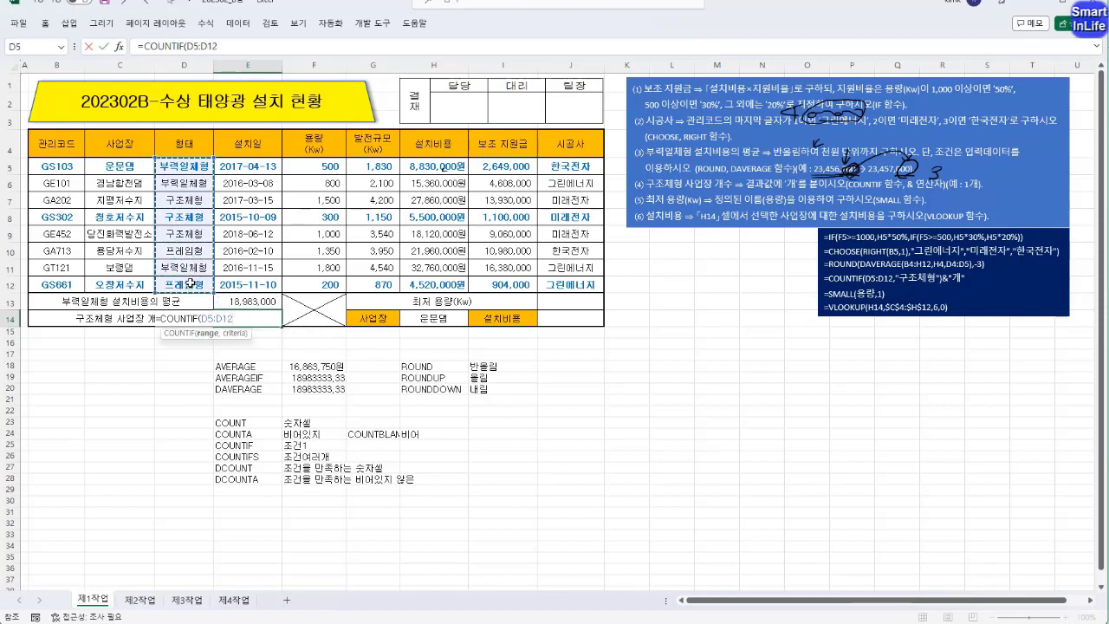
pyautogui.write(',"')
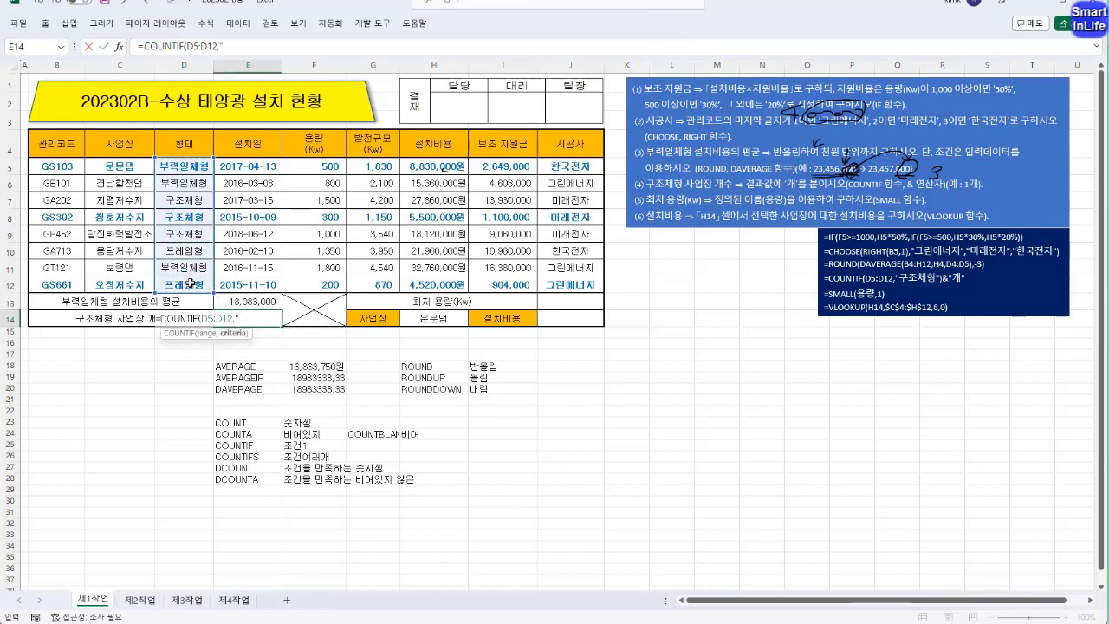
pyautogui.write('구조체형")')
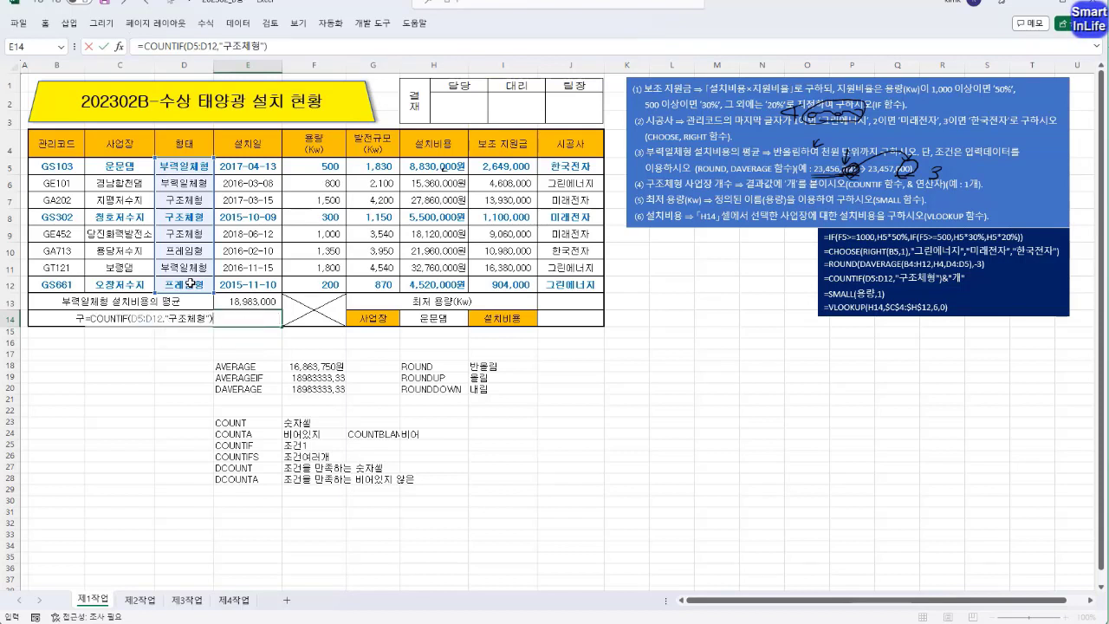
pyautogui.press('Return')
# Append &"개" to the COUNTIF formula in E14, keeping the cell selected after committing
pyautogui.click(229, 317)
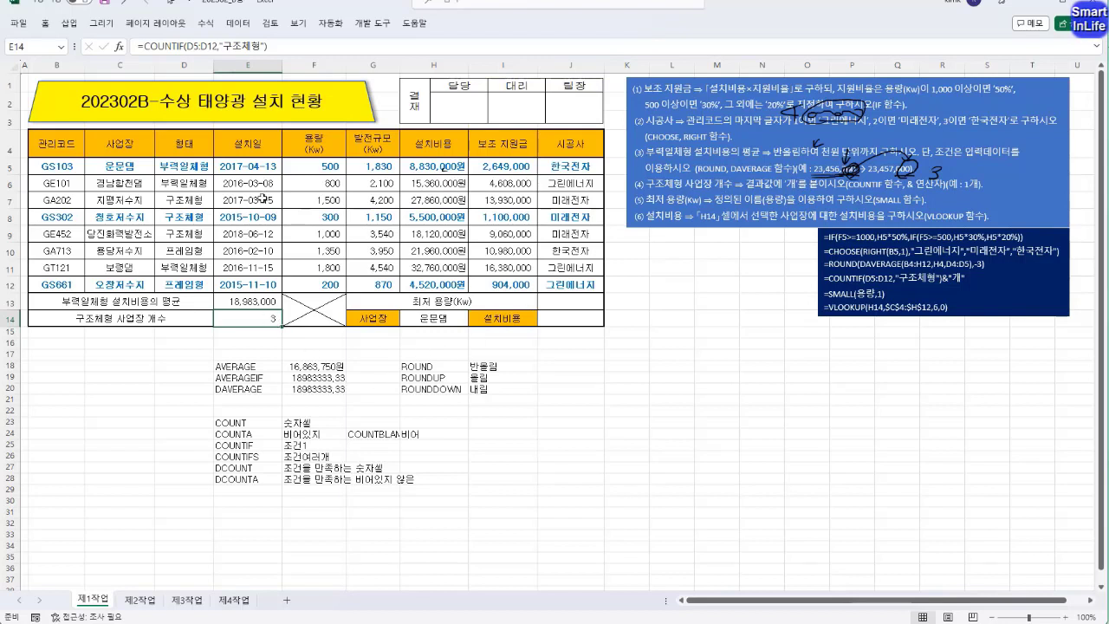
pyautogui.click(347, 52)
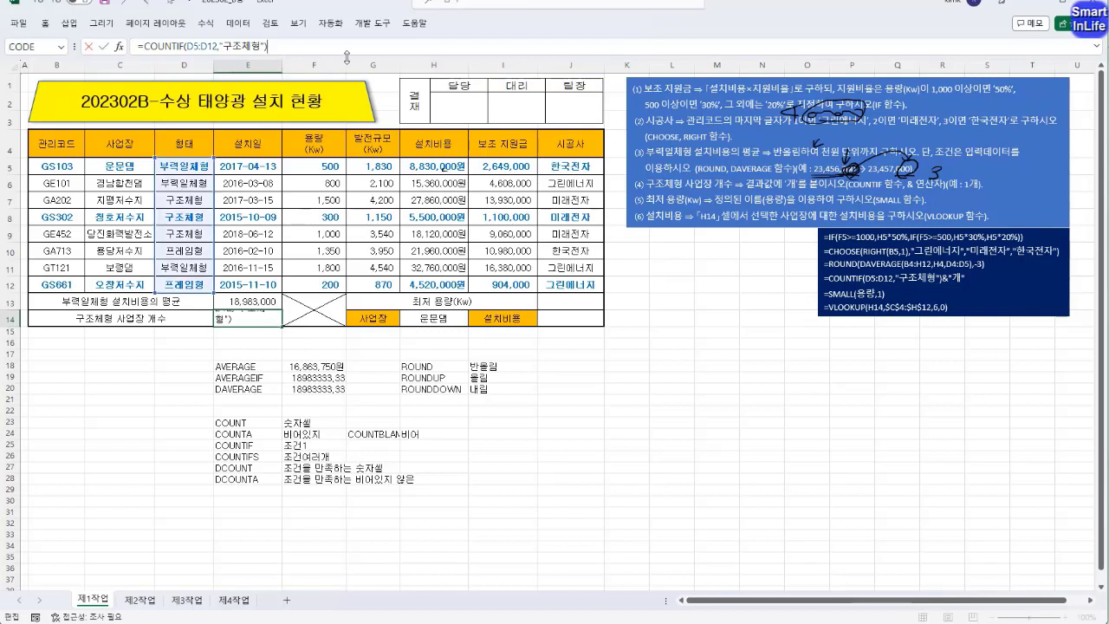
pyautogui.write('&"개"')
pyautogui.hotkey('ctrl', 'Return')
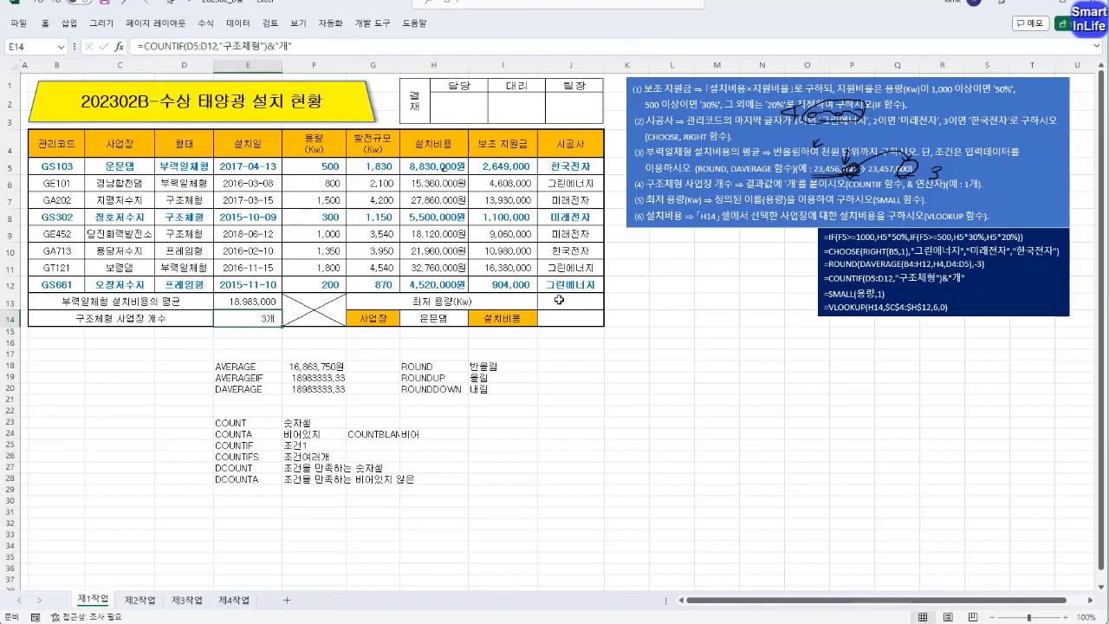
# List the heading 최저 and the function names MIN and SMALL in K19:K21 as notes for the lowest capacity
pyautogui.click(559, 299)
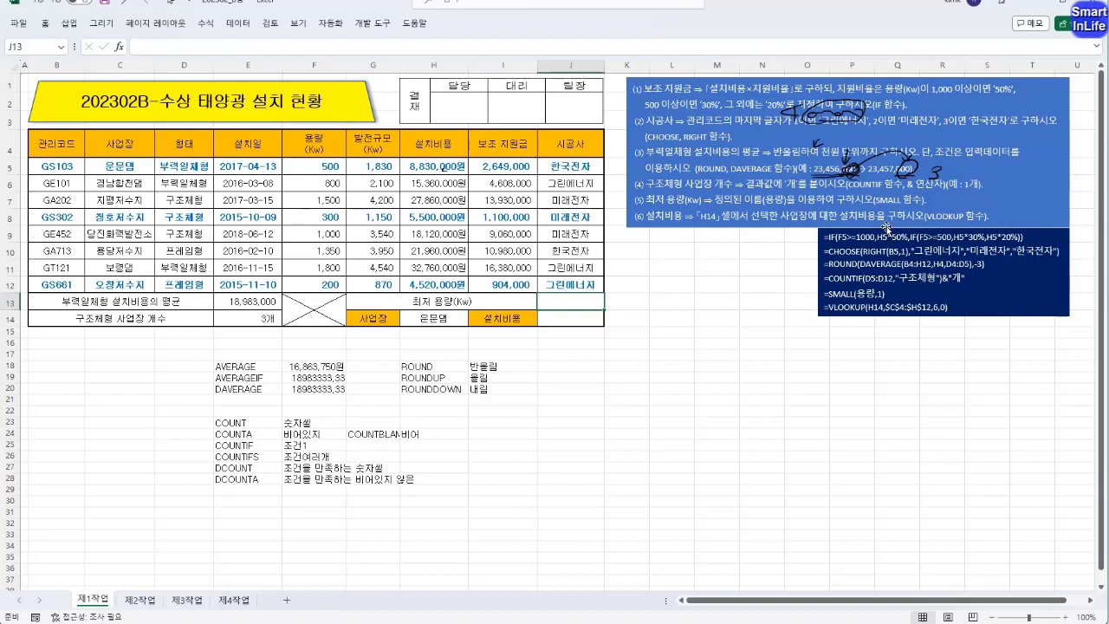
pyautogui.click(628, 376)
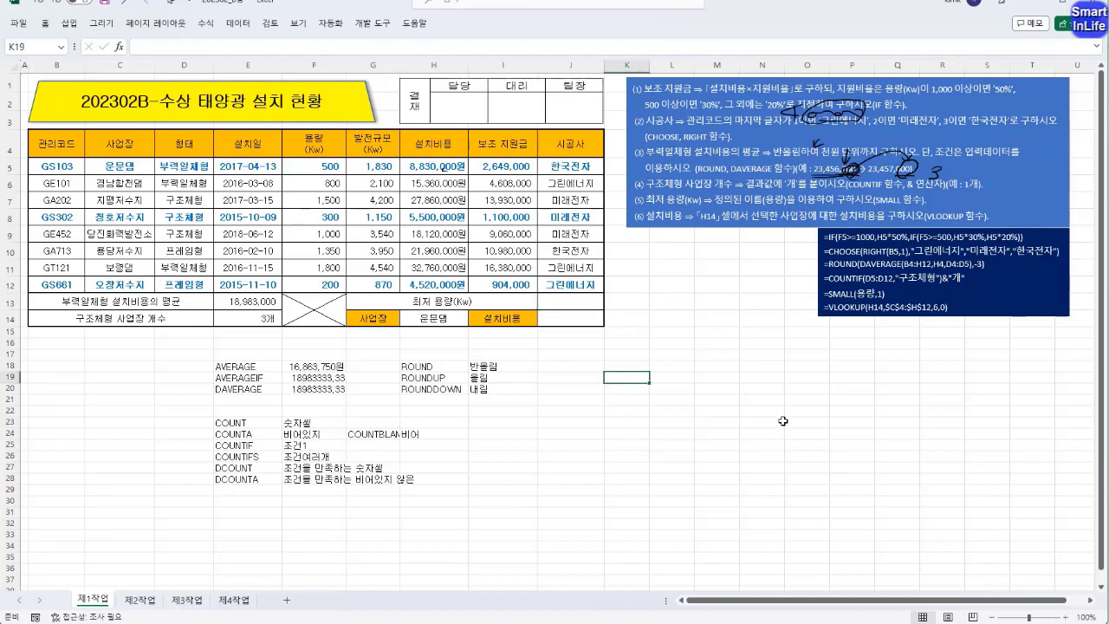
pyautogui.write('최저')
pyautogui.press('Return')
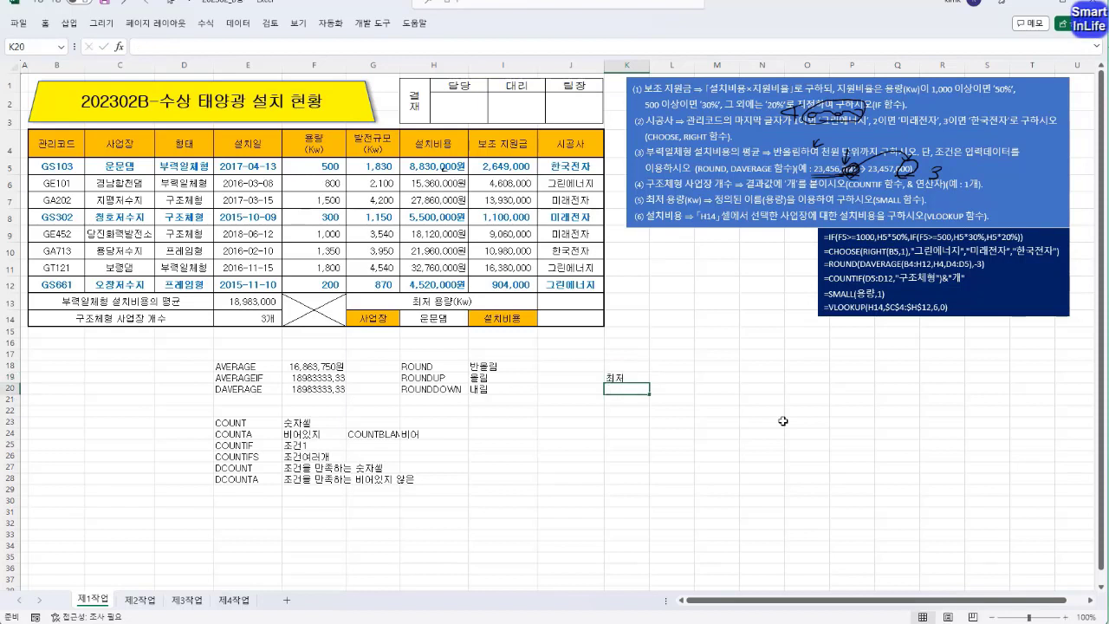
pyautogui.write('MIN')
pyautogui.press('Return')
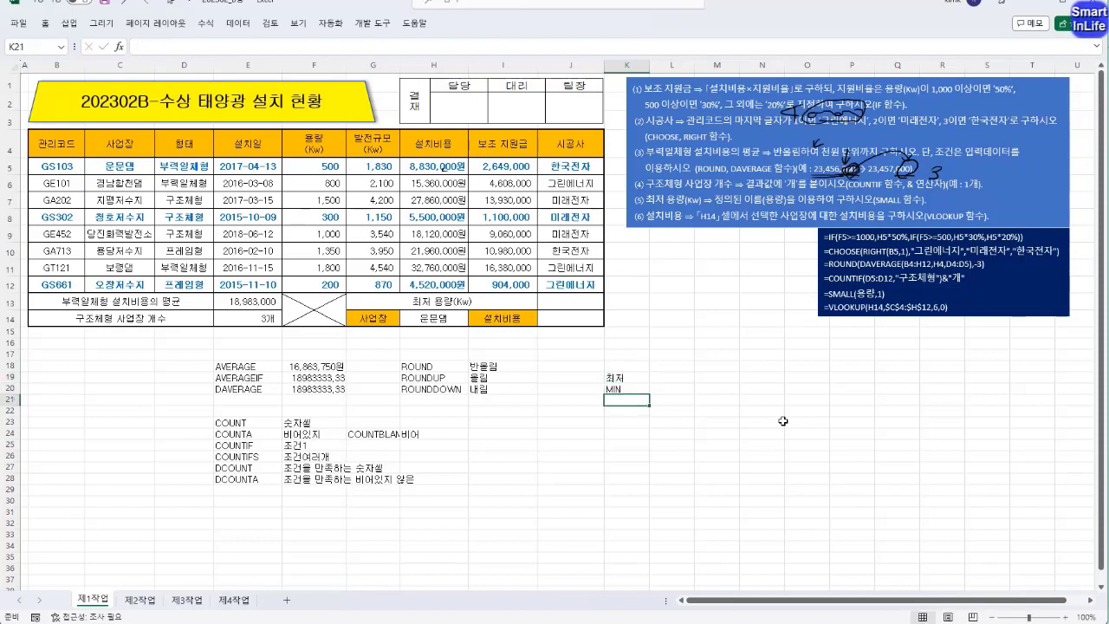
pyautogui.write('SMALL')
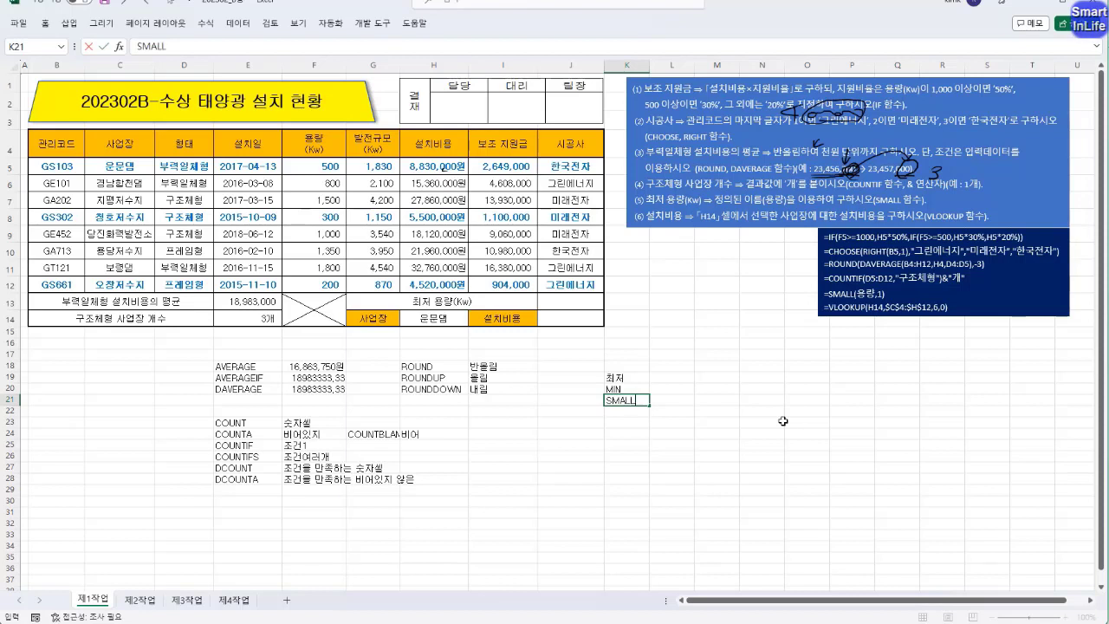
pyautogui.press('Return')
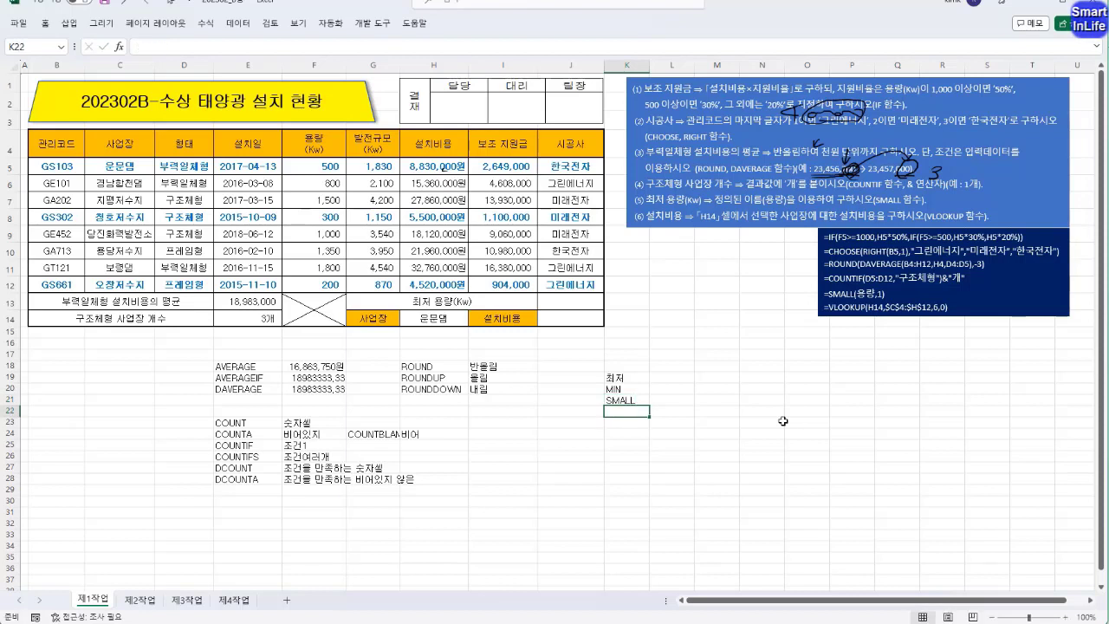
pyautogui.press('Up')
pyautogui.press('Up')
pyautogui.press('Right')
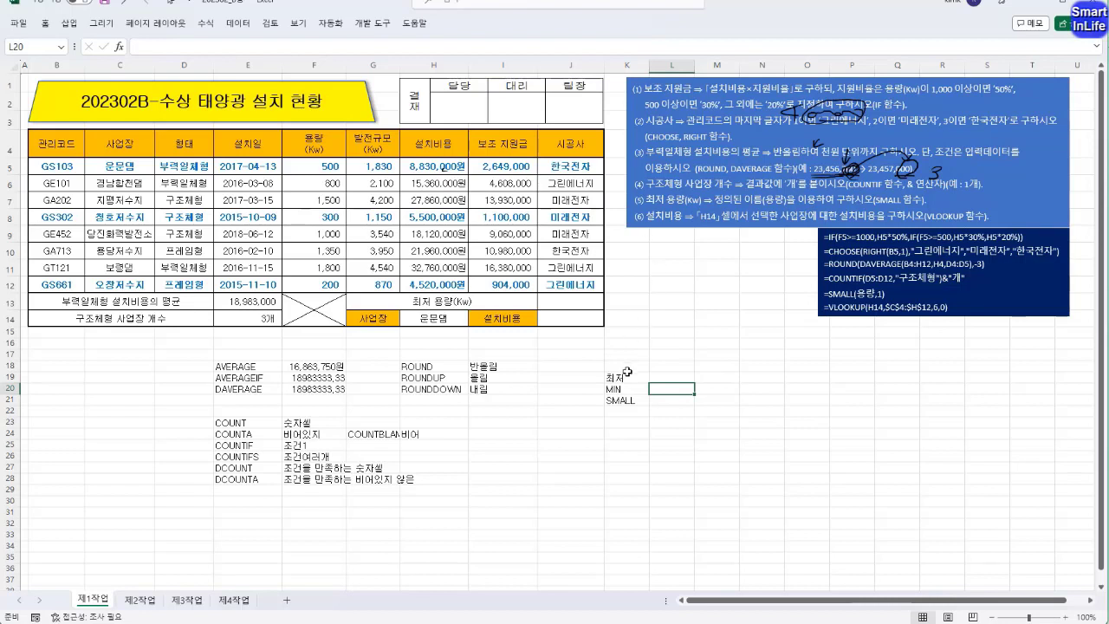
pyautogui.click(631, 402)
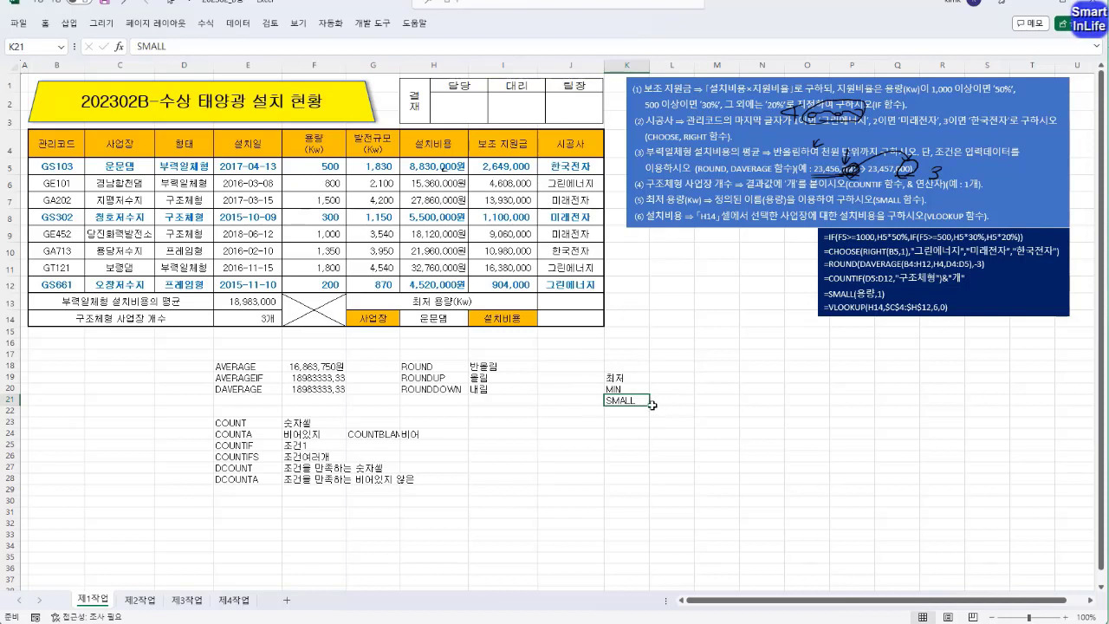
# Find the lowest capacity in J13 with the formula =SMALL(용량,1), using the named range for F5:F12
pyautogui.click(576, 304)
pyautogui.write('=')
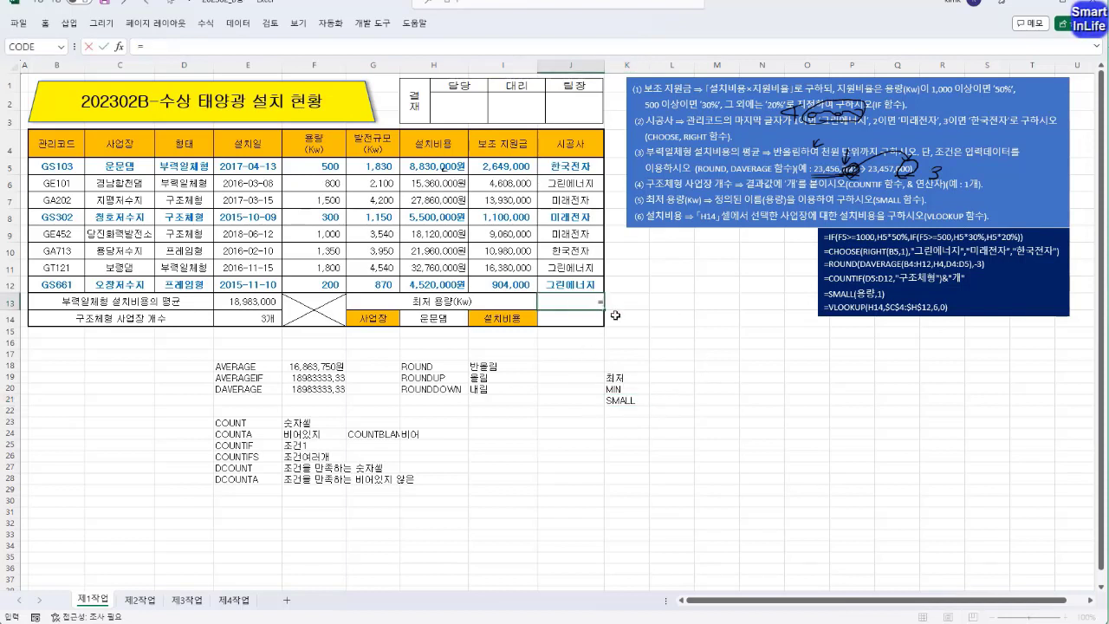
pyautogui.write('SMA')
pyautogui.doubleClick(612, 319)
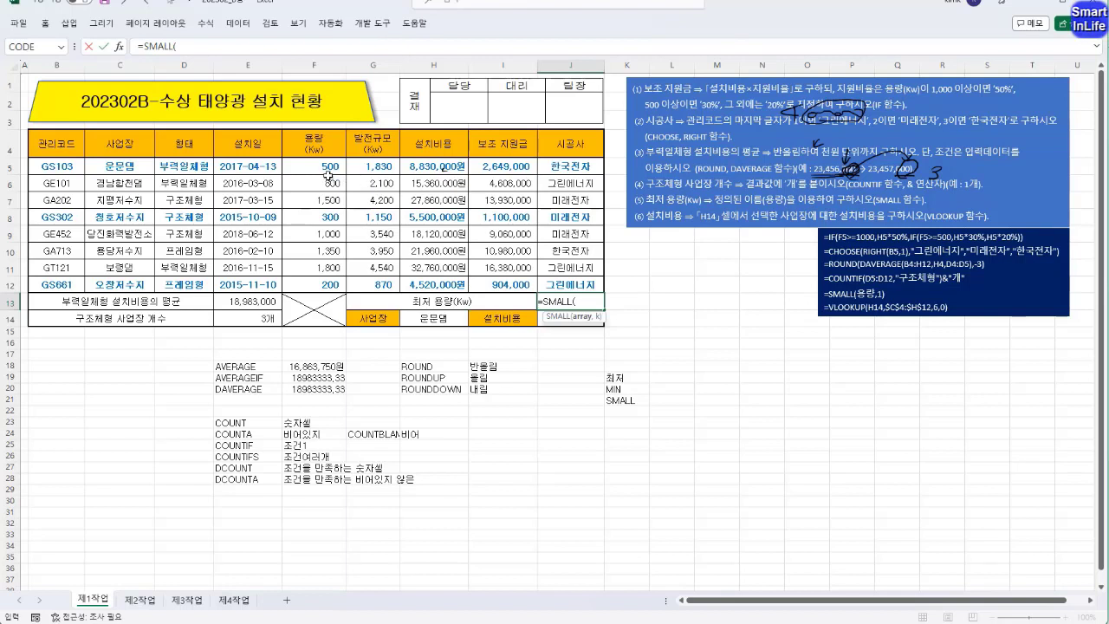
pyautogui.moveTo(328, 165); pyautogui.dragTo(327, 285)
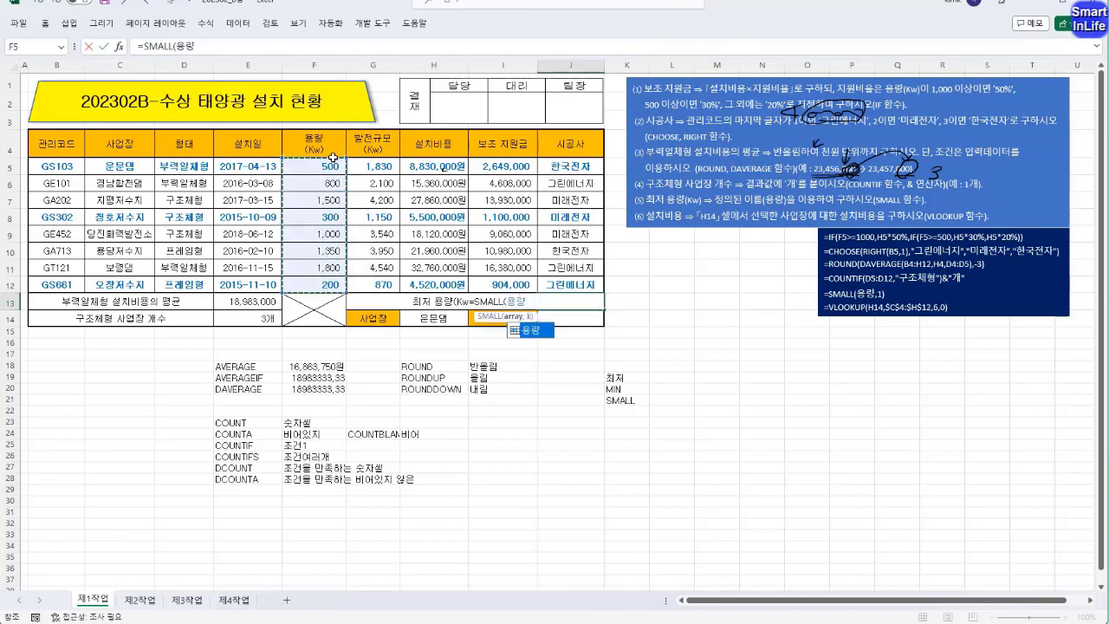
pyautogui.click(196, 46)
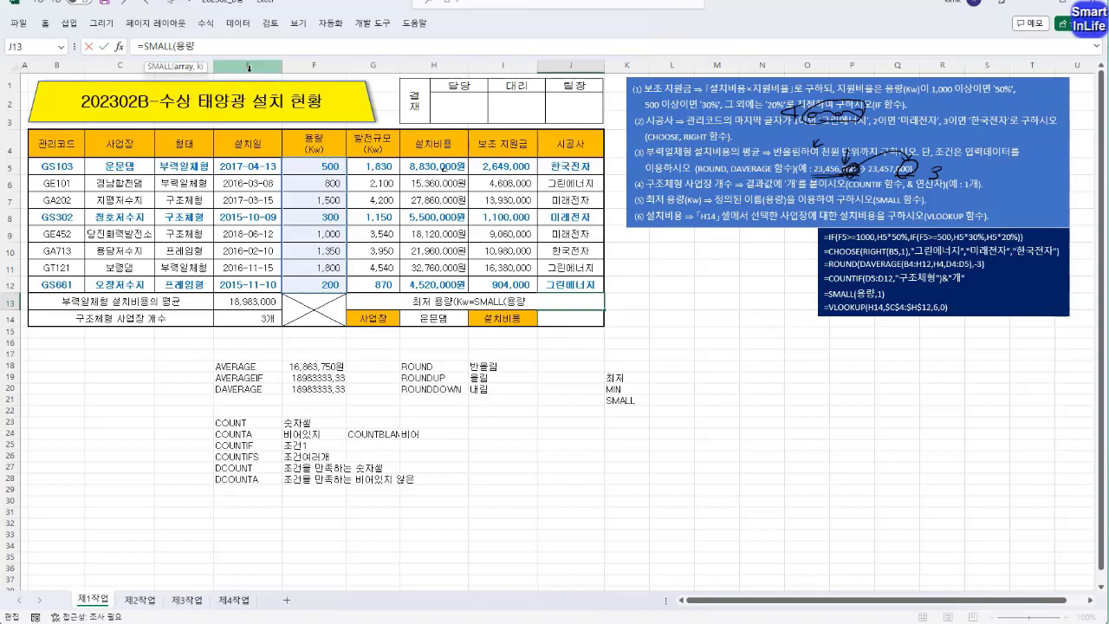
pyautogui.write(',1')
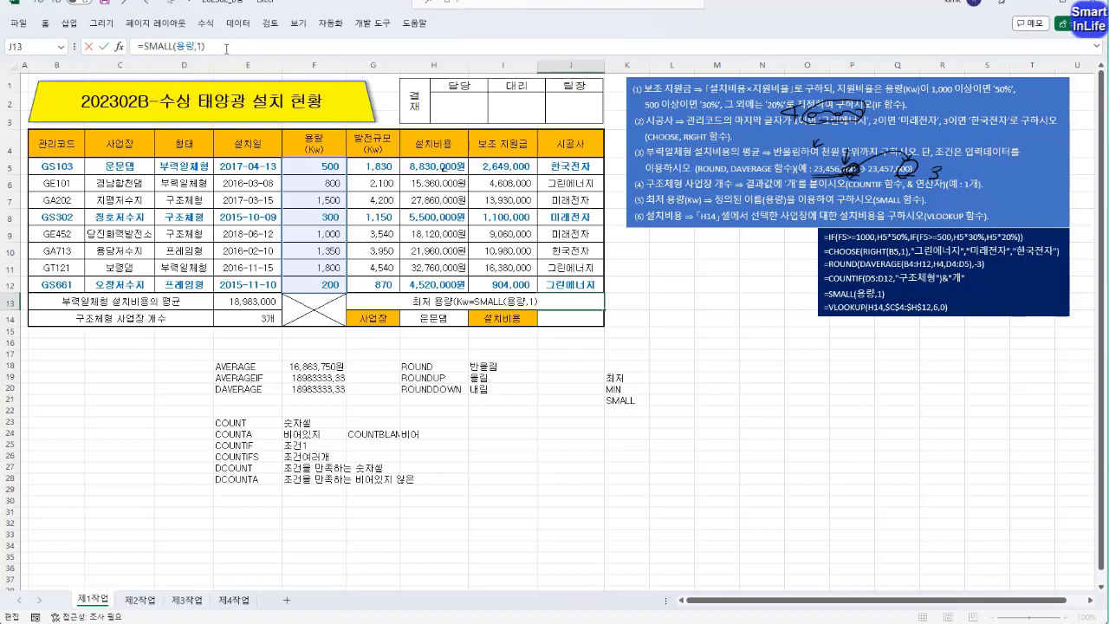
pyautogui.press('Return')
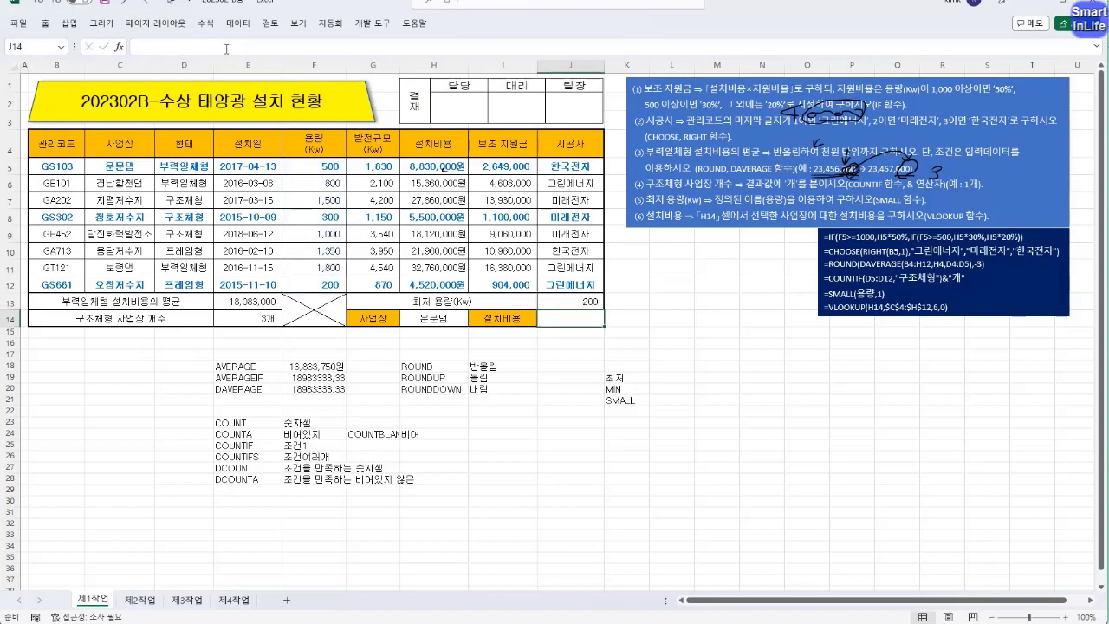
# Start a VLOOKUP formula in J14 with H14 as the lookup value and C5:J12 as the table range
pyautogui.click(627, 389)
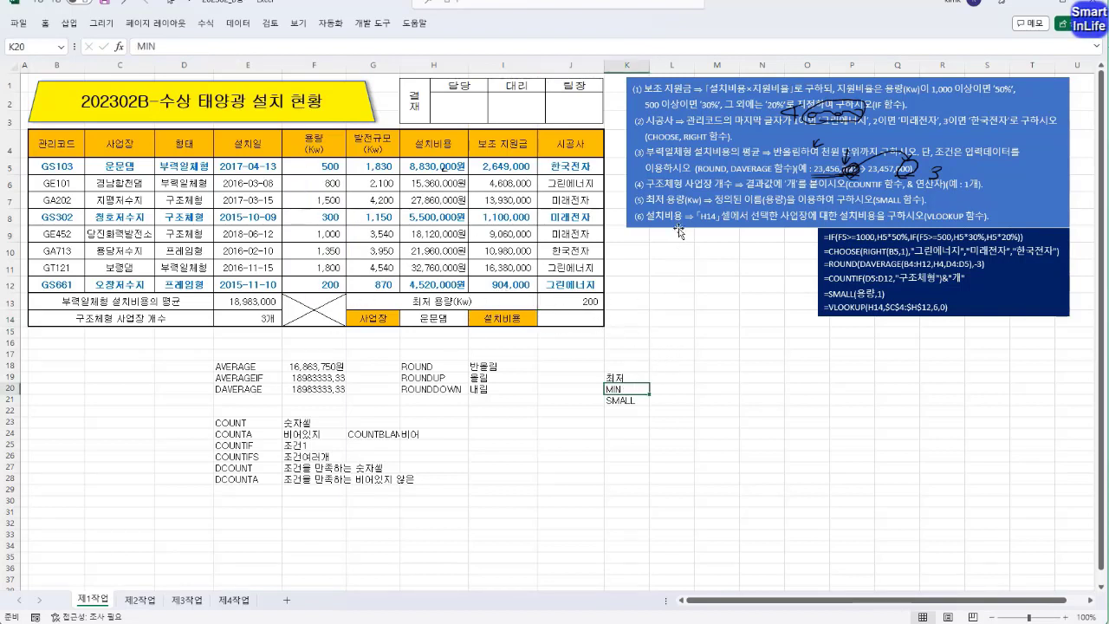
pyautogui.click(589, 317)
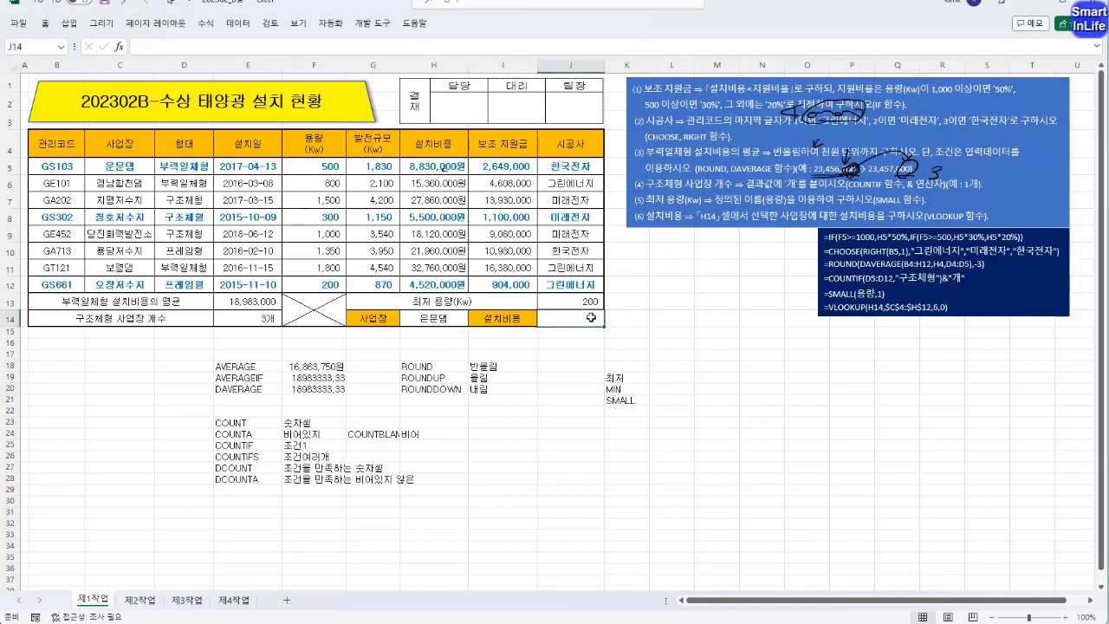
pyautogui.write('=')
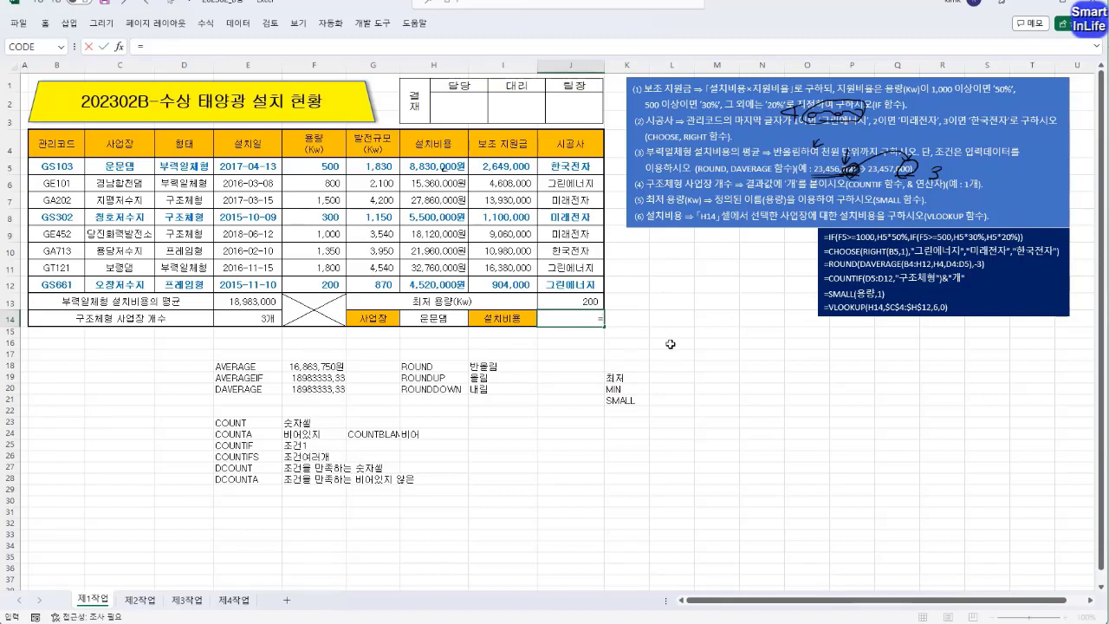
pyautogui.write('vl')
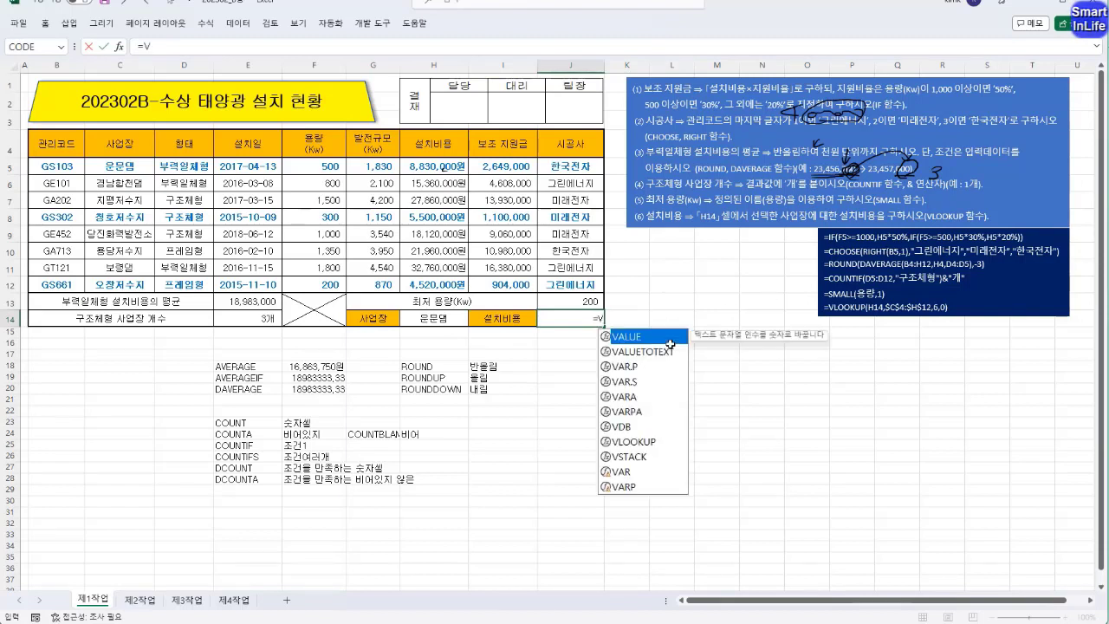
pyautogui.press('Tab')
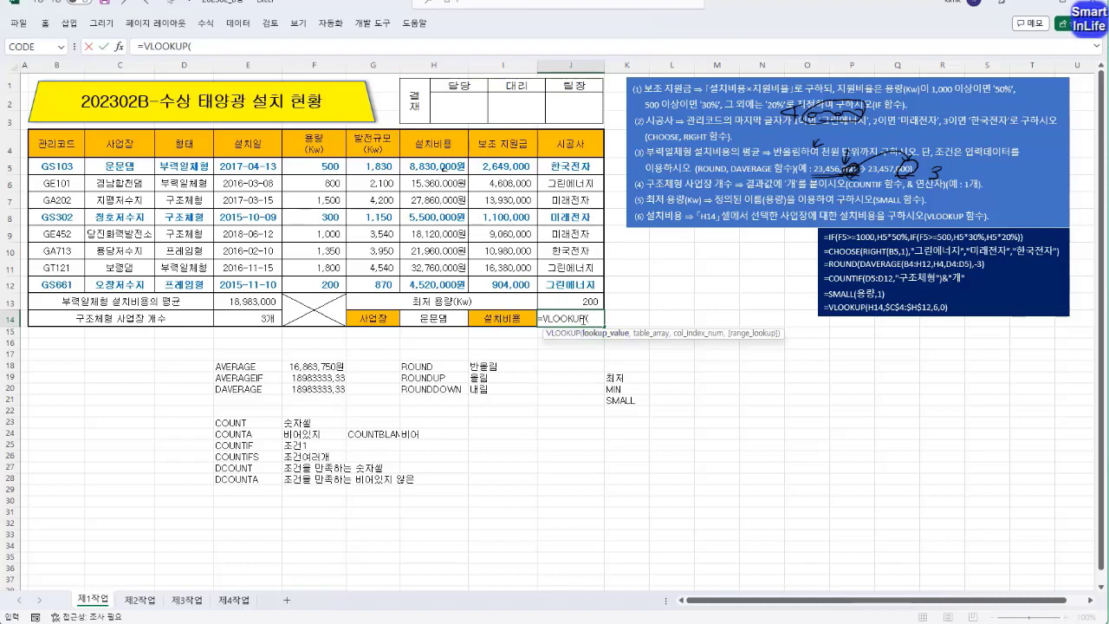
pyautogui.click(598, 320)
pyautogui.click(443, 324)
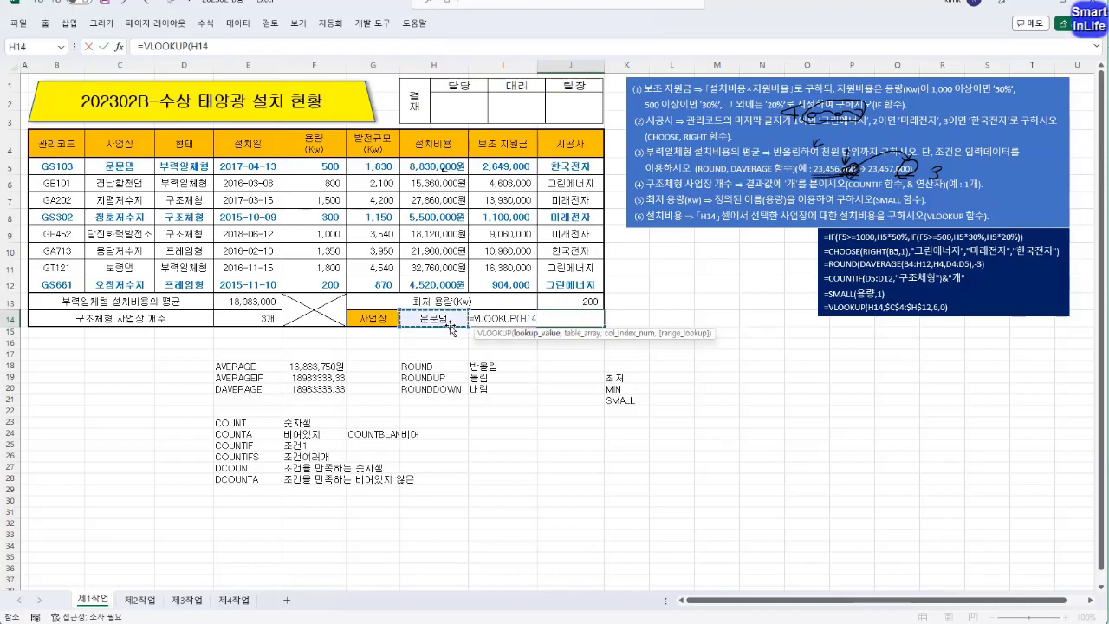
pyautogui.write(',')
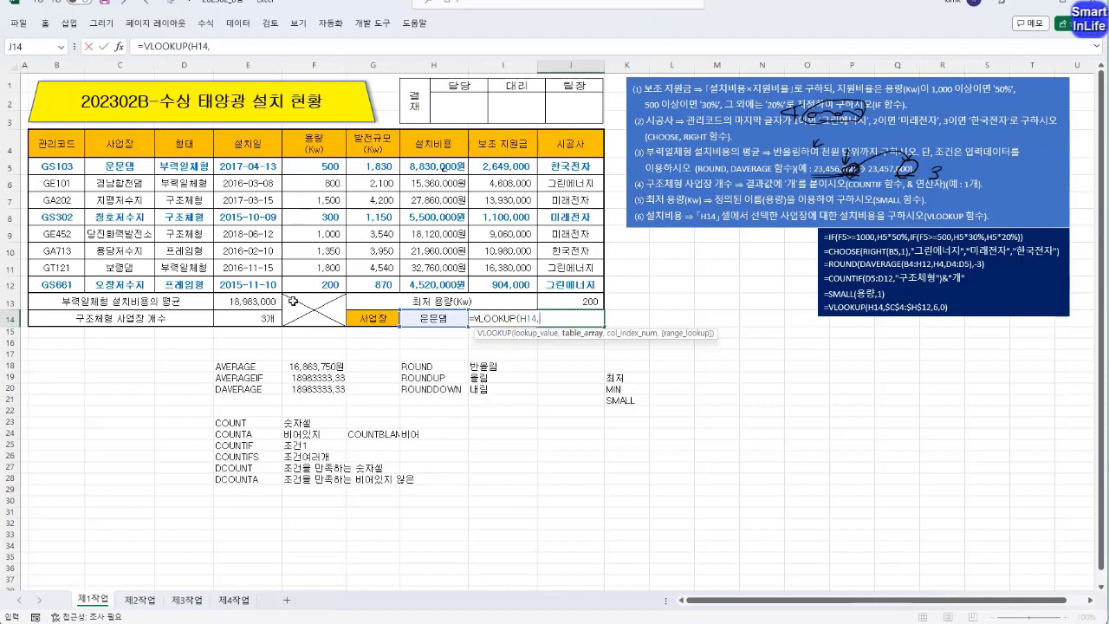
pyautogui.moveTo(136, 167); pyautogui.dragTo(561, 291)
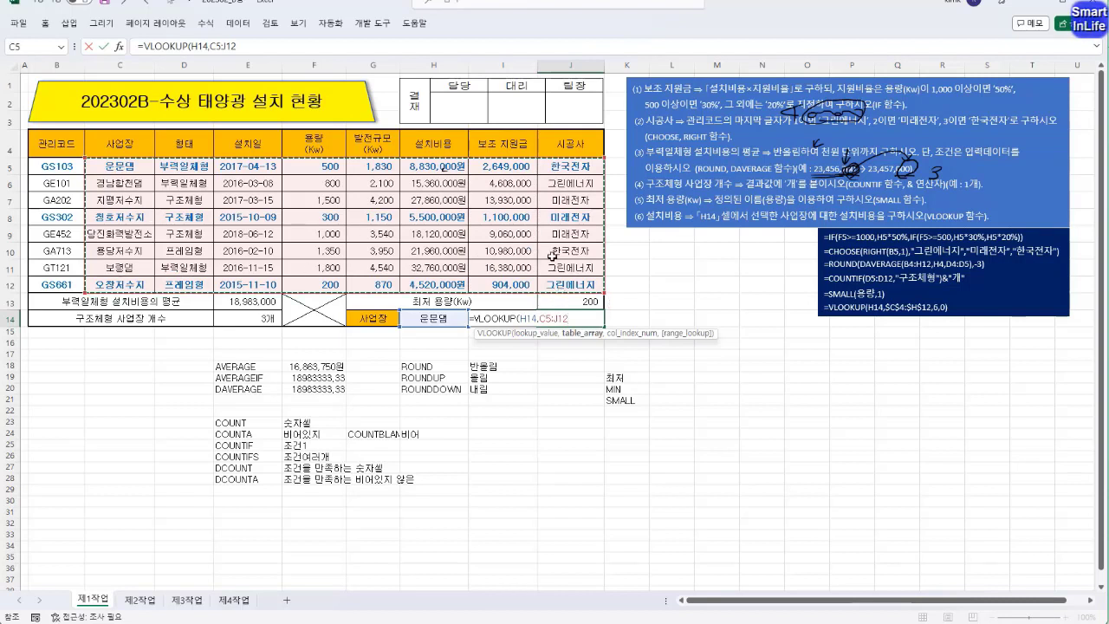
# Complete the VLOOKUP formula in J14 with column index 6 and the exact-match option FALSE
pyautogui.write(',6')
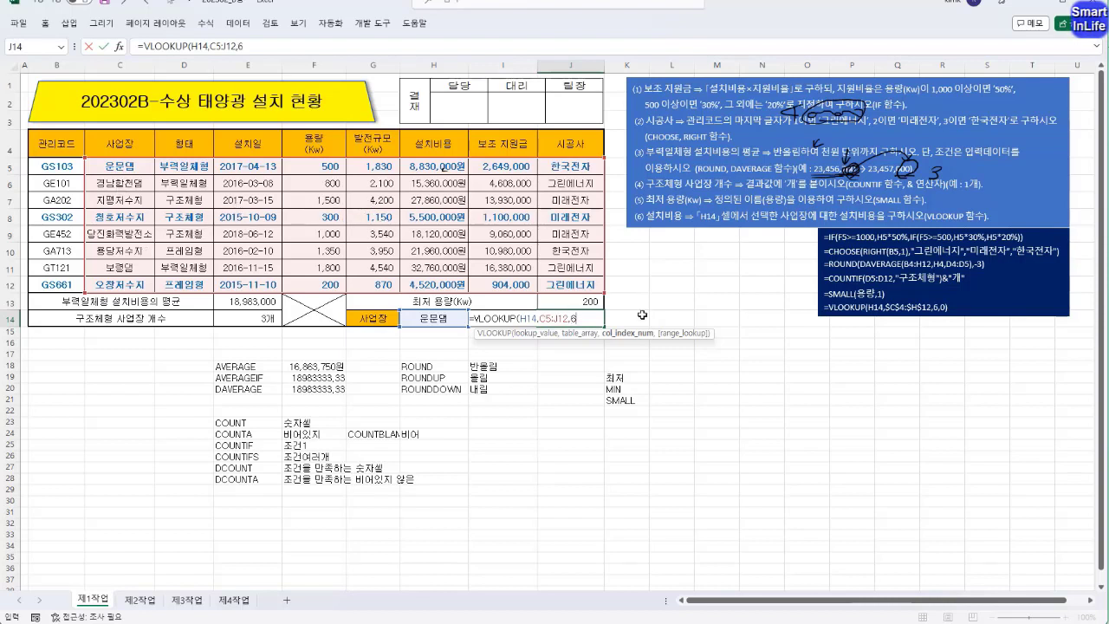
pyautogui.write(',')
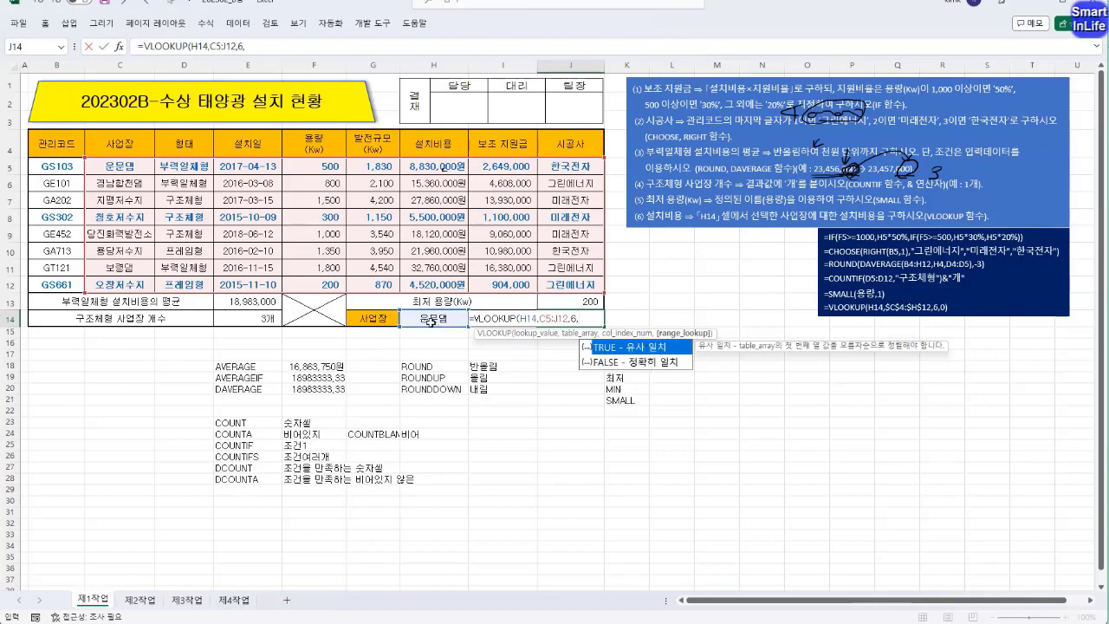
pyautogui.click(647, 368)
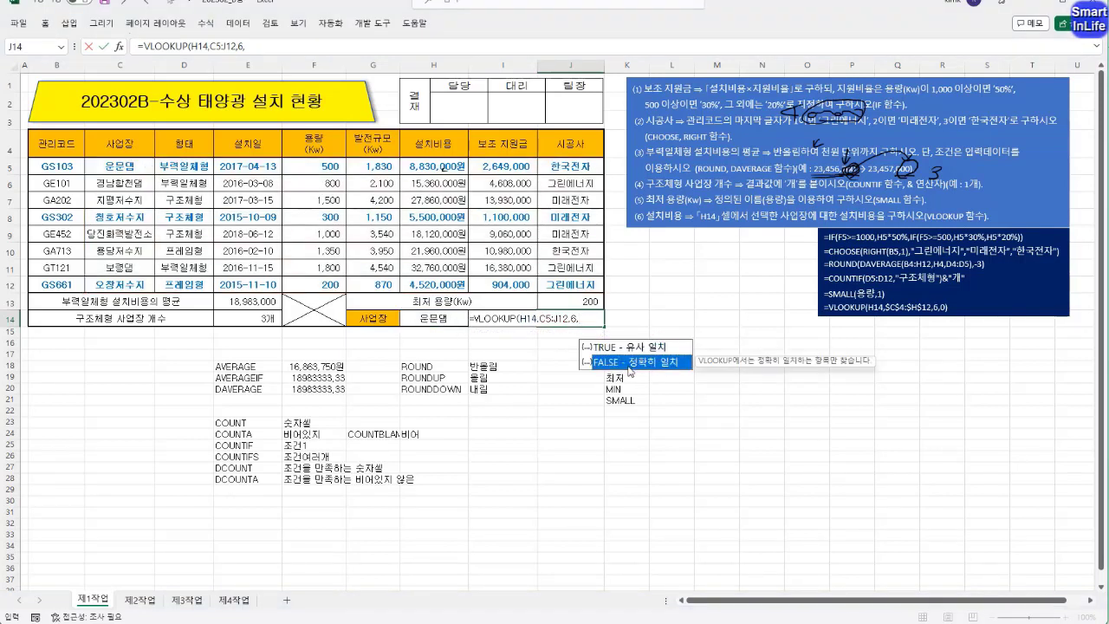
pyautogui.doubleClick(630, 364)
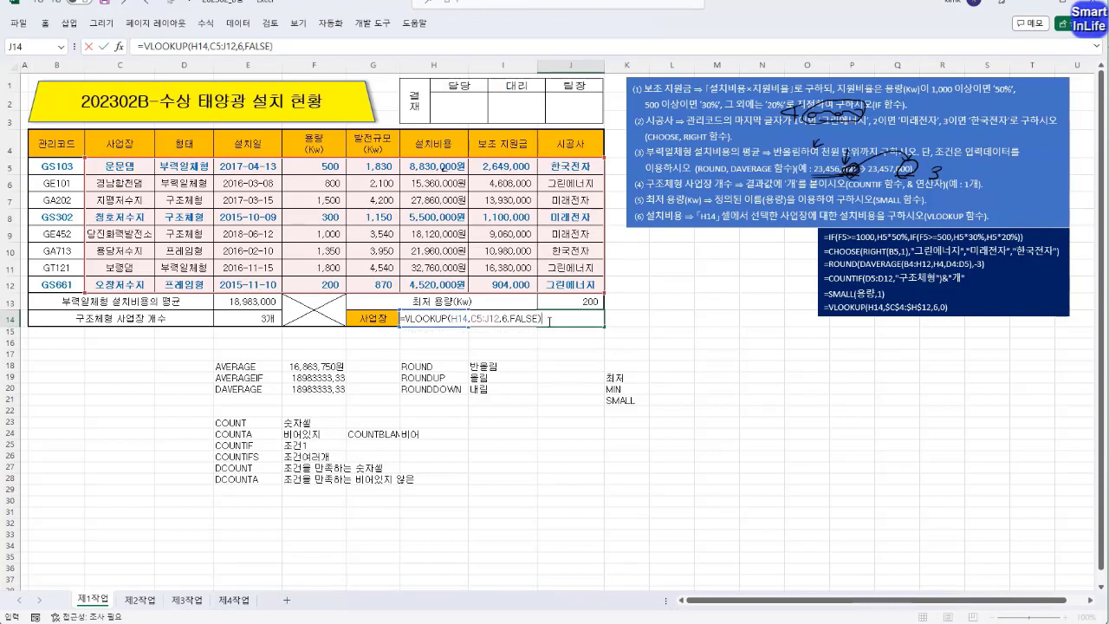
pyautogui.press('Return')
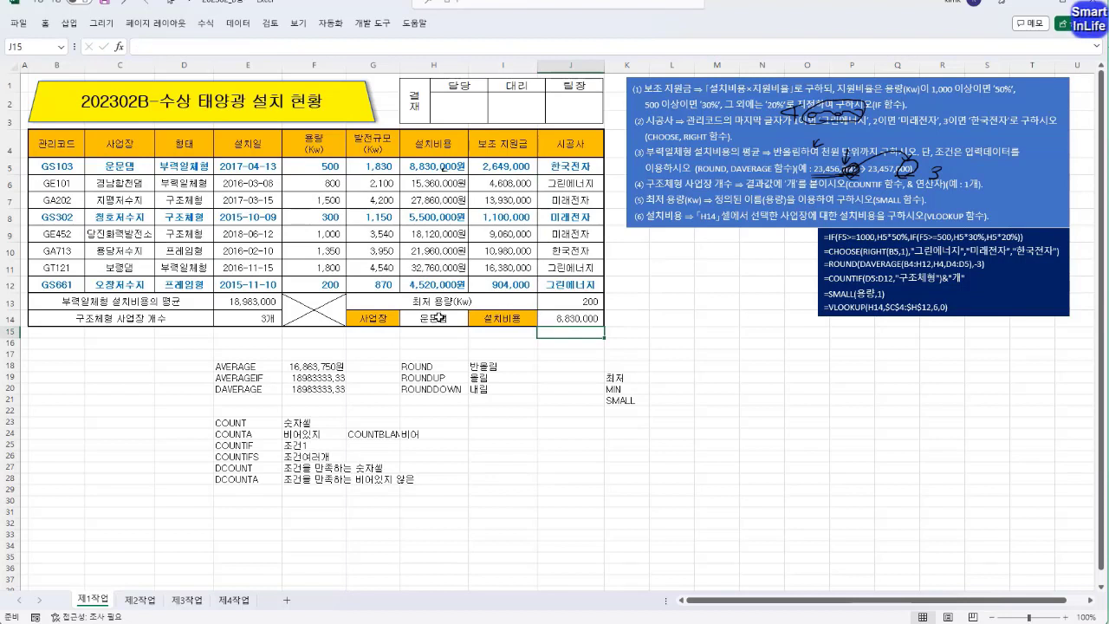
# Test the installation cost lookup by choosing 지평저수지, 경남합천댐 and 운문댐 in turn as the site in H14
pyautogui.click(438, 317)
pyautogui.click(474, 320)
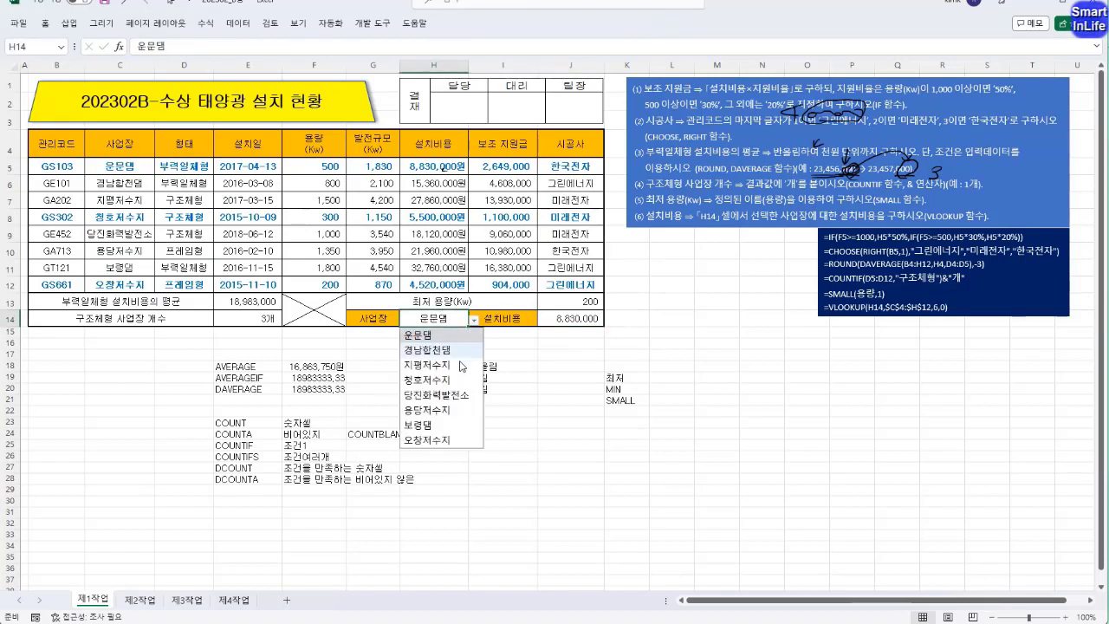
pyautogui.click(434, 365)
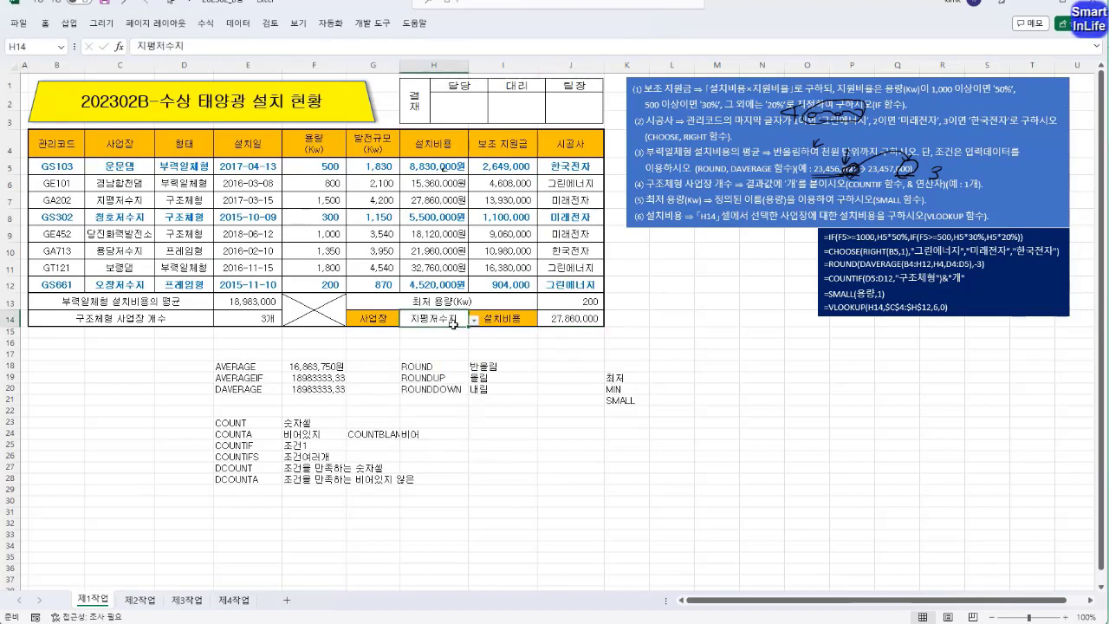
pyautogui.click(474, 325)
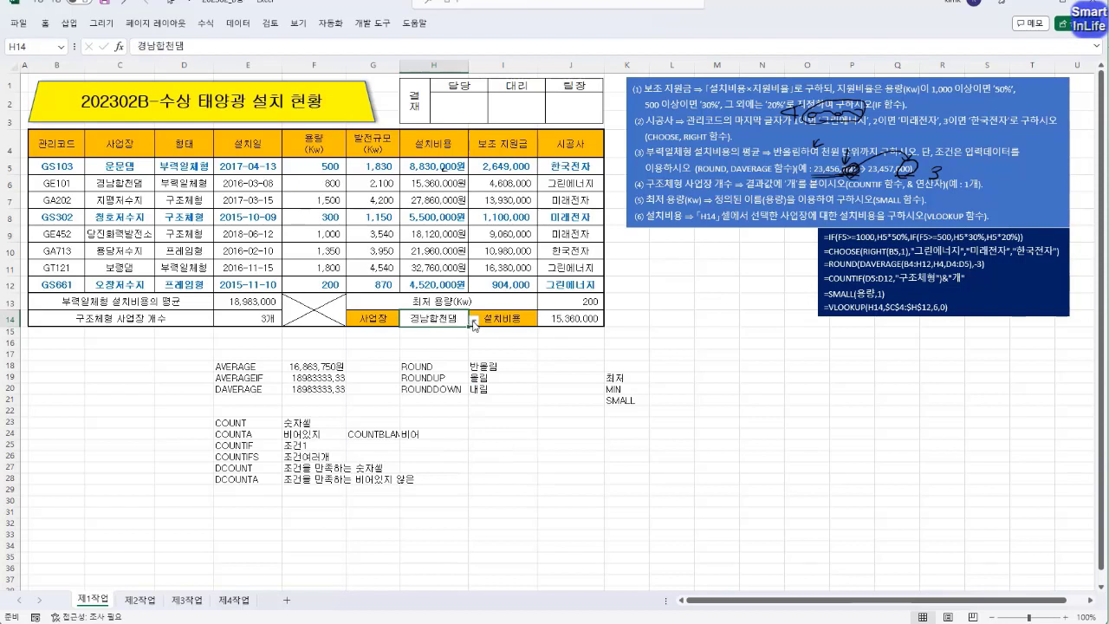
pyautogui.click(475, 322)
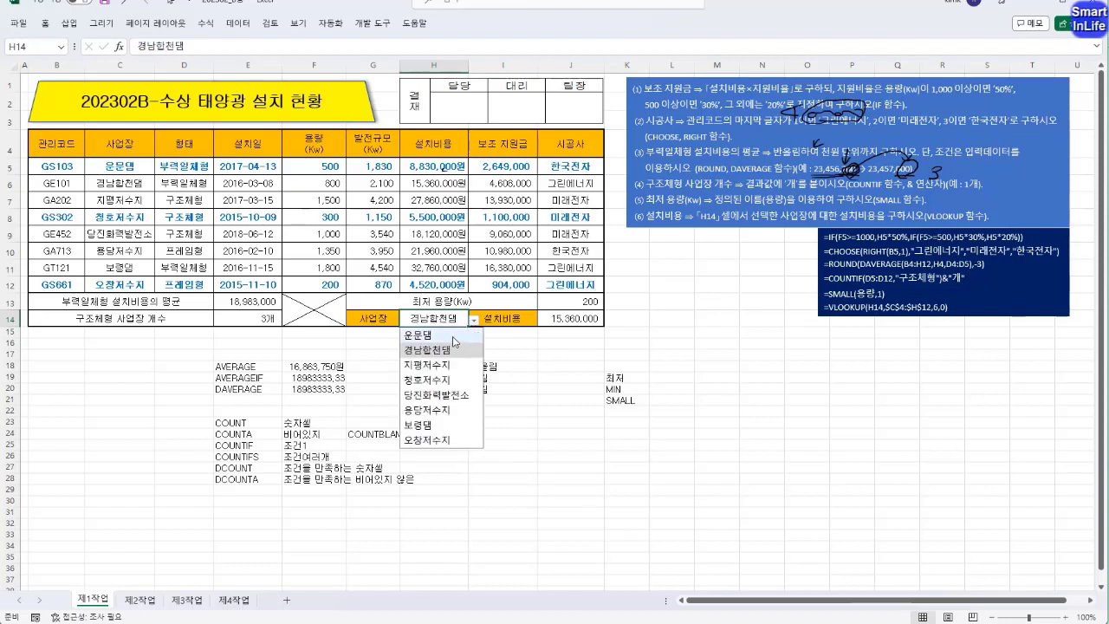
pyautogui.click(461, 336)
# Select the lowest-capacity function notes 최저, MIN and SMALL in K19:K21
pyautogui.click(530, 356)
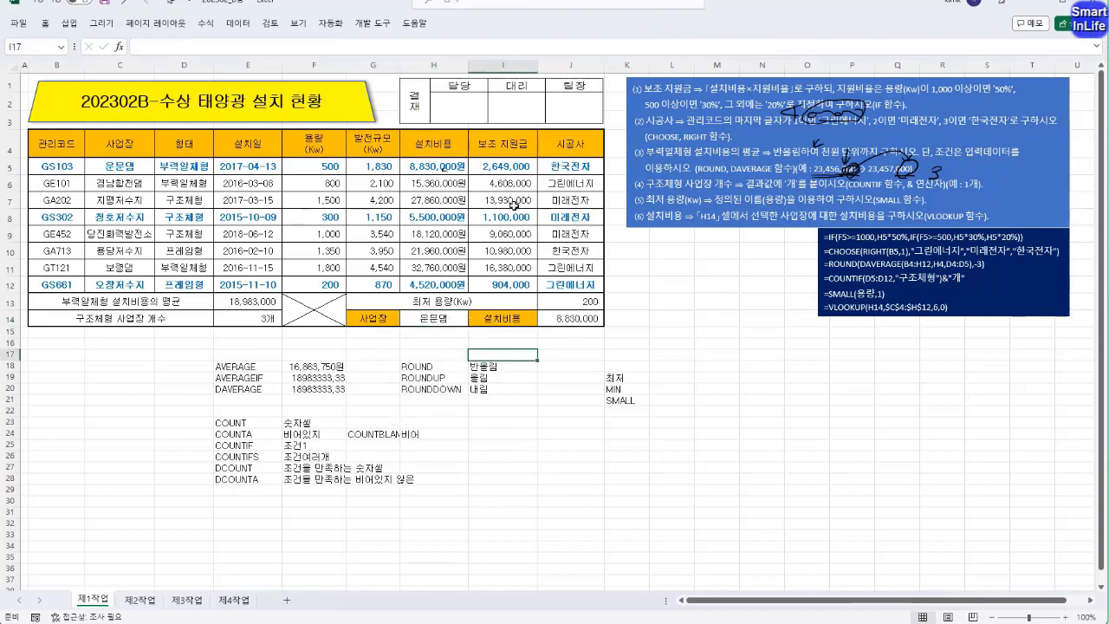
pyautogui.click(602, 376)
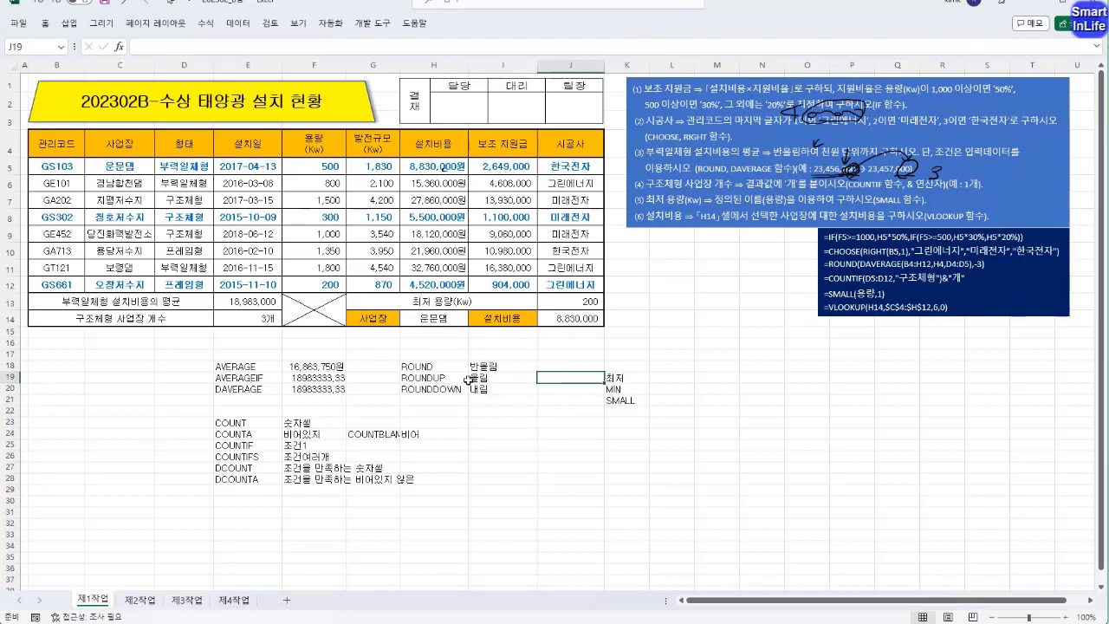
pyautogui.click(629, 402)
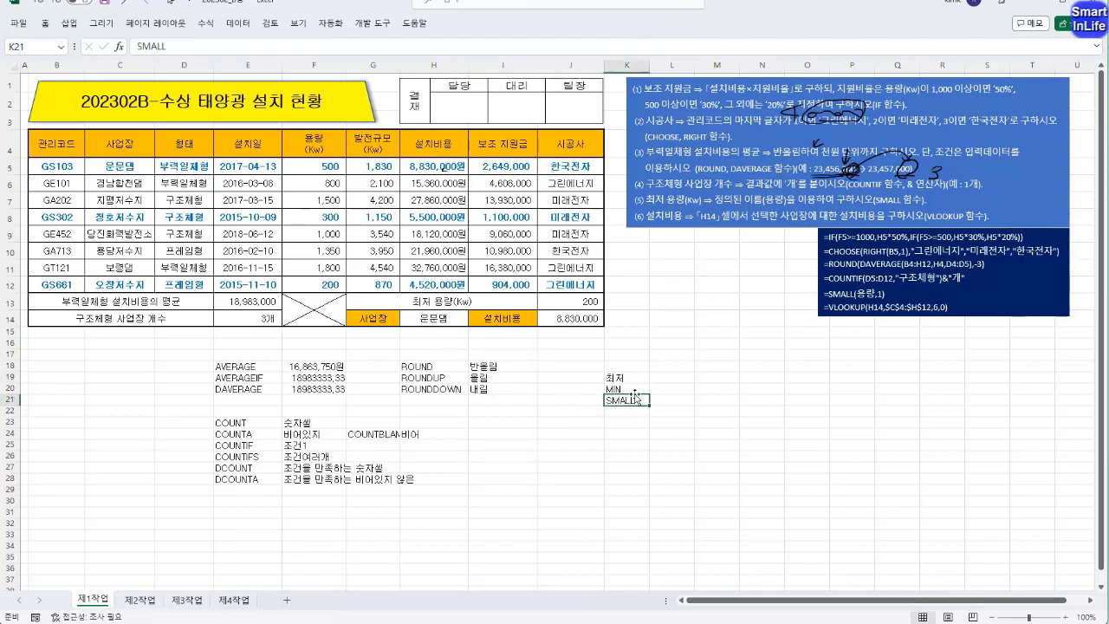
pyautogui.moveTo(626, 378); pyautogui.dragTo(626, 401)
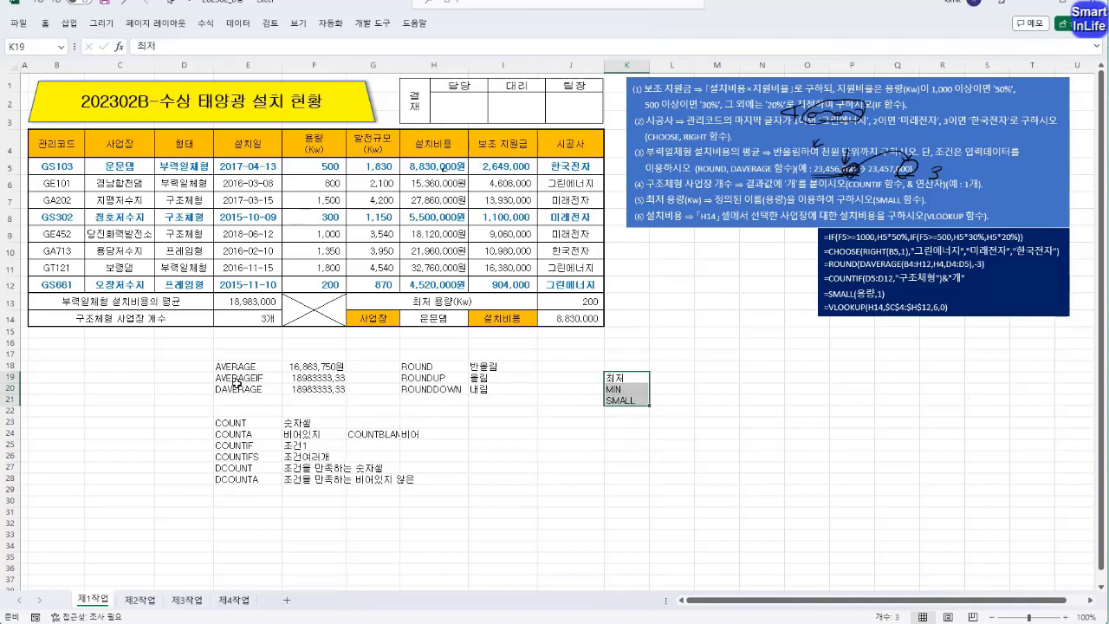